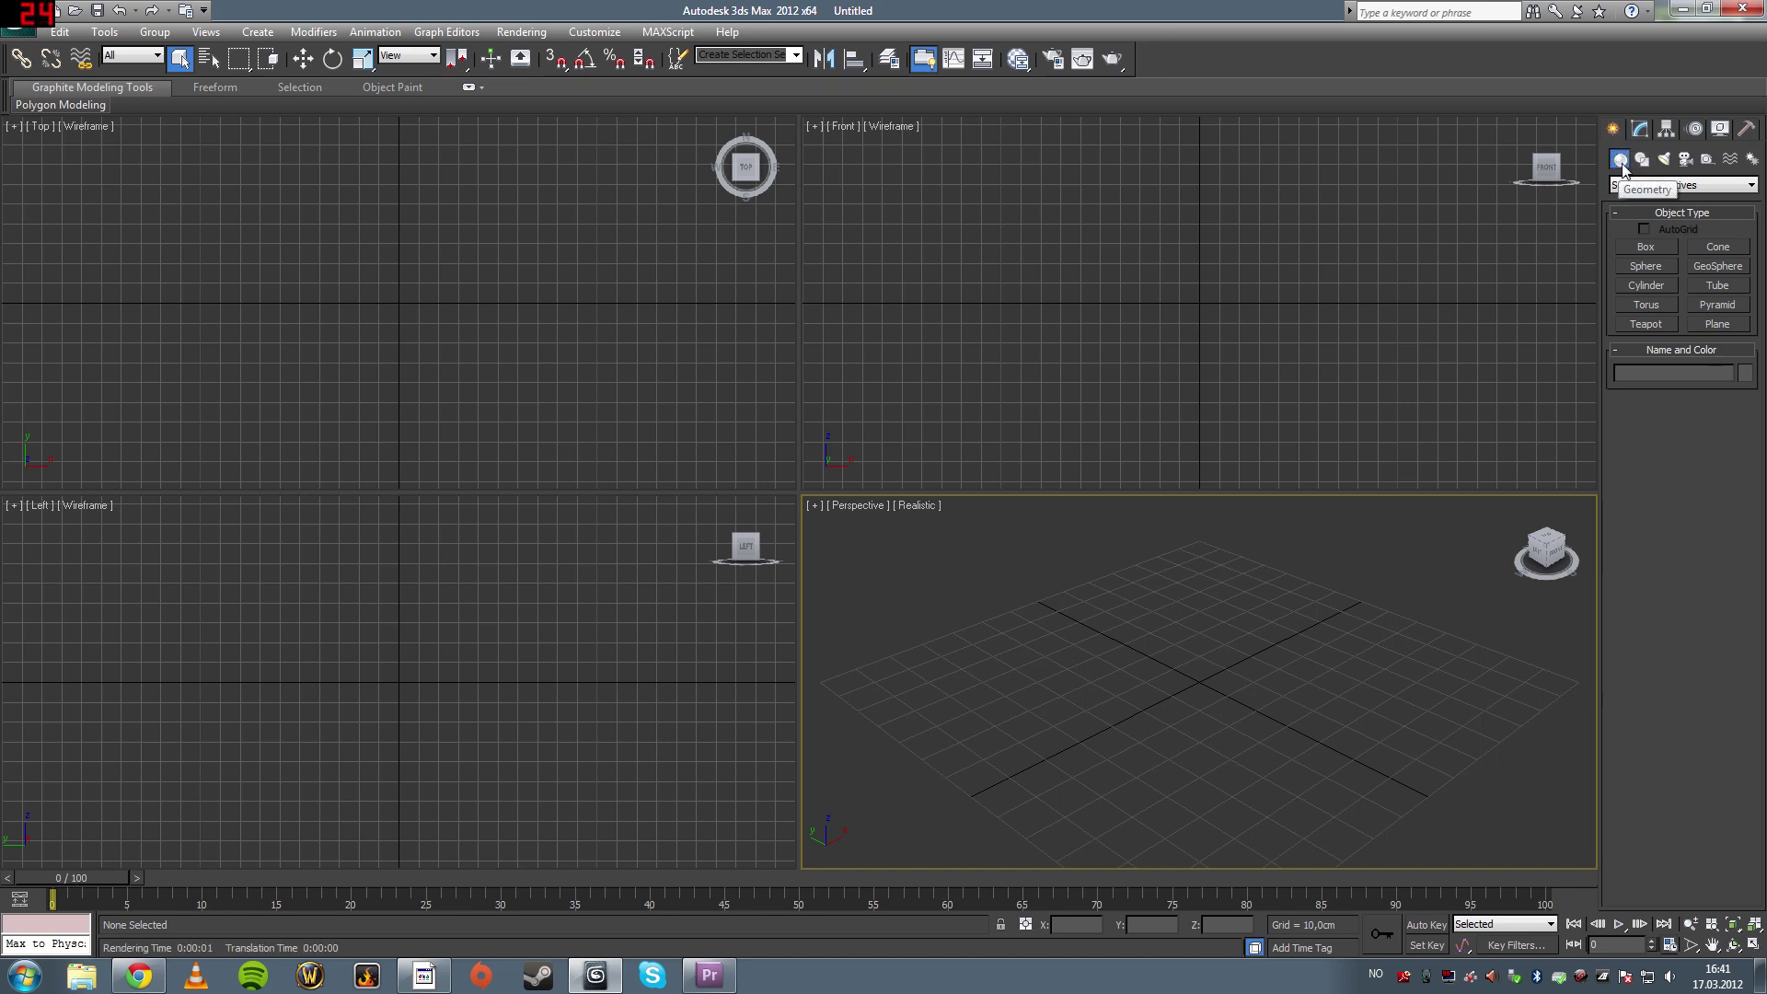
Draw a box about 61.4 × 50.9 × 40.6 cm on the grid in the Perspective viewport
{"action": "left_click", "coordinate": [1648, 247]}
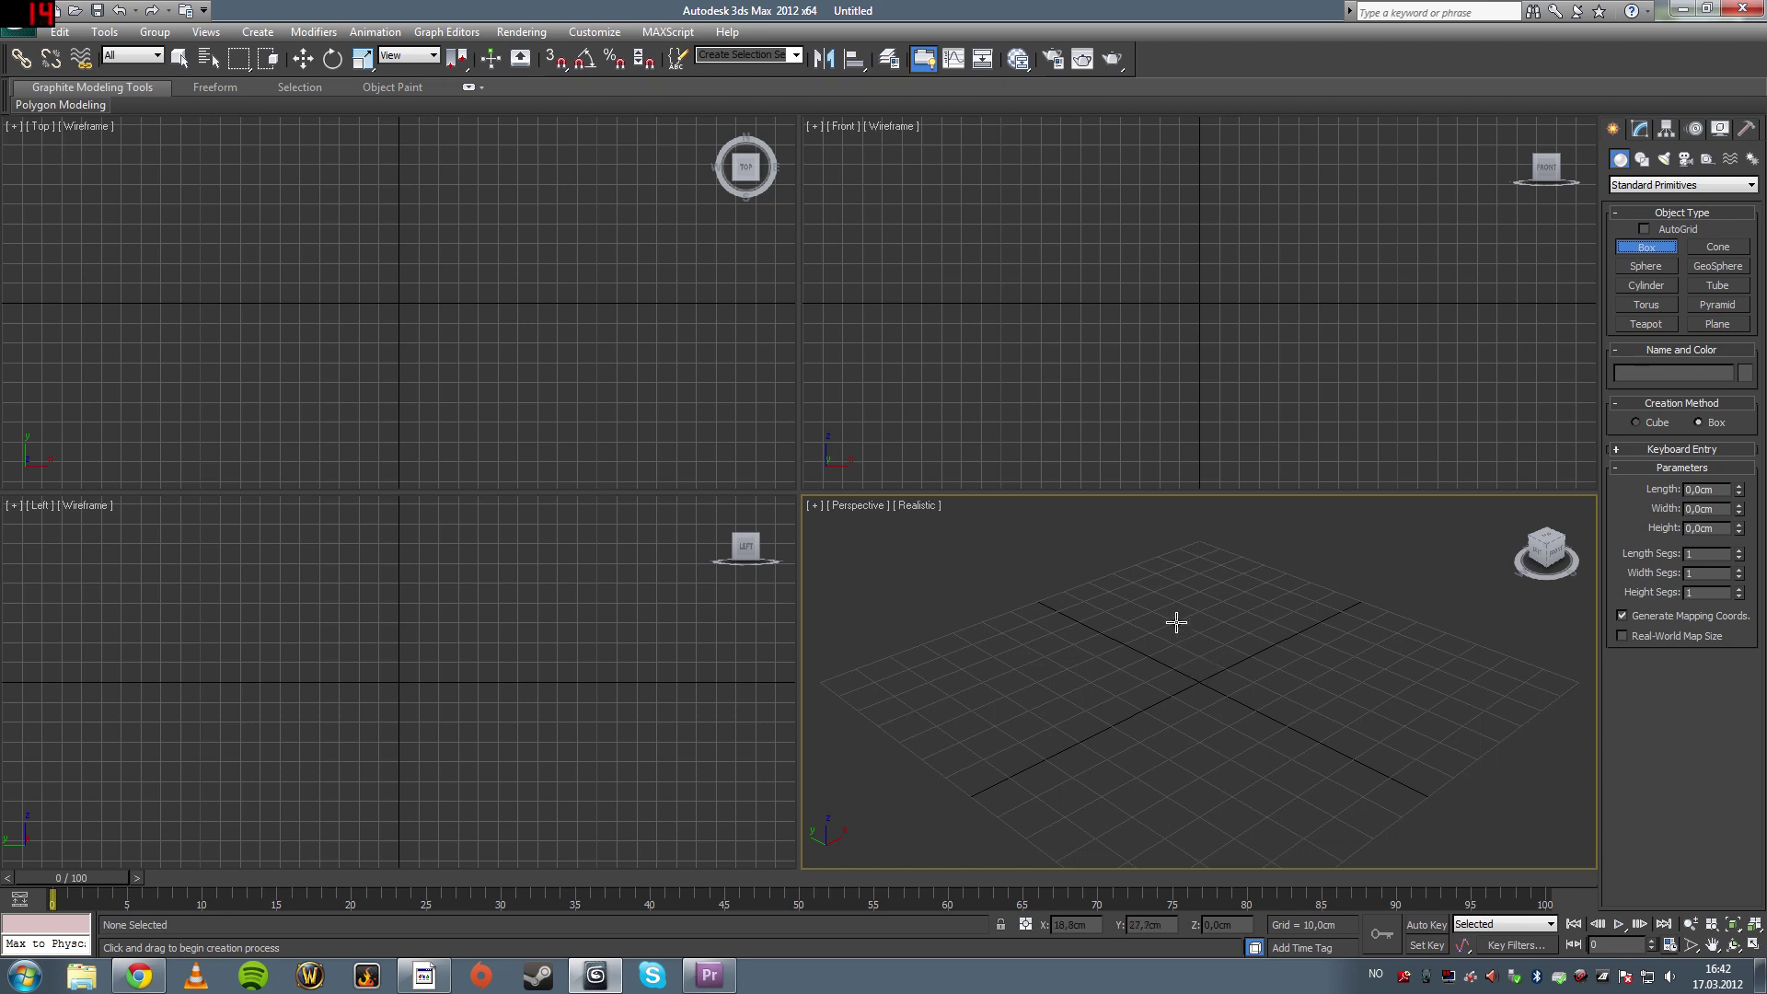
{"action": "left_click_drag", "start_coordinate": [1175, 617], "coordinate": [1198, 766]}
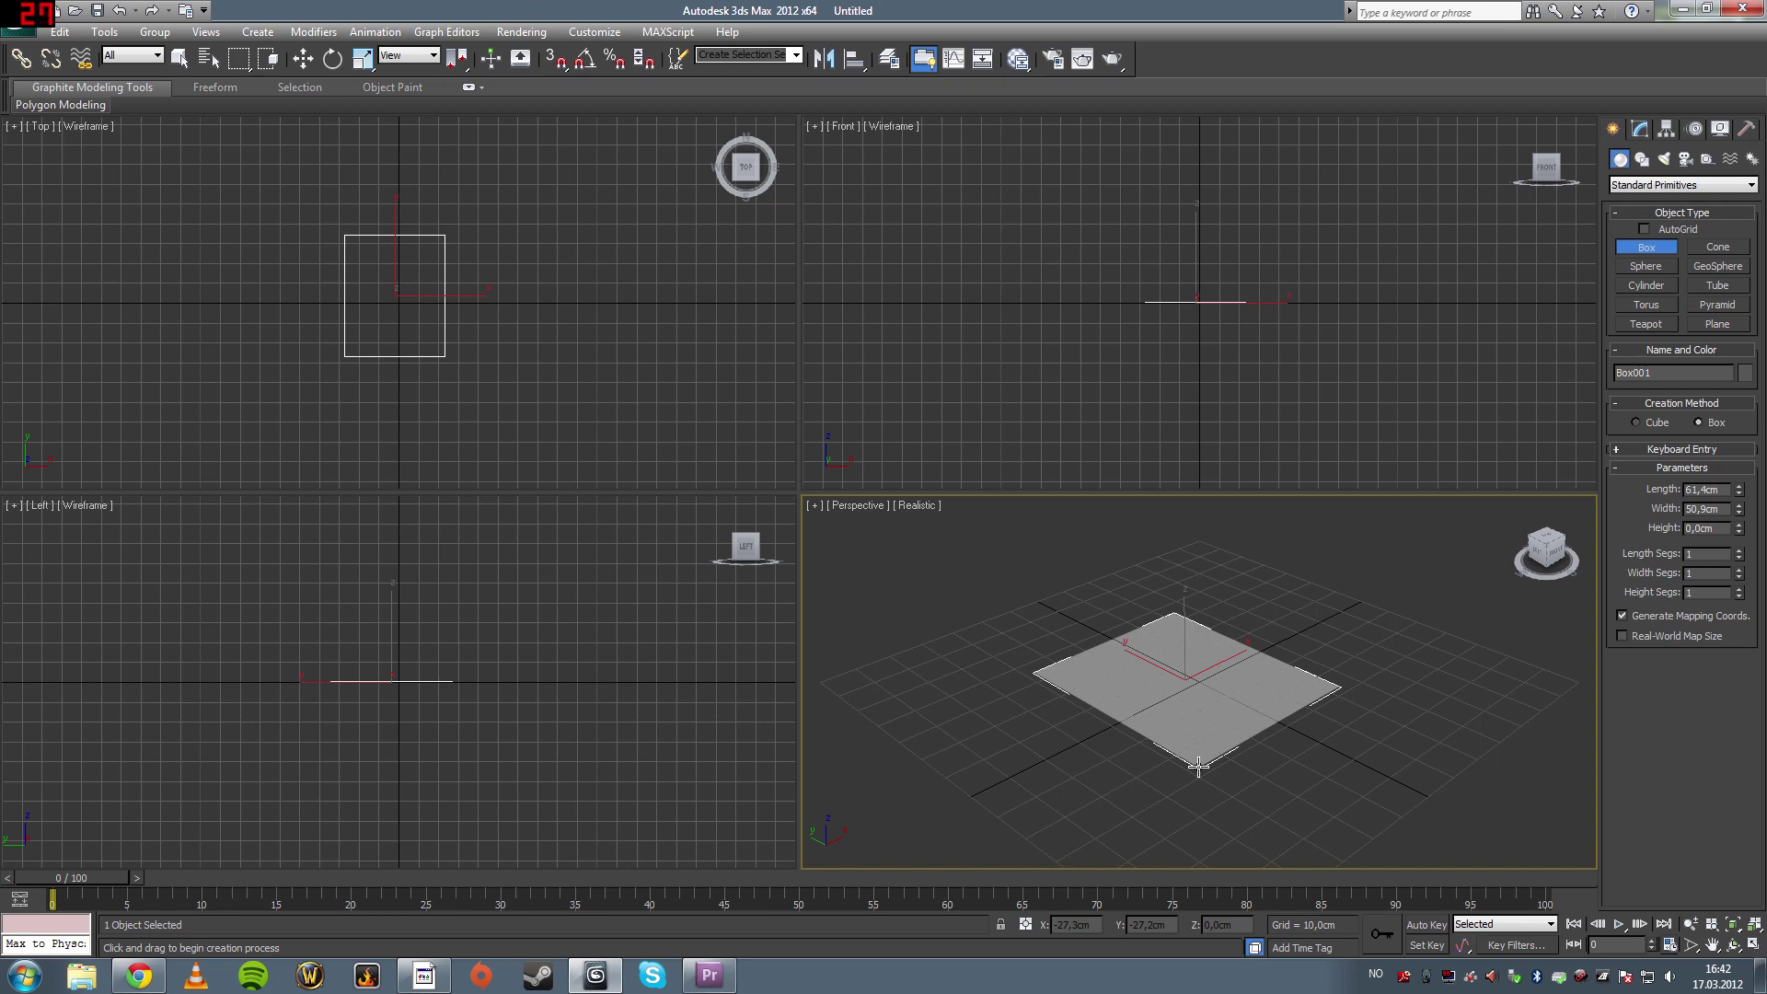
{"action": "left_click_drag", "start_coordinate": [1198, 766], "coordinate": [1198, 762]}
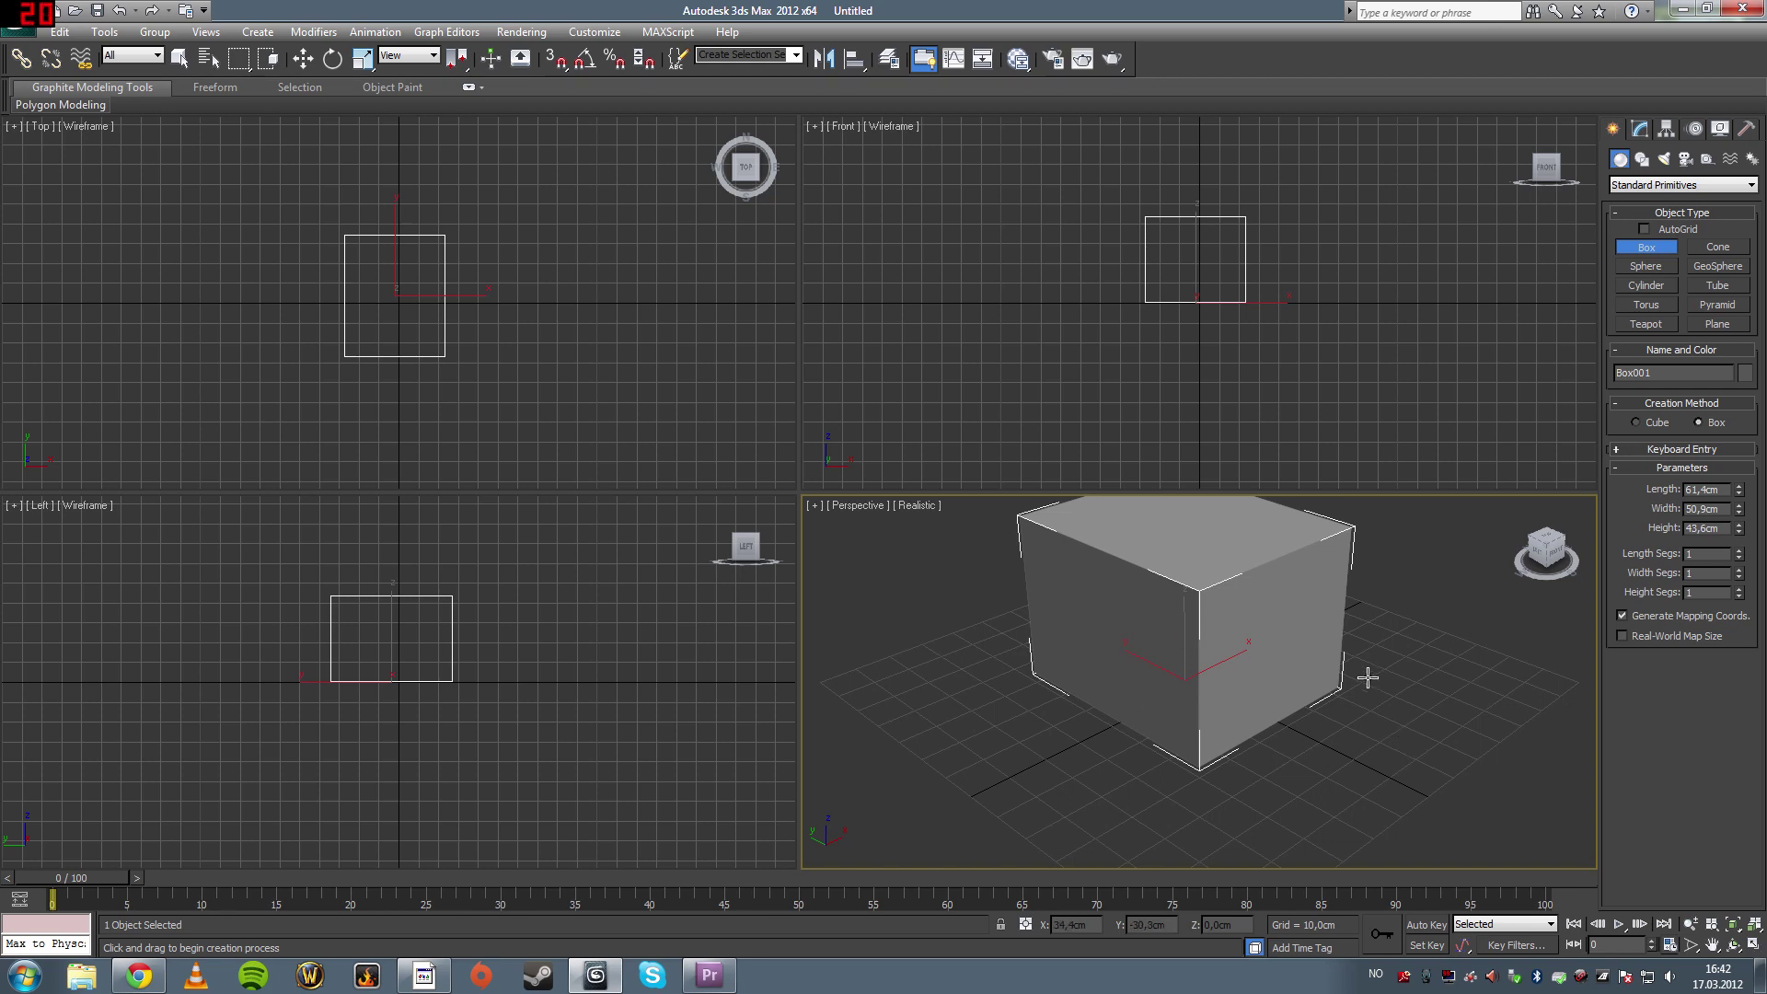
Orbit the Perspective view around Box001 in several passes to see it from different angles
{"action": "left_click", "coordinate": [1734, 946]}
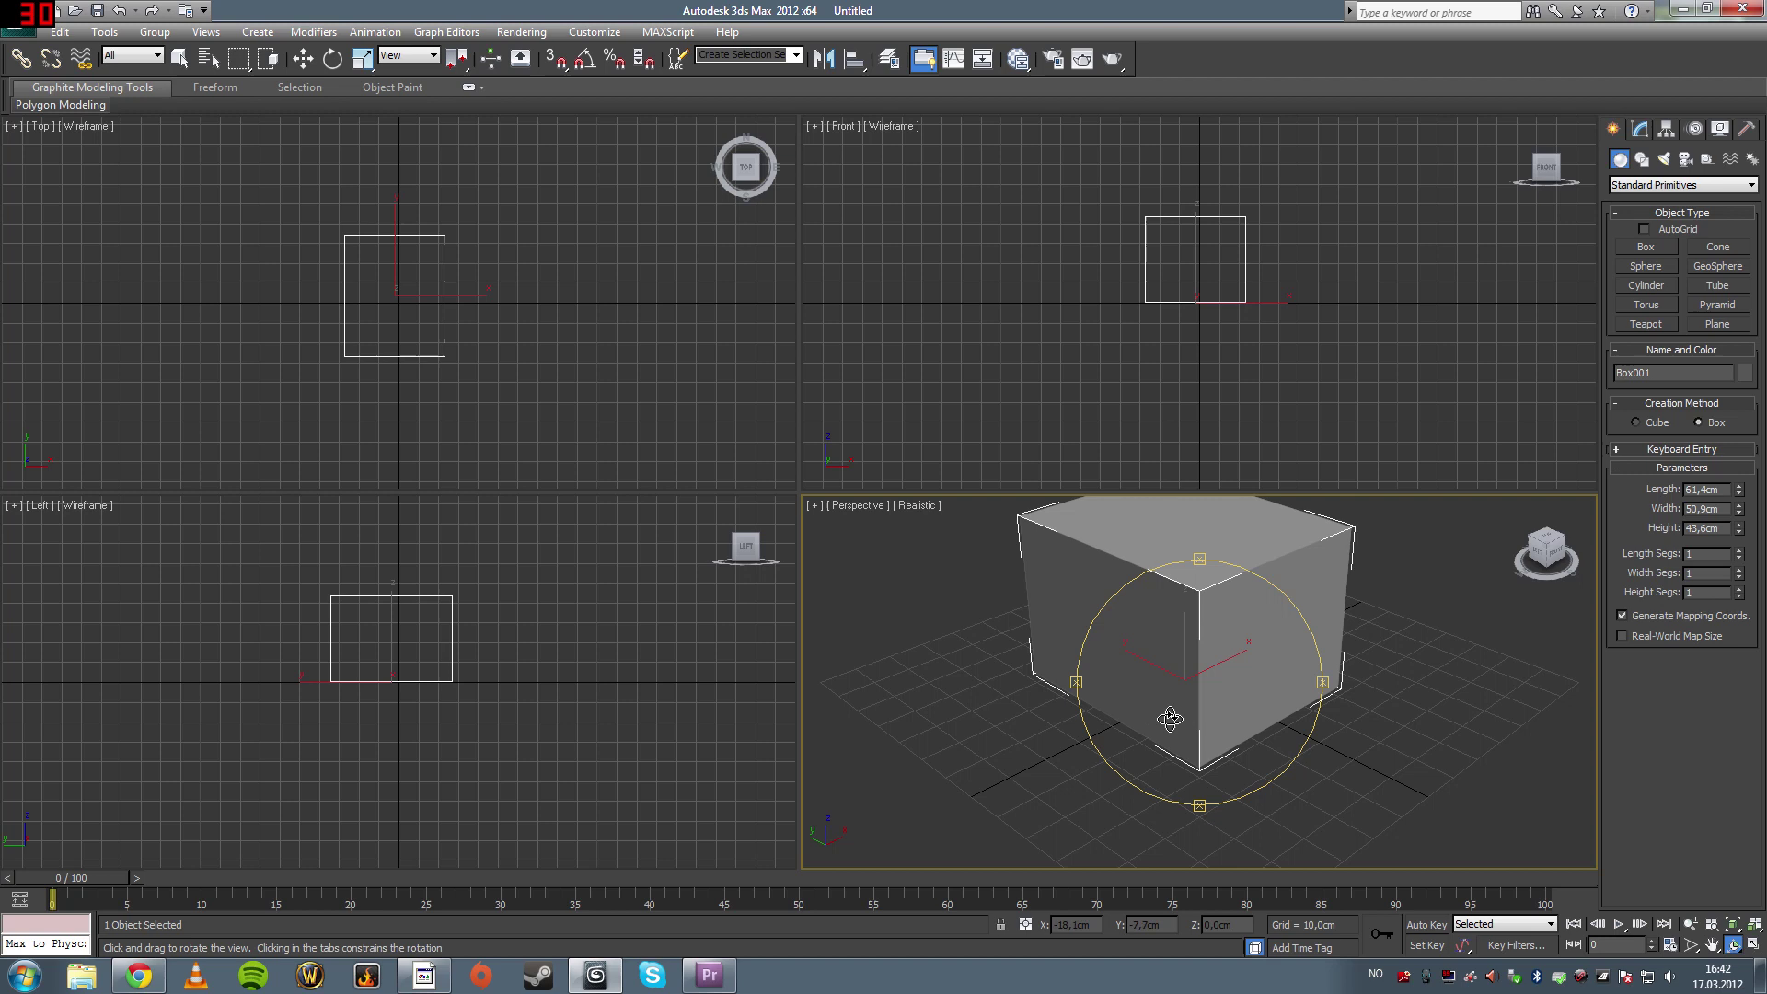
{"action": "mouse_move", "coordinate": [1169, 701]}
{"action": "left_mouse_down"}
{"action": "mouse_move", "coordinate": [1323, 681]}
{"action": "mouse_move", "coordinate": [1195, 708]}
{"action": "mouse_move", "coordinate": [998, 678]}
{"action": "mouse_move", "coordinate": [1136, 707]}
{"action": "mouse_move", "coordinate": [1492, 666]}
{"action": "mouse_move", "coordinate": [1436, 709]}
{"action": "mouse_move", "coordinate": [1055, 690]}
{"action": "mouse_move", "coordinate": [955, 734]}
{"action": "mouse_move", "coordinate": [1334, 730]}
{"action": "mouse_move", "coordinate": [1397, 607]}
{"action": "mouse_move", "coordinate": [1223, 638]}
{"action": "mouse_move", "coordinate": [1384, 679]}
{"action": "mouse_move", "coordinate": [1180, 714]}
{"action": "mouse_move", "coordinate": [1090, 705]}
{"action": "mouse_move", "coordinate": [1187, 709]}
{"action": "mouse_move", "coordinate": [1176, 671]}
{"action": "mouse_move", "coordinate": [1179, 711]}
{"action": "mouse_move", "coordinate": [1218, 694]}
{"action": "mouse_move", "coordinate": [1185, 706]}
{"action": "left_mouse_up"}
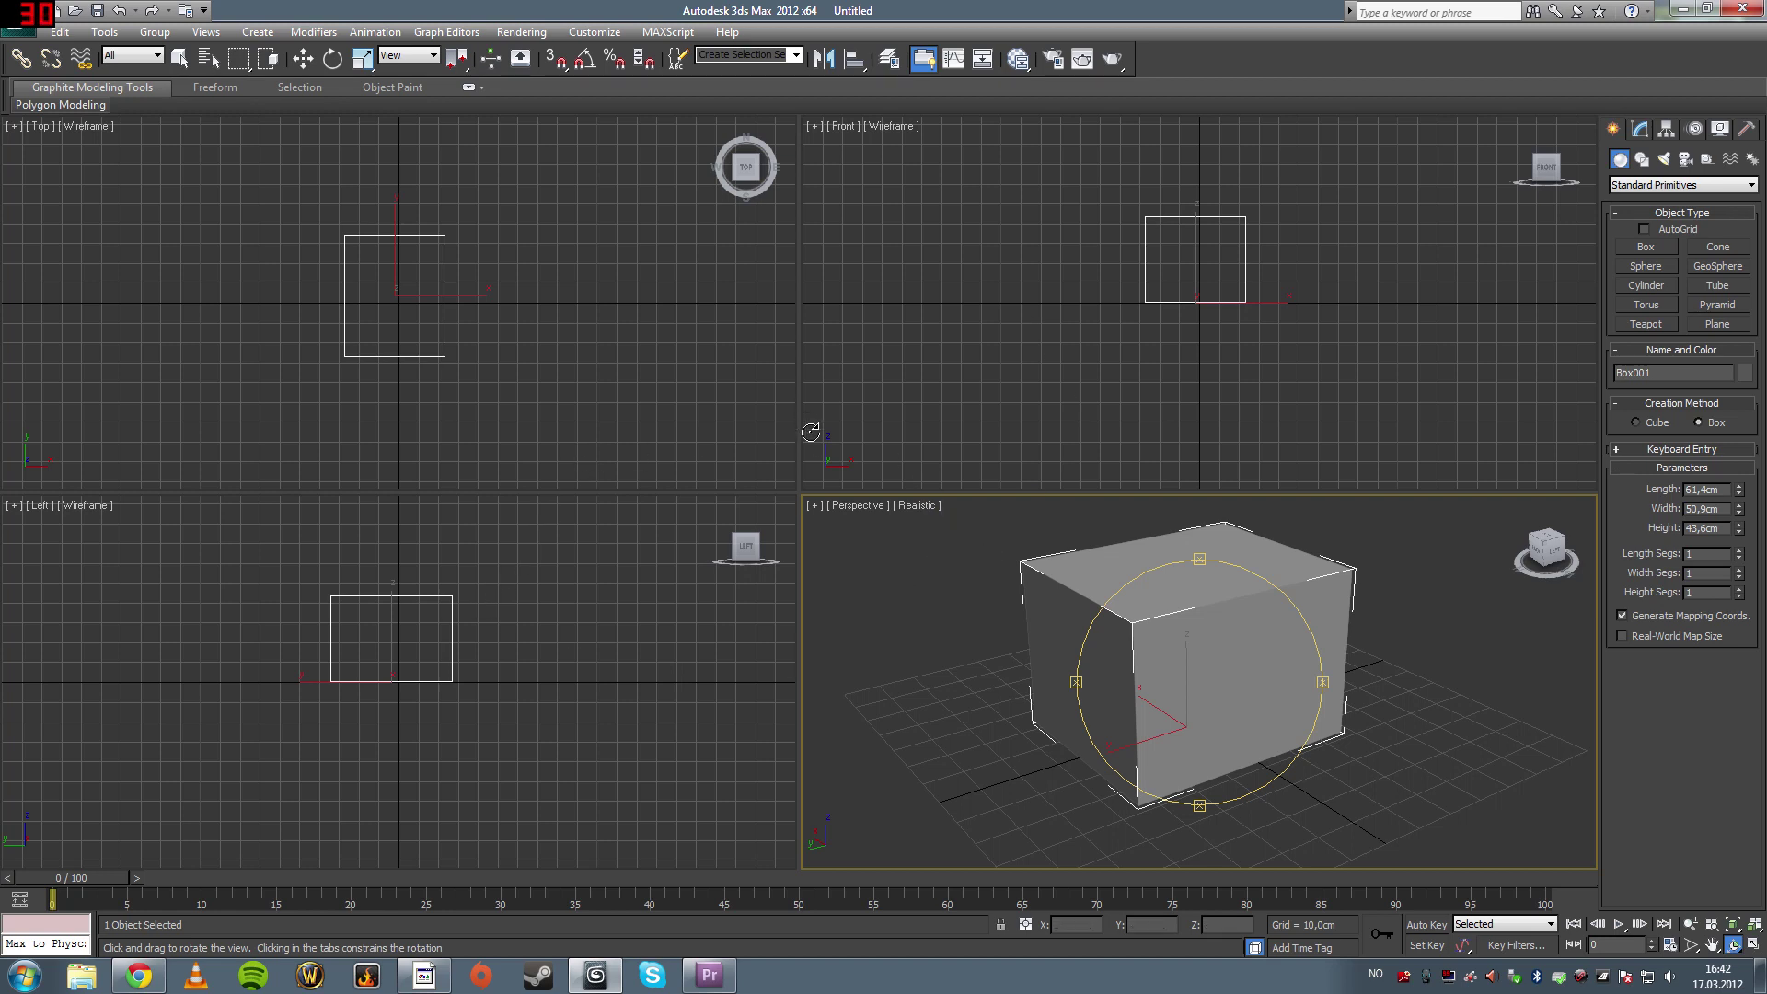
{"action": "left_click_drag", "start_coordinate": [1169, 657], "coordinate": [1054, 627]}
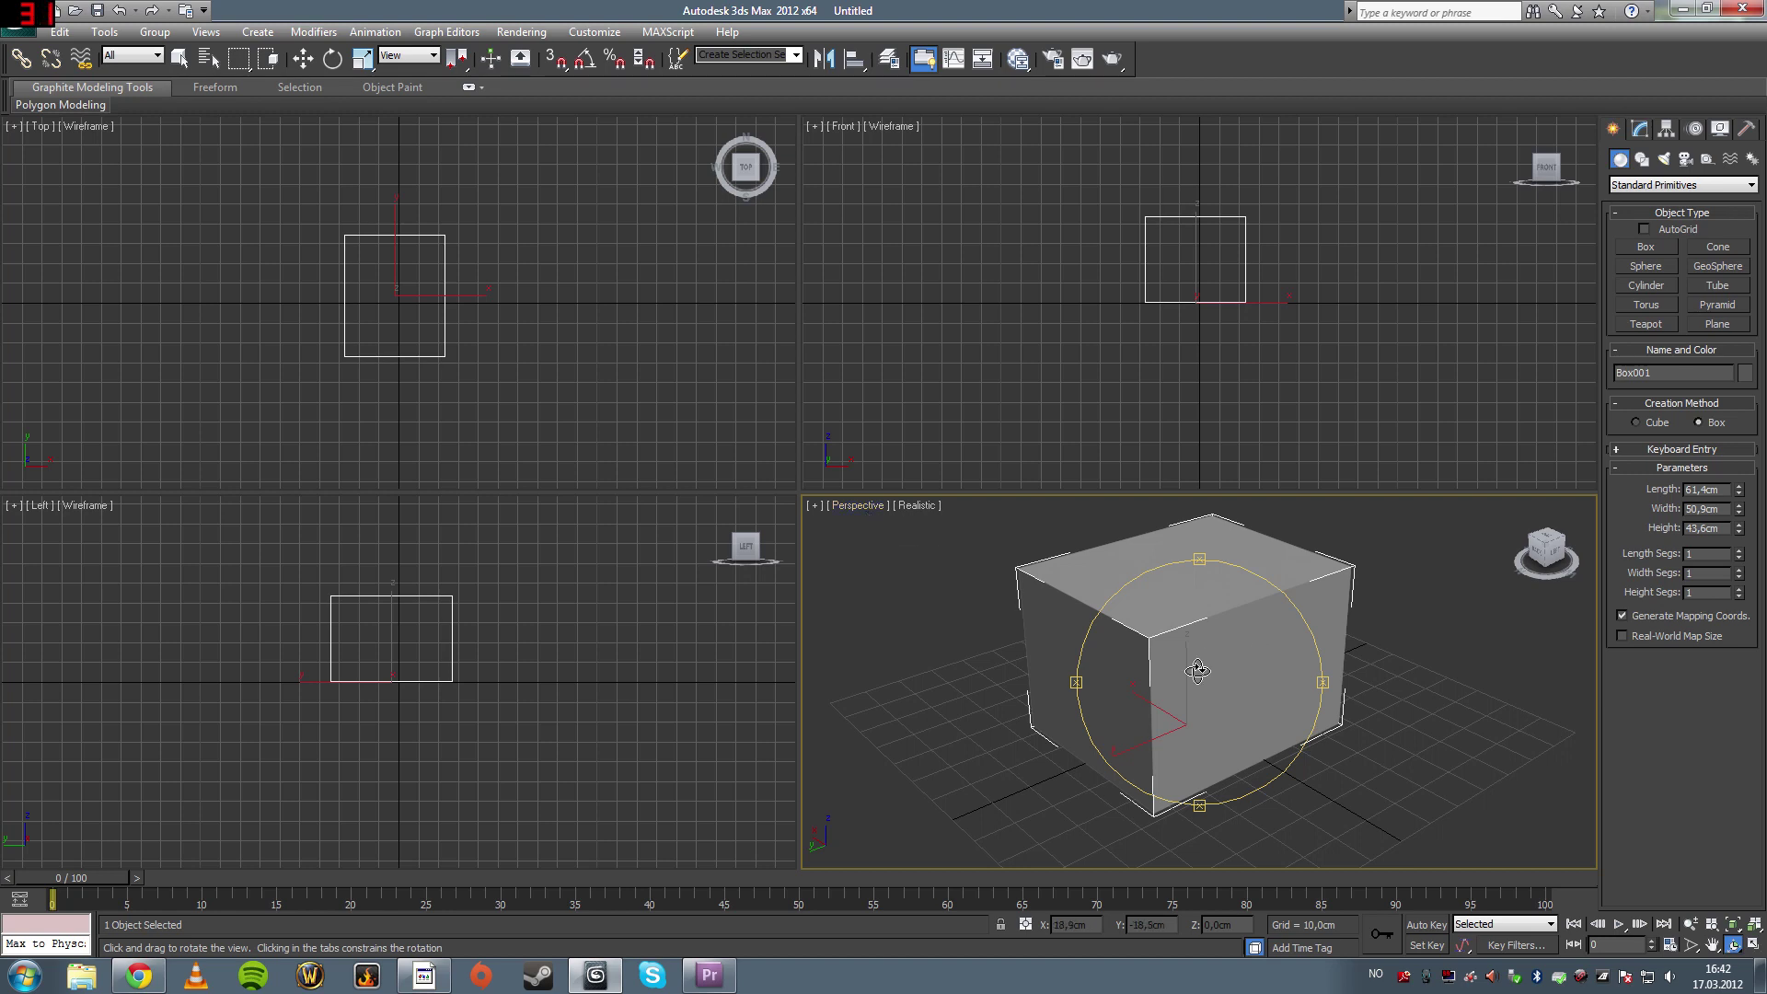
{"action": "mouse_move", "coordinate": [1197, 672]}
{"action": "left_mouse_down"}
{"action": "mouse_move", "coordinate": [1234, 663]}
{"action": "mouse_move", "coordinate": [1171, 687]}
{"action": "mouse_move", "coordinate": [1194, 691]}
{"action": "left_mouse_up"}
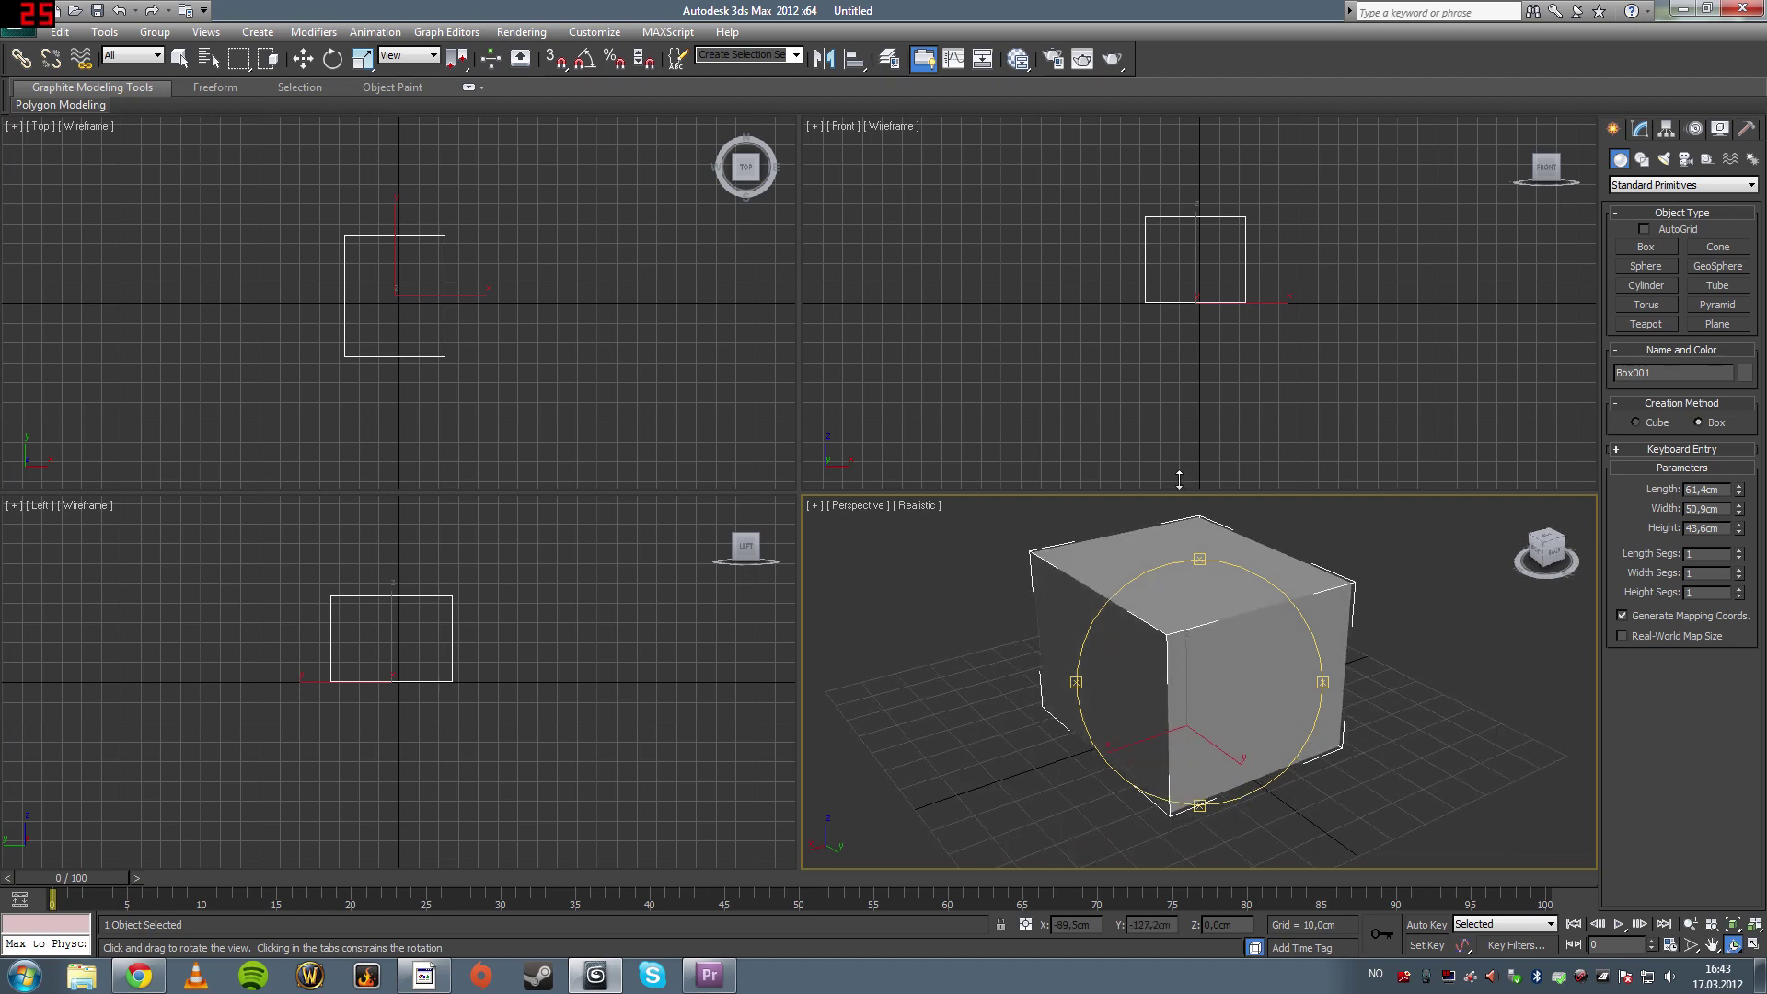
With Select Object, deselect and reselect the box in the Front and Top views
{"action": "left_click", "coordinate": [954, 288]}
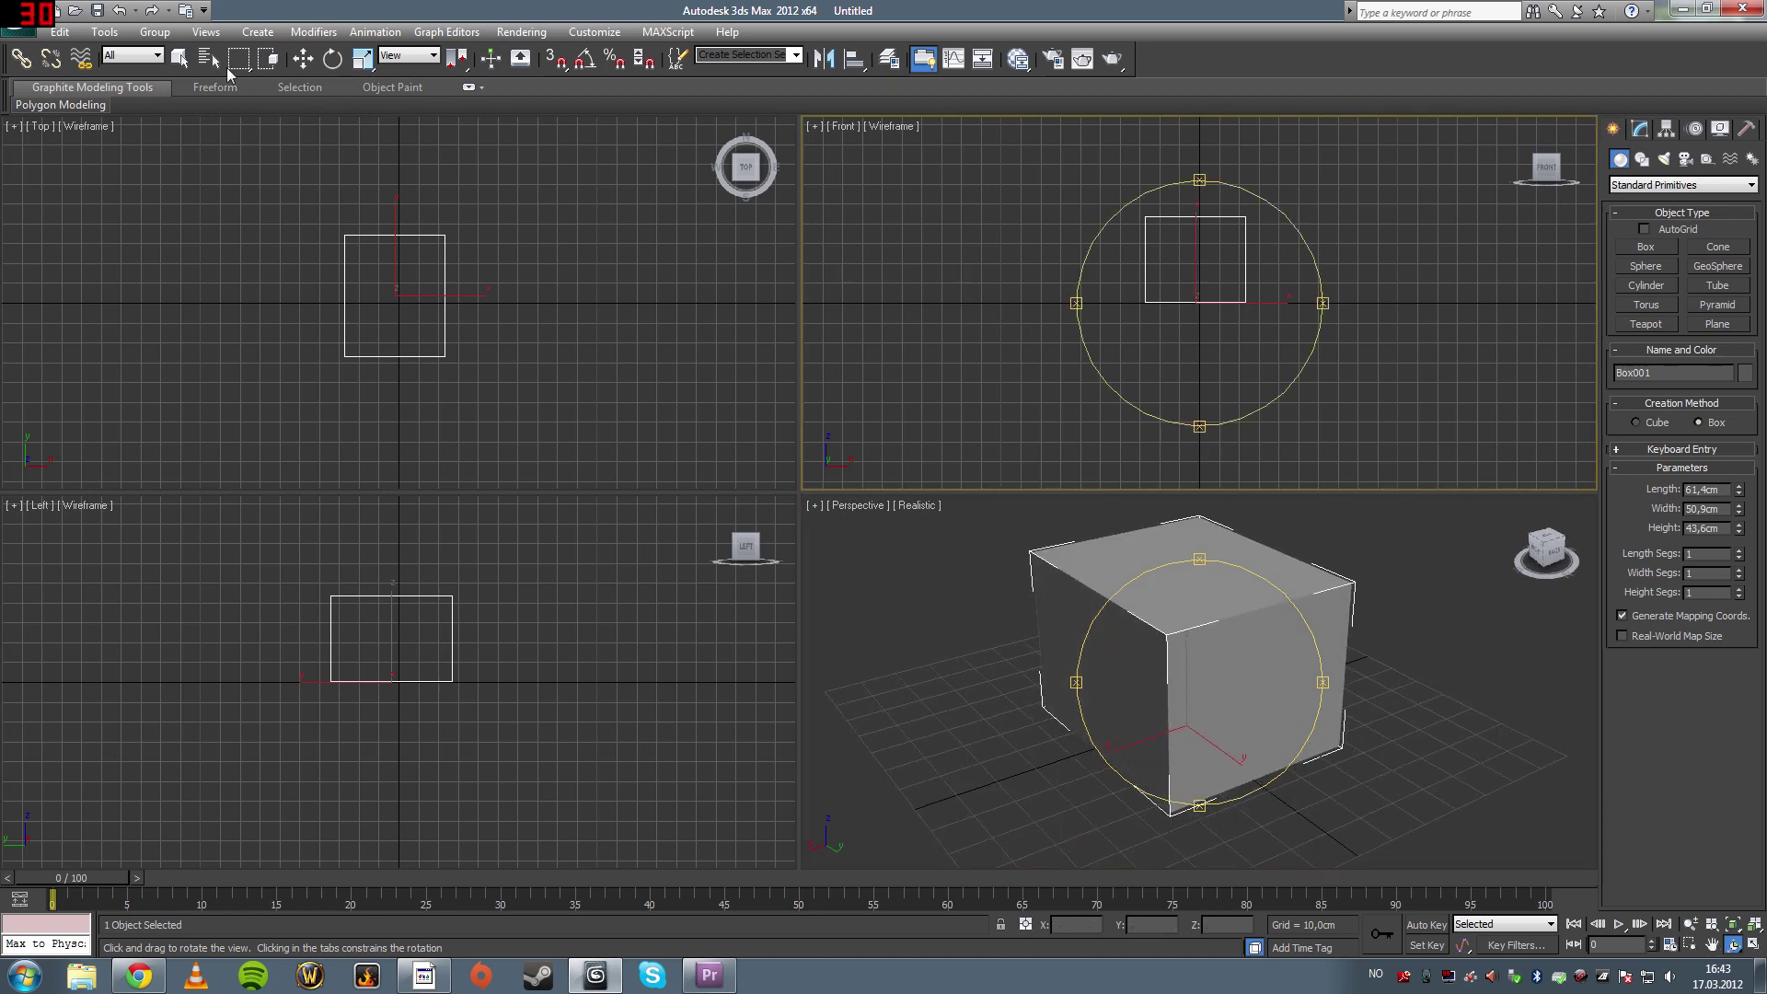
{"action": "left_click", "coordinate": [179, 58]}
{"action": "left_click", "coordinate": [1090, 317]}
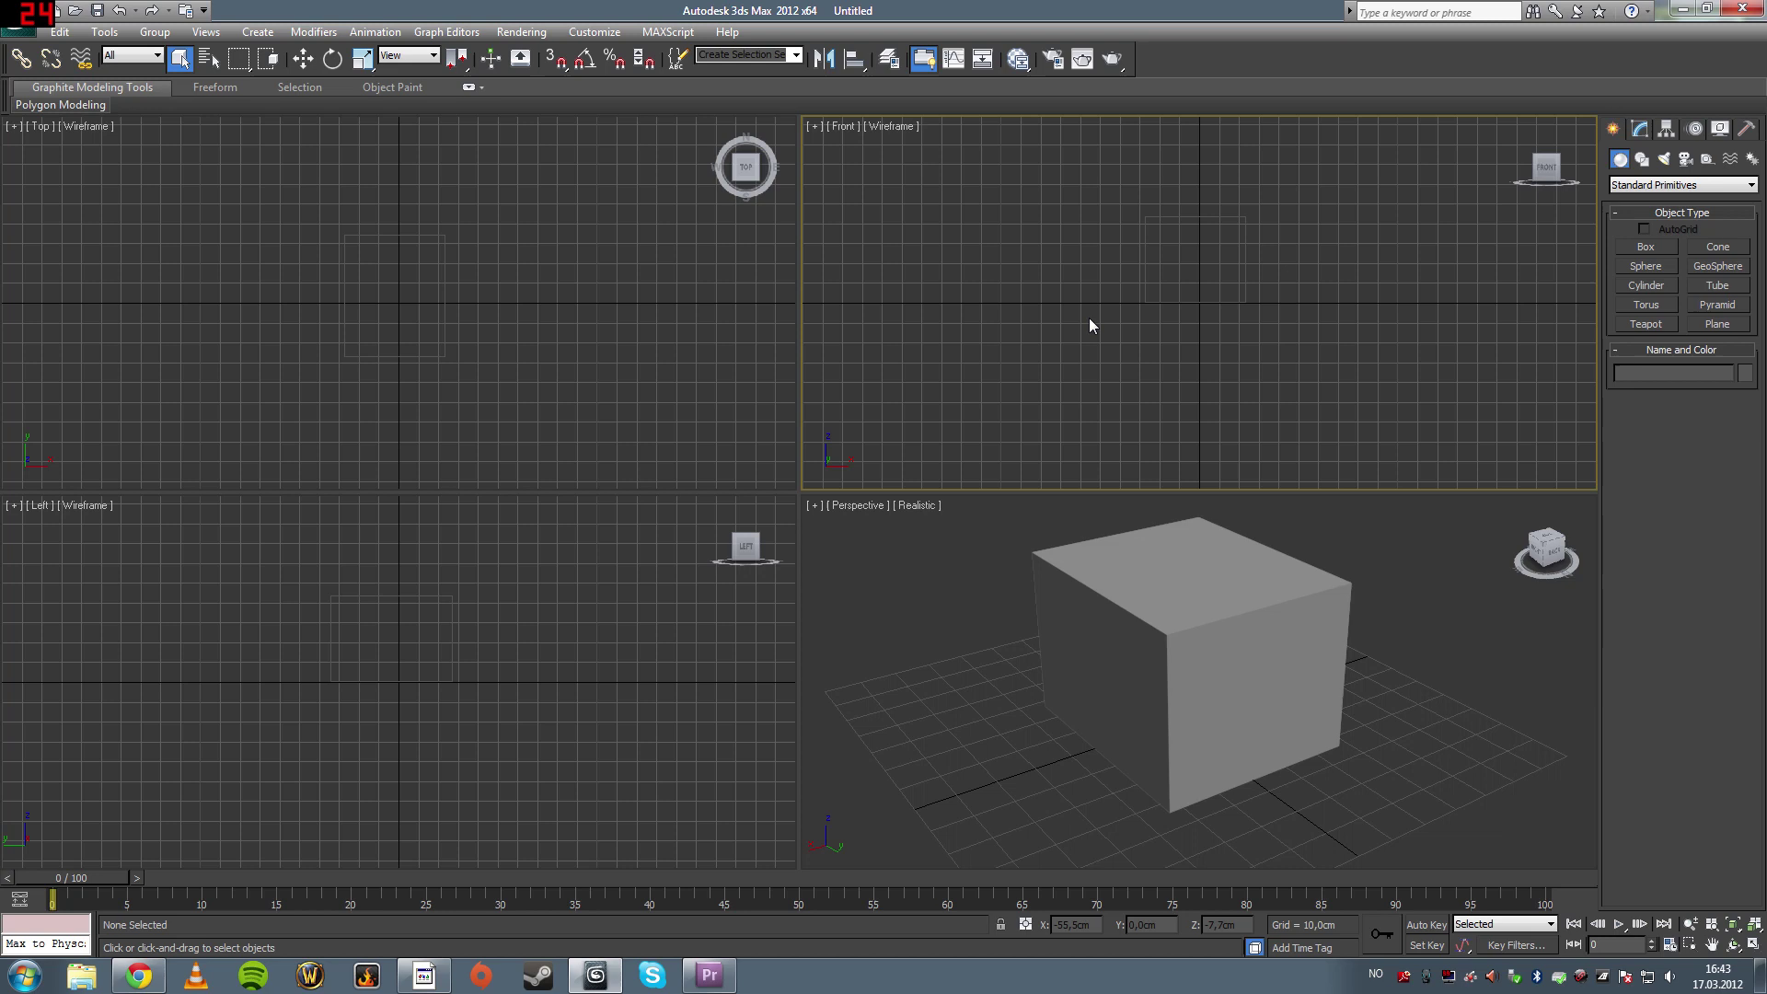
{"action": "left_click", "coordinate": [1155, 302]}
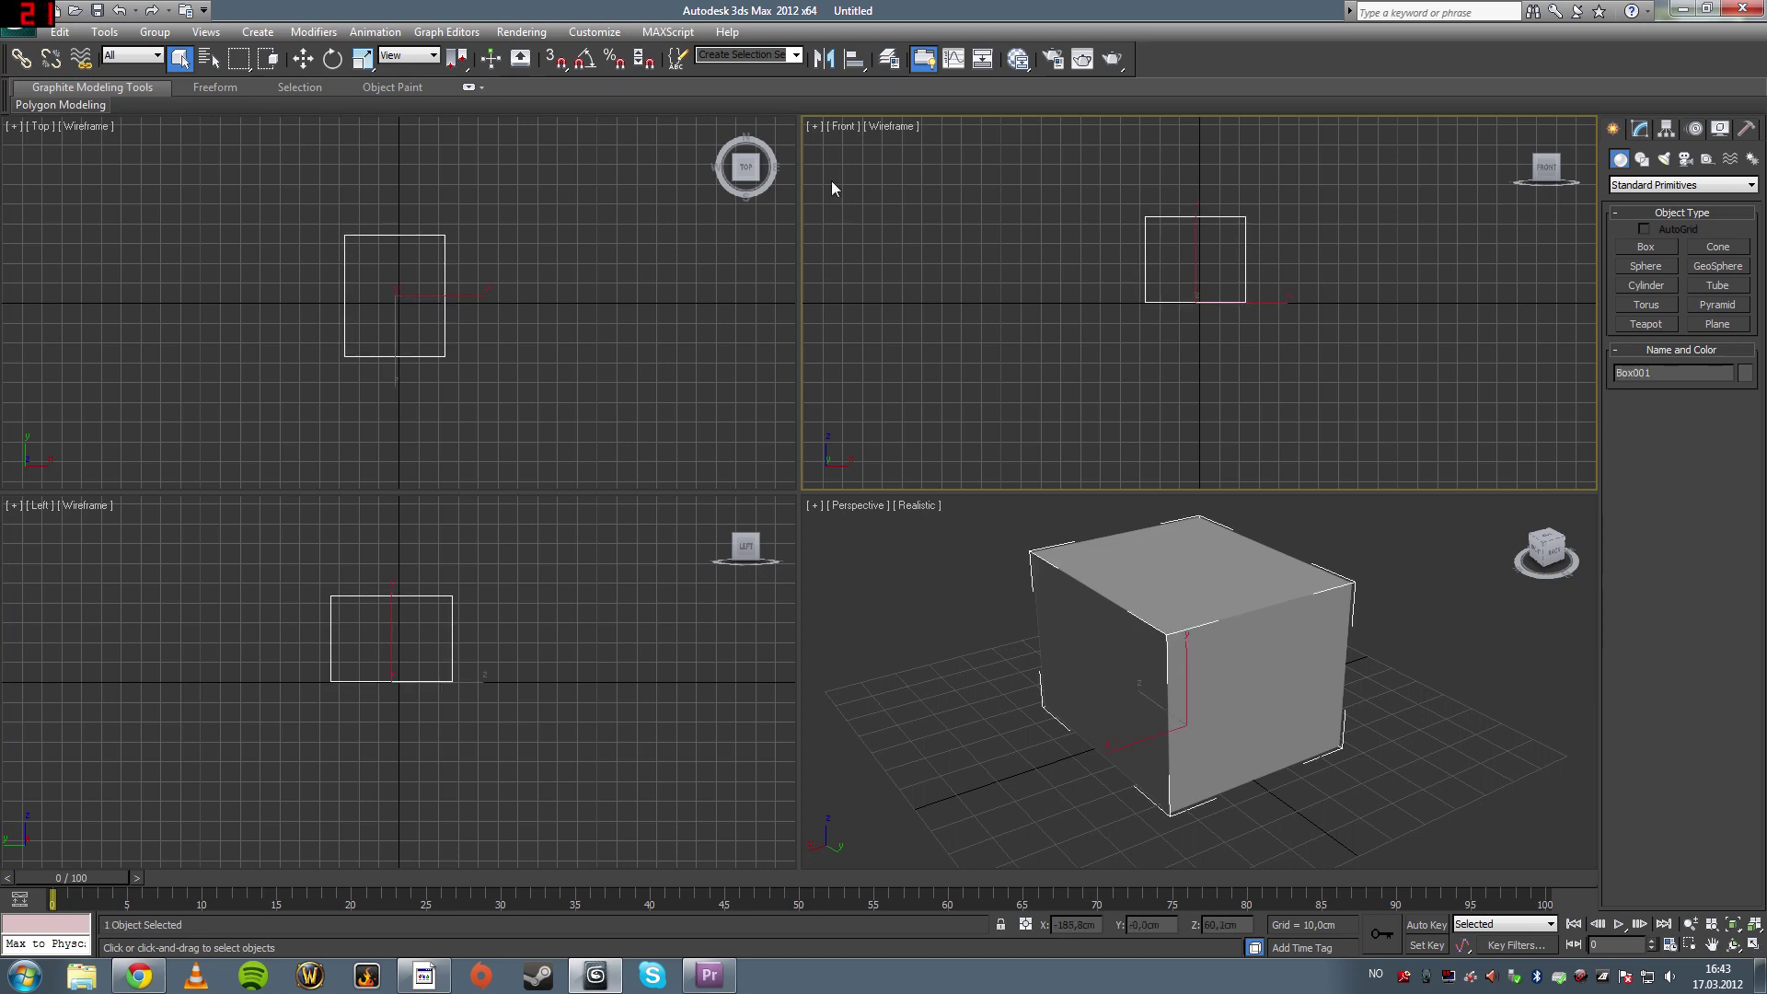
{"action": "left_click", "coordinate": [179, 226]}
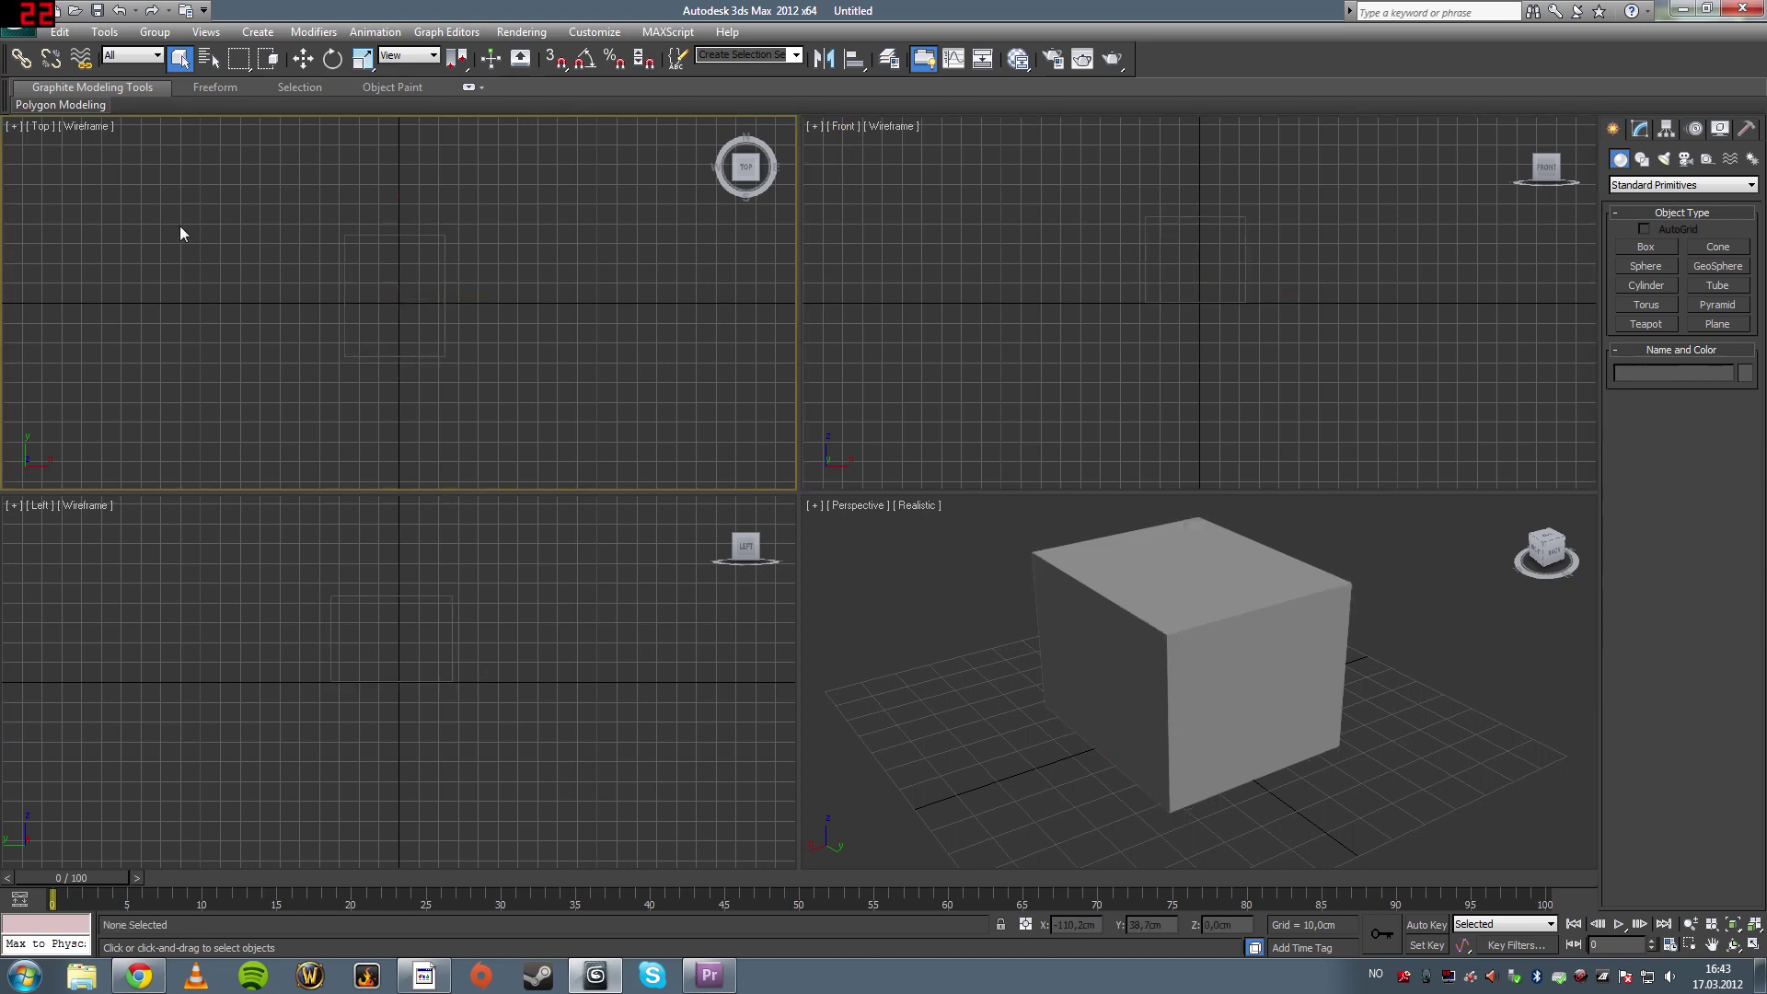
Activate the Left and Top views, then select the box in the Perspective view
{"action": "left_click", "coordinate": [295, 567]}
{"action": "left_click", "coordinate": [791, 329]}
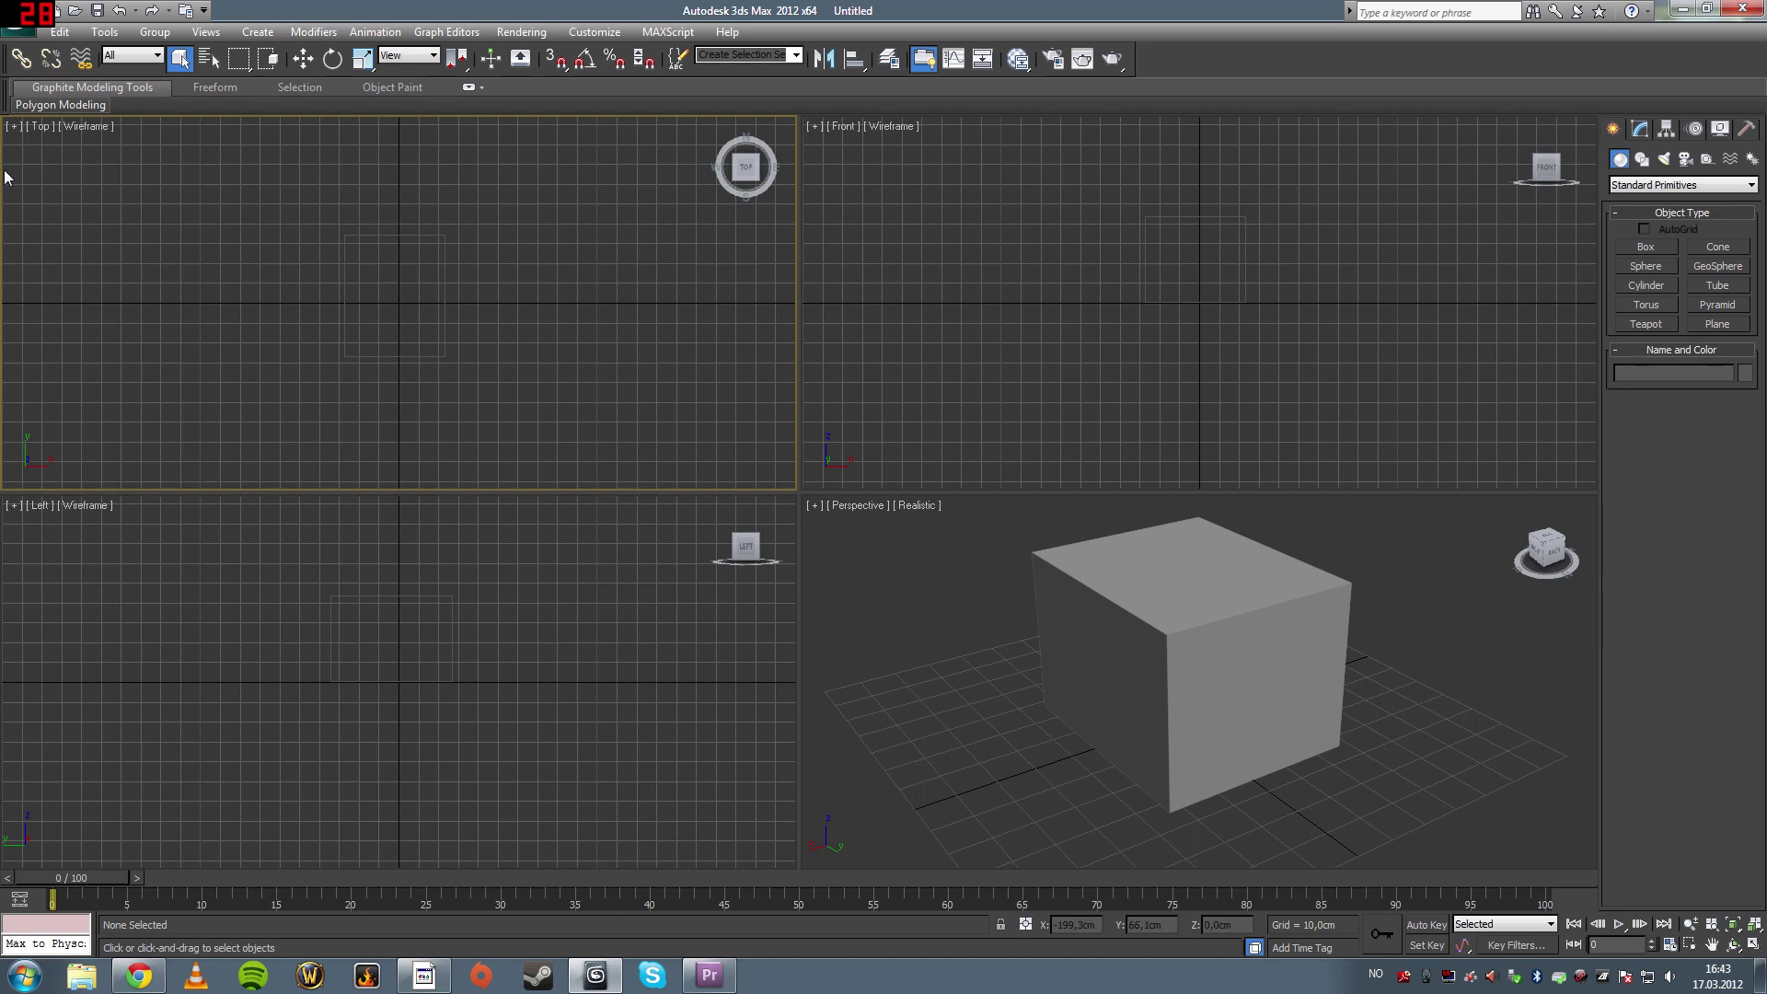
{"action": "left_click", "coordinate": [177, 603]}
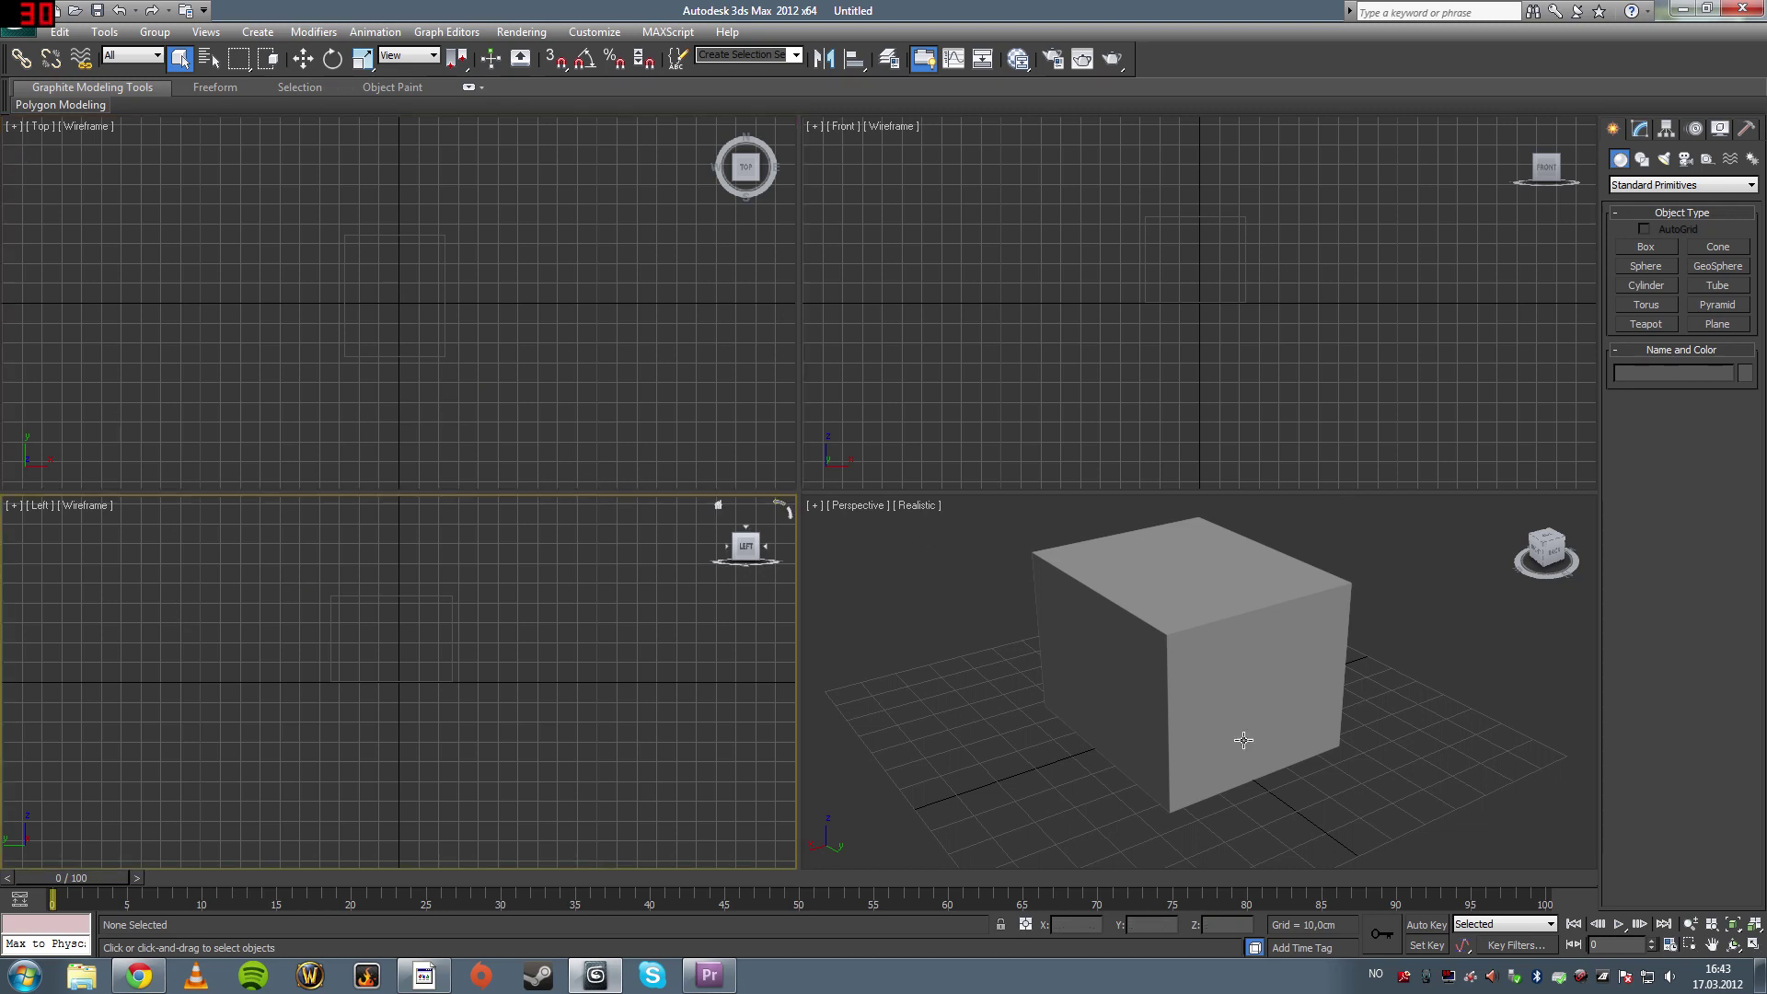
{"action": "left_click", "coordinate": [1084, 719]}
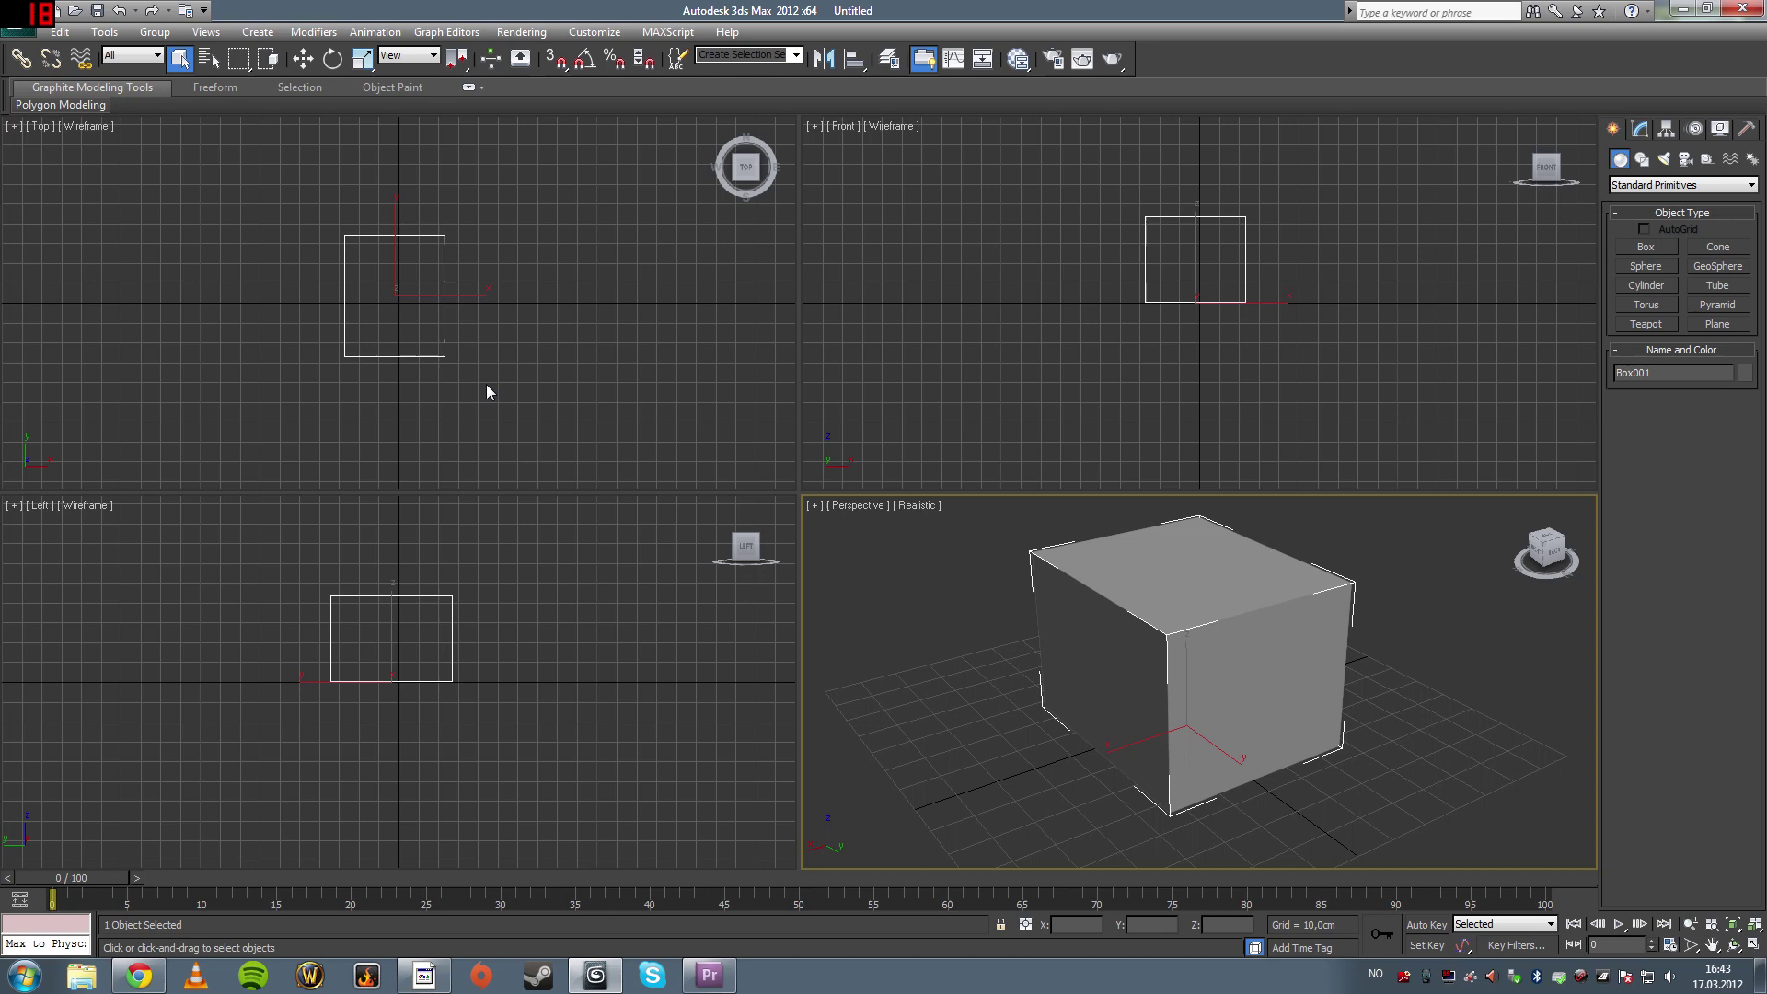
{"action": "left_click", "coordinate": [205, 278]}
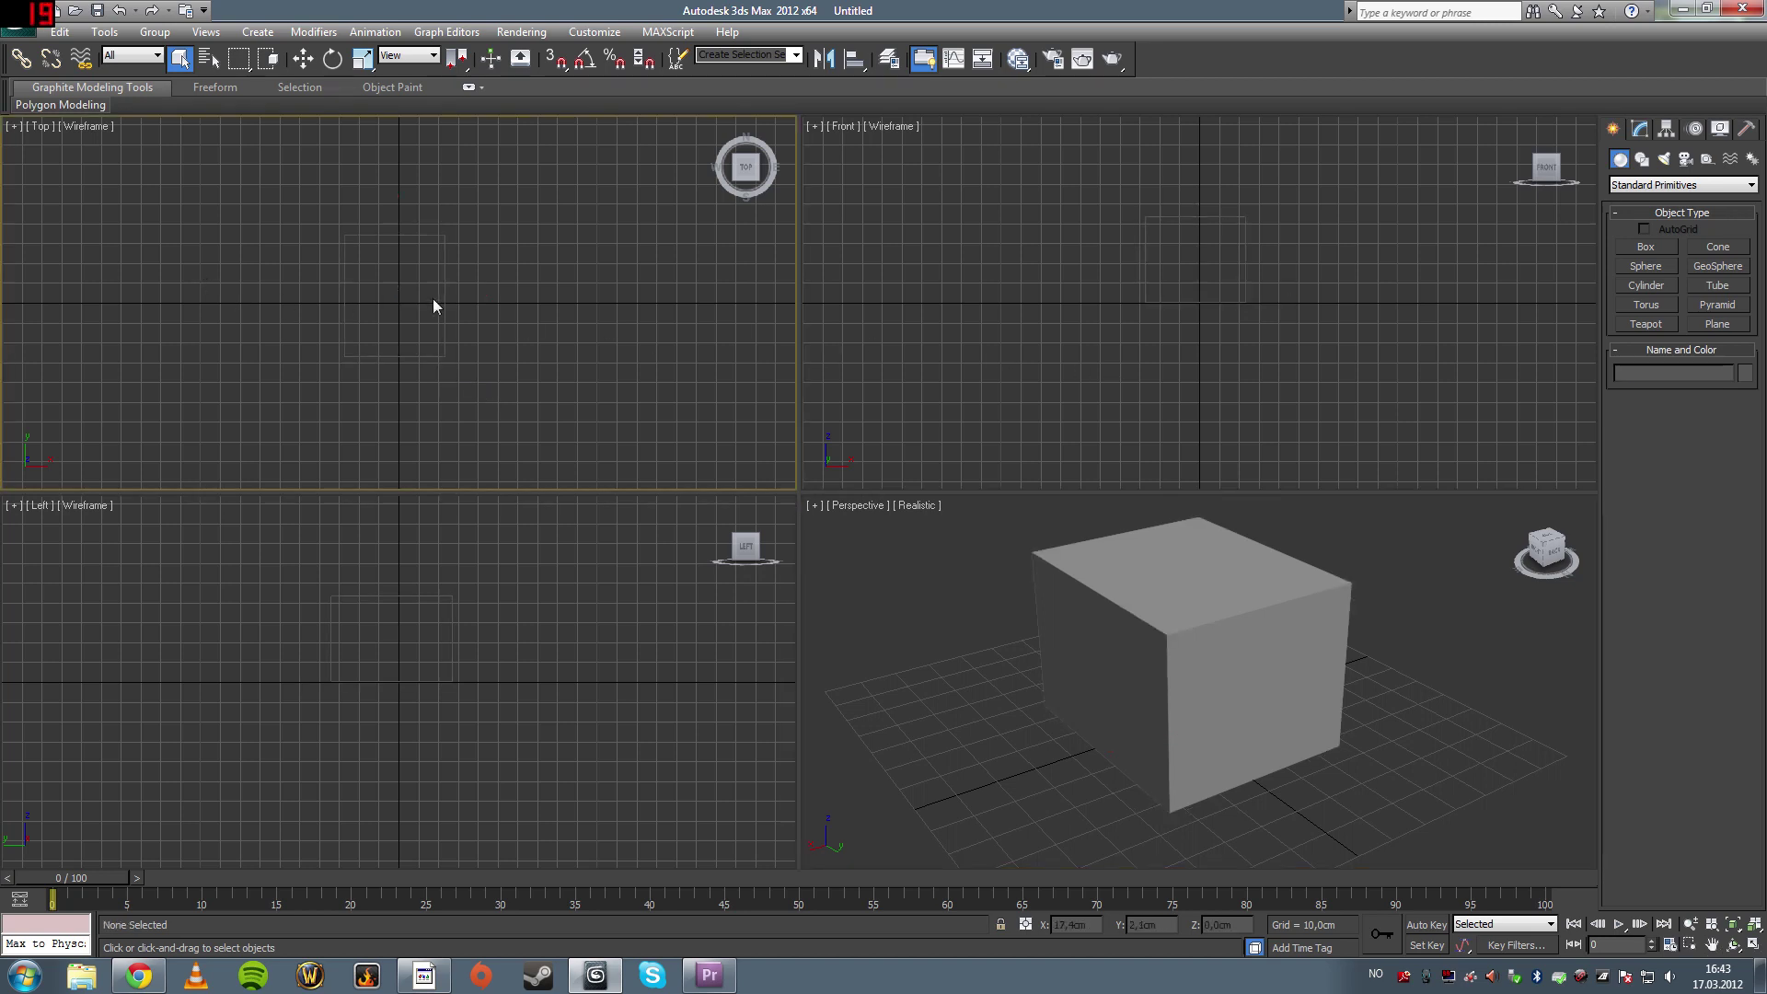
{"action": "left_click", "coordinate": [1092, 648]}
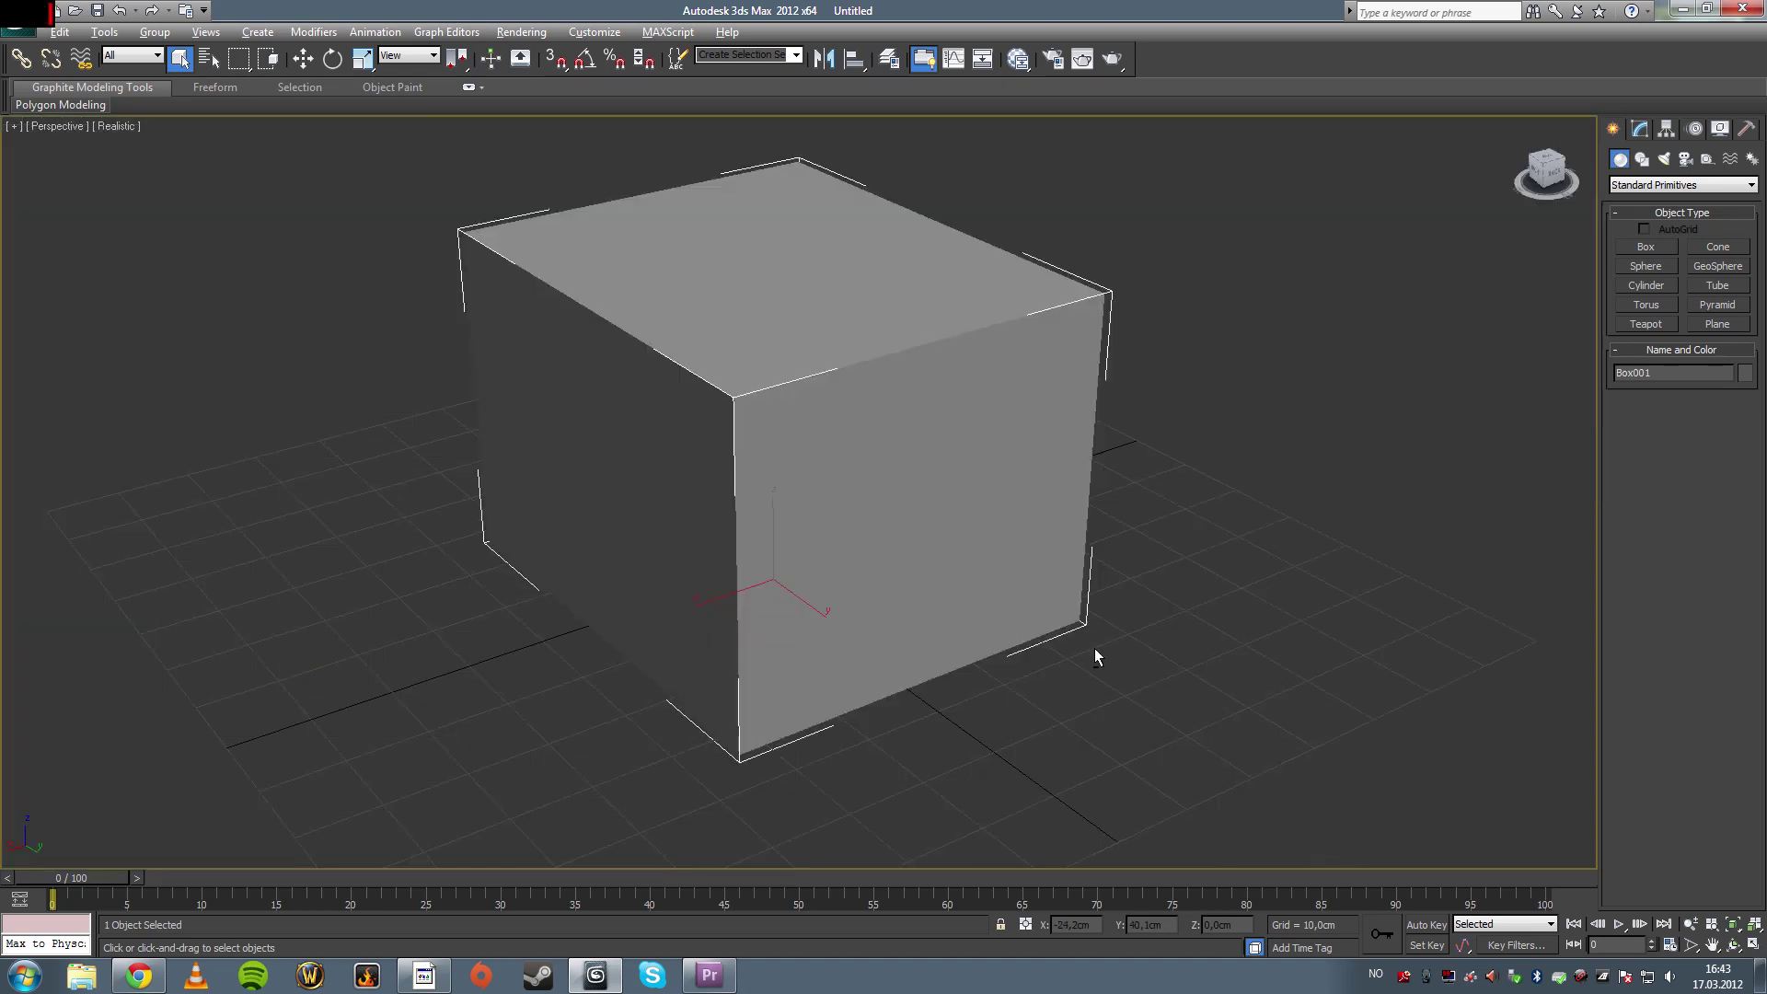
Hide the selection brackets with J, restore four viewports with Alt+W, and deselect the box
{"action": "key", "text": "j"}
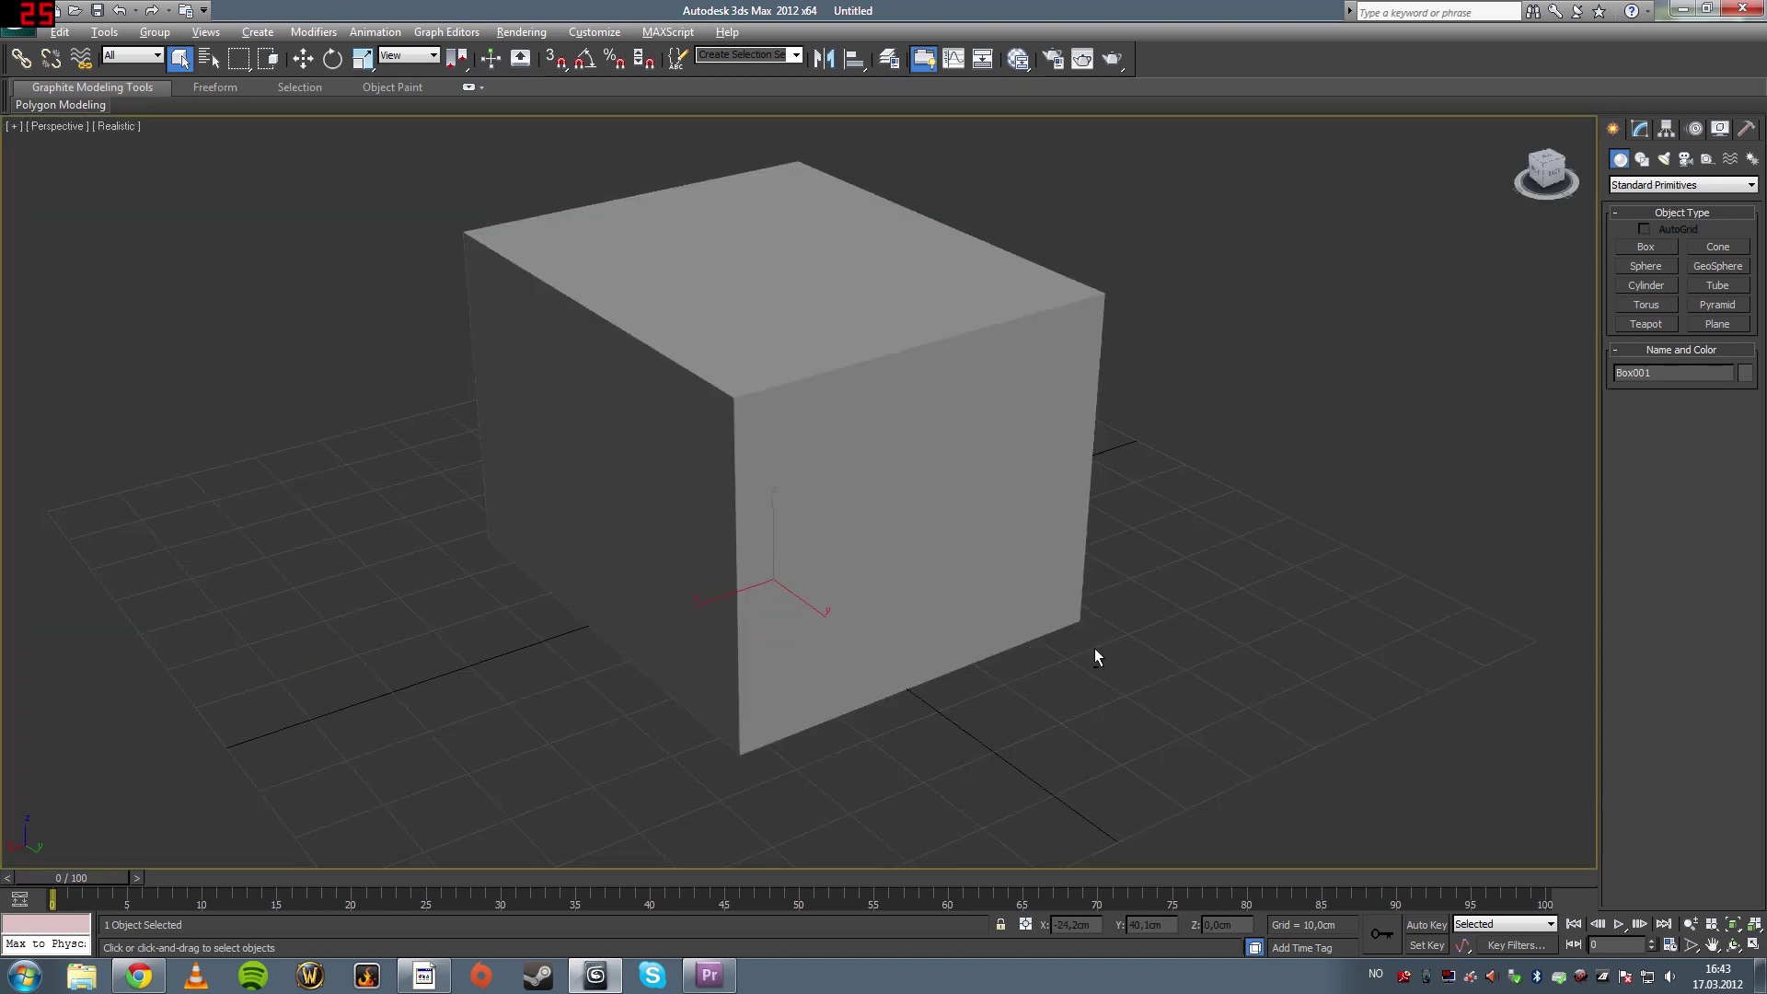
{"action": "key", "text": "alt+w"}
{"action": "left_click", "coordinate": [667, 682]}
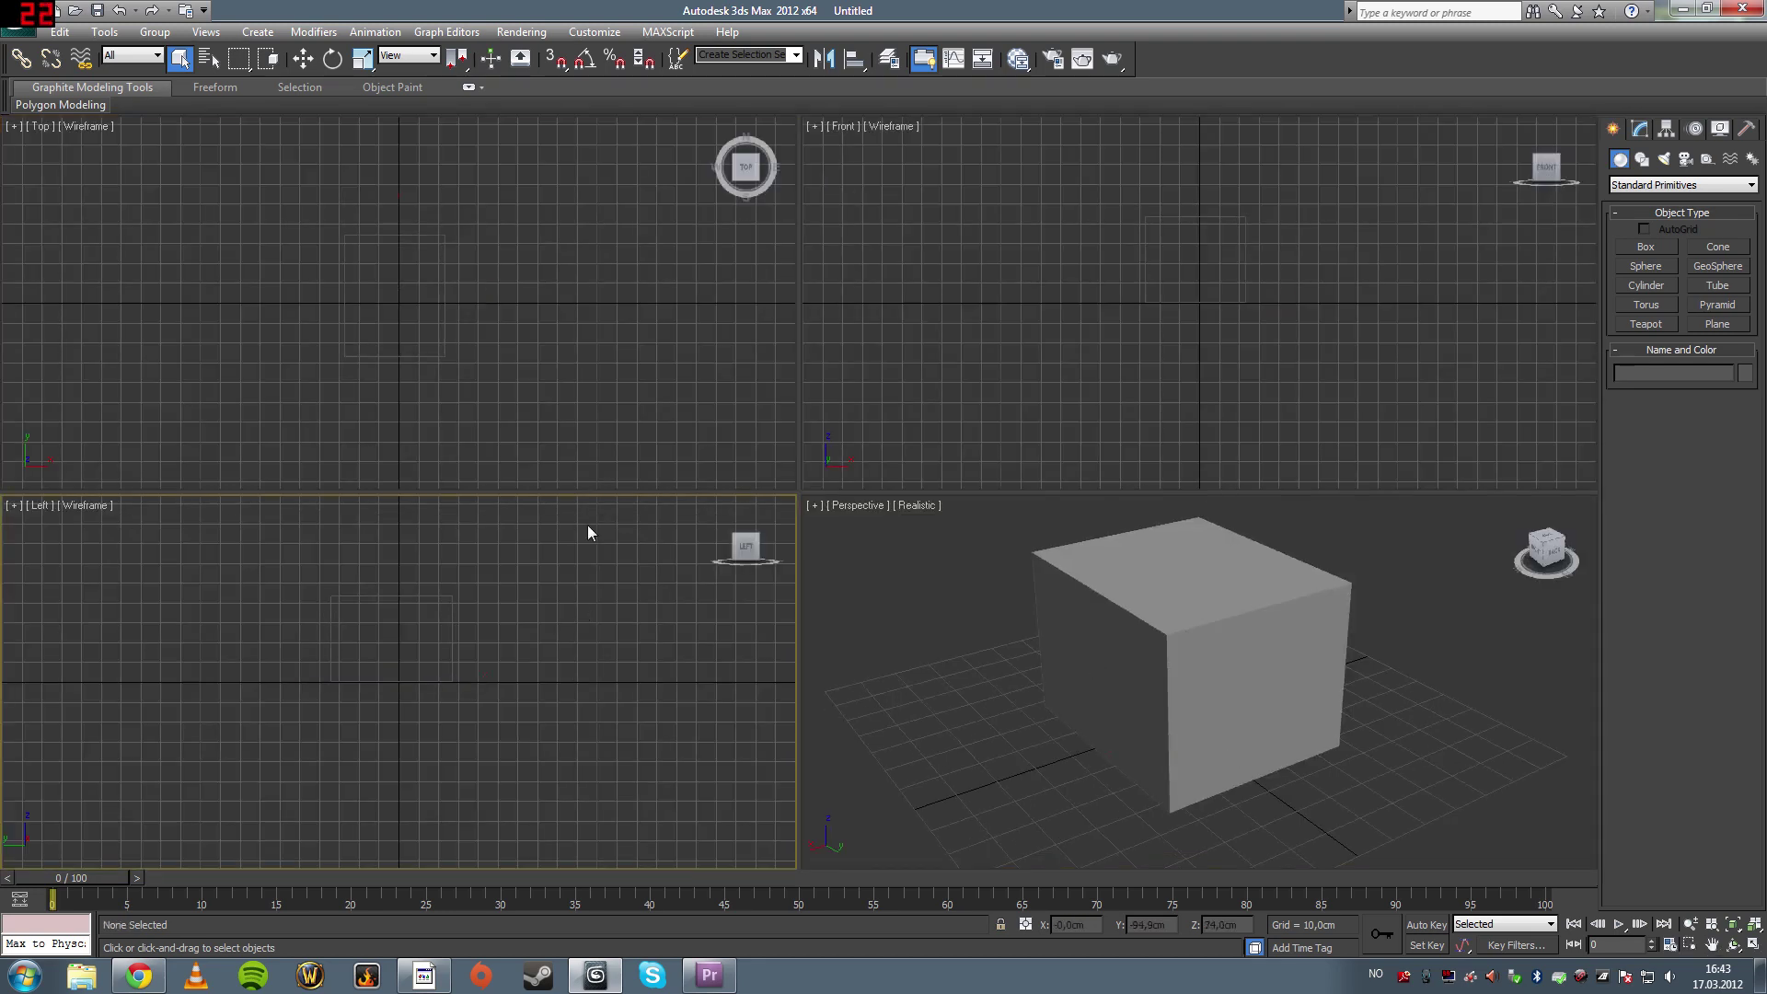
Cycle the active viewport through Top, Front, Perspective and Left, then marquee-select the box in Perspective
{"action": "left_click", "coordinate": [708, 442]}
{"action": "left_click", "coordinate": [830, 362]}
{"action": "left_click", "coordinate": [833, 552]}
{"action": "left_click", "coordinate": [737, 668]}
{"action": "left_click", "coordinate": [717, 414]}
{"action": "left_click", "coordinate": [828, 460]}
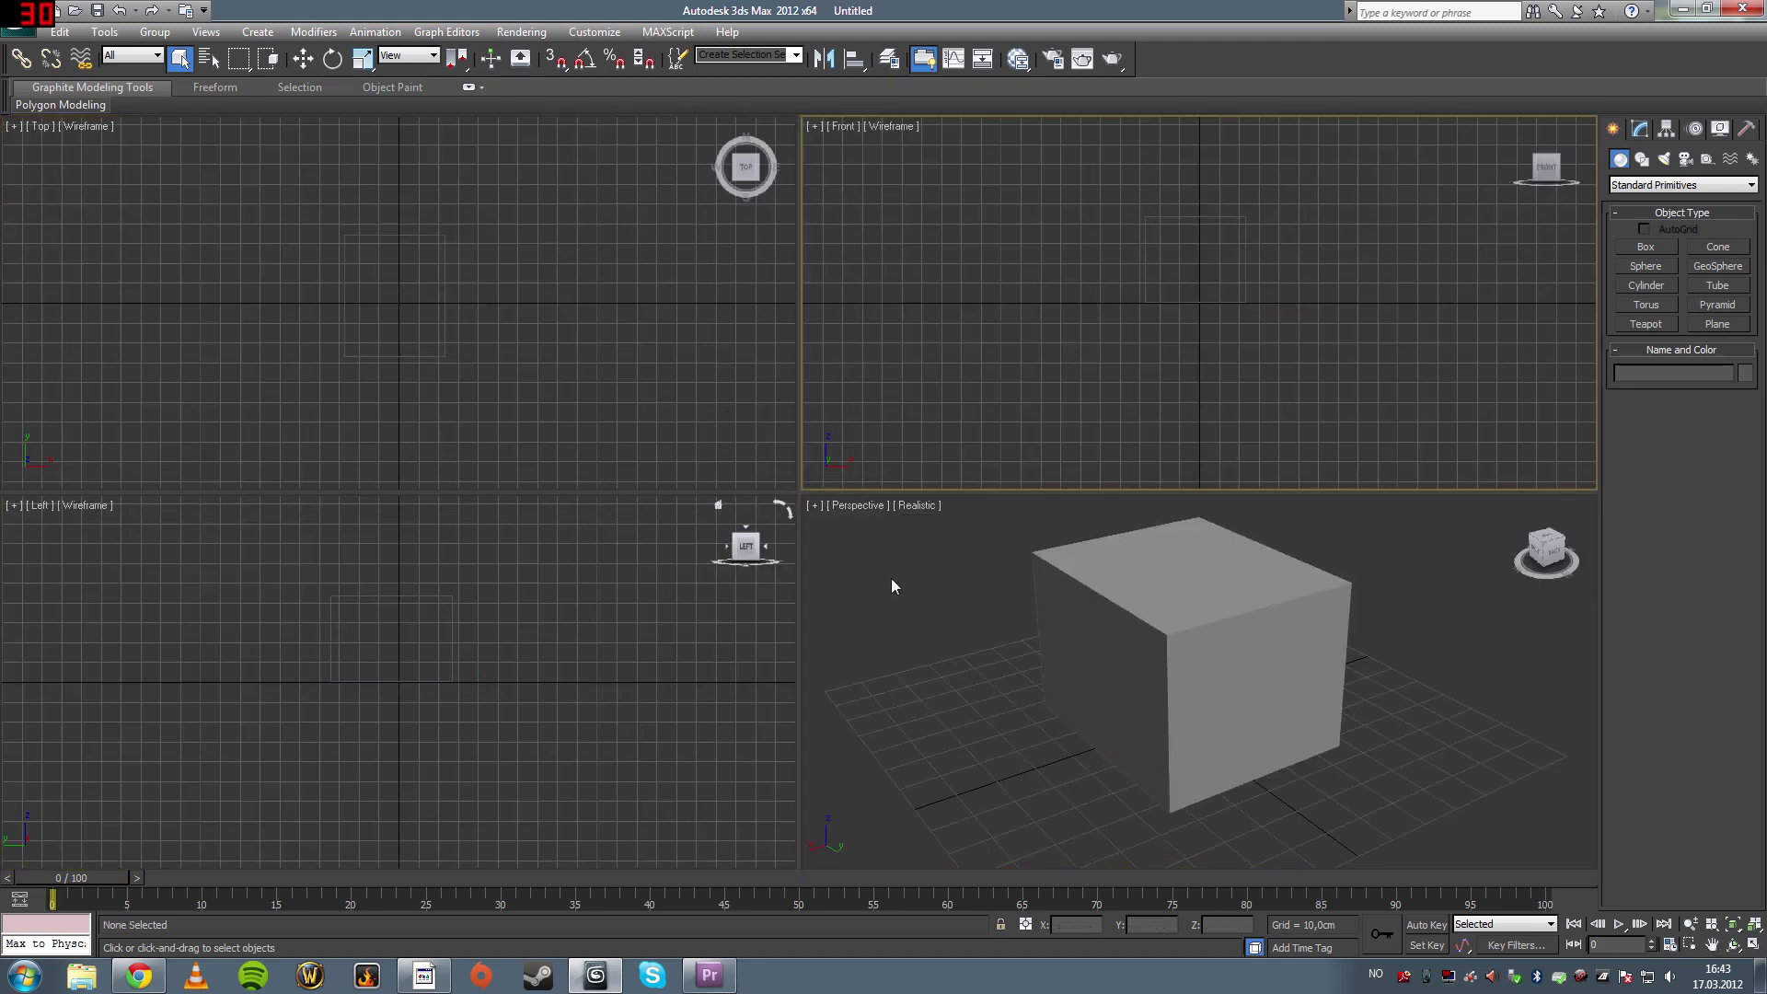
{"action": "left_click", "coordinate": [891, 578]}
{"action": "left_click", "coordinate": [749, 662]}
{"action": "left_click", "coordinate": [700, 381]}
{"action": "left_click", "coordinate": [824, 460]}
{"action": "left_click", "coordinate": [878, 567]}
{"action": "left_click", "coordinate": [773, 643]}
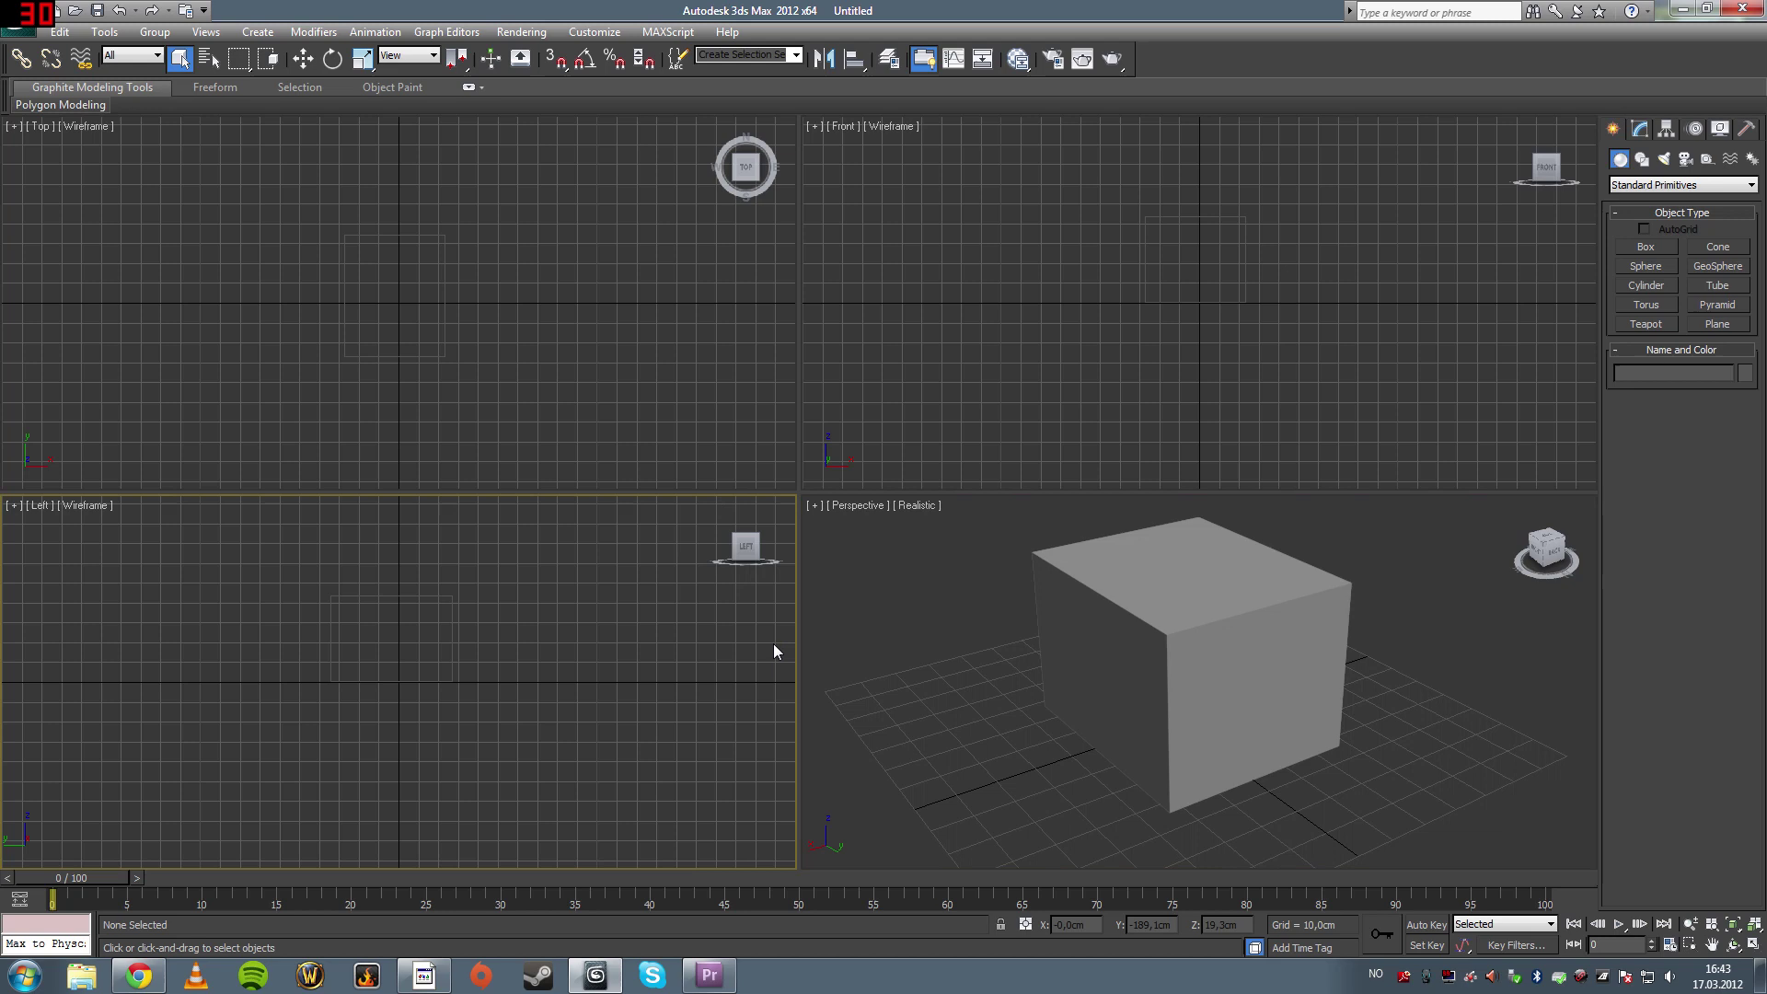
{"action": "left_click", "coordinate": [787, 451]}
{"action": "left_click", "coordinate": [865, 405]}
{"action": "left_click", "coordinate": [880, 611]}
{"action": "left_click_drag", "start_coordinate": [978, 610], "coordinate": [1134, 725]}
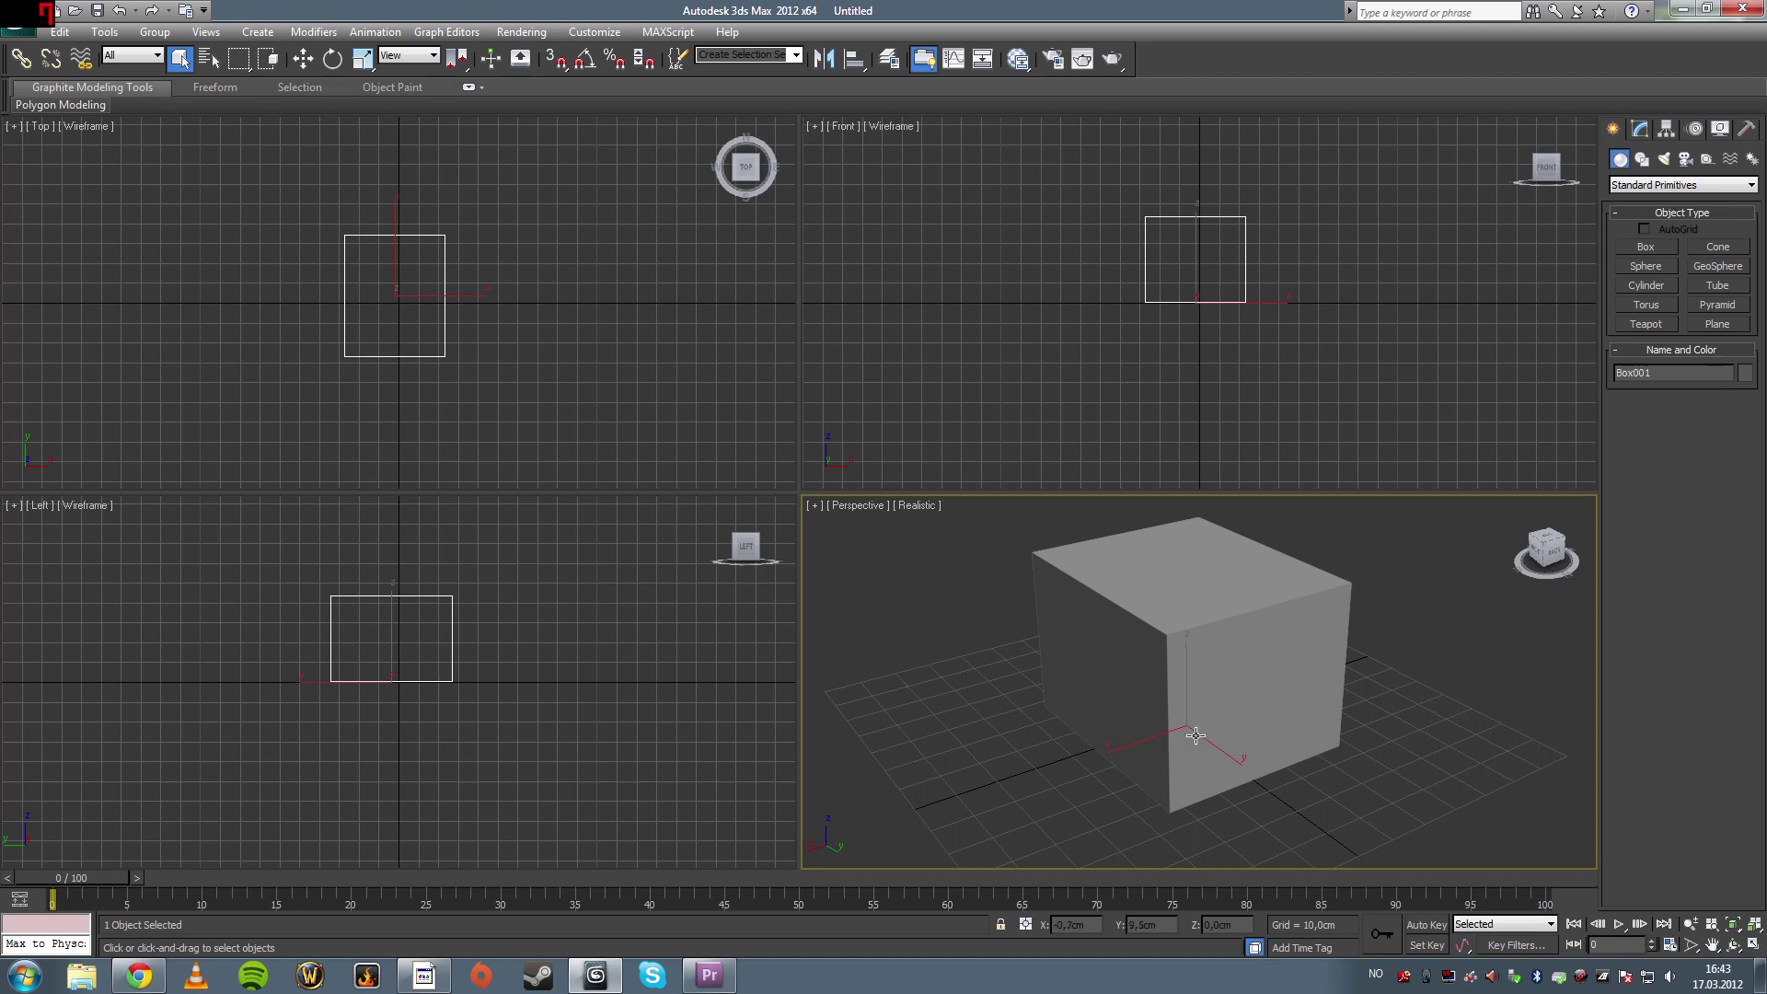
Turn on Edged Faces with F4 and orbit the Perspective view around the box
{"action": "key", "text": "F4"}
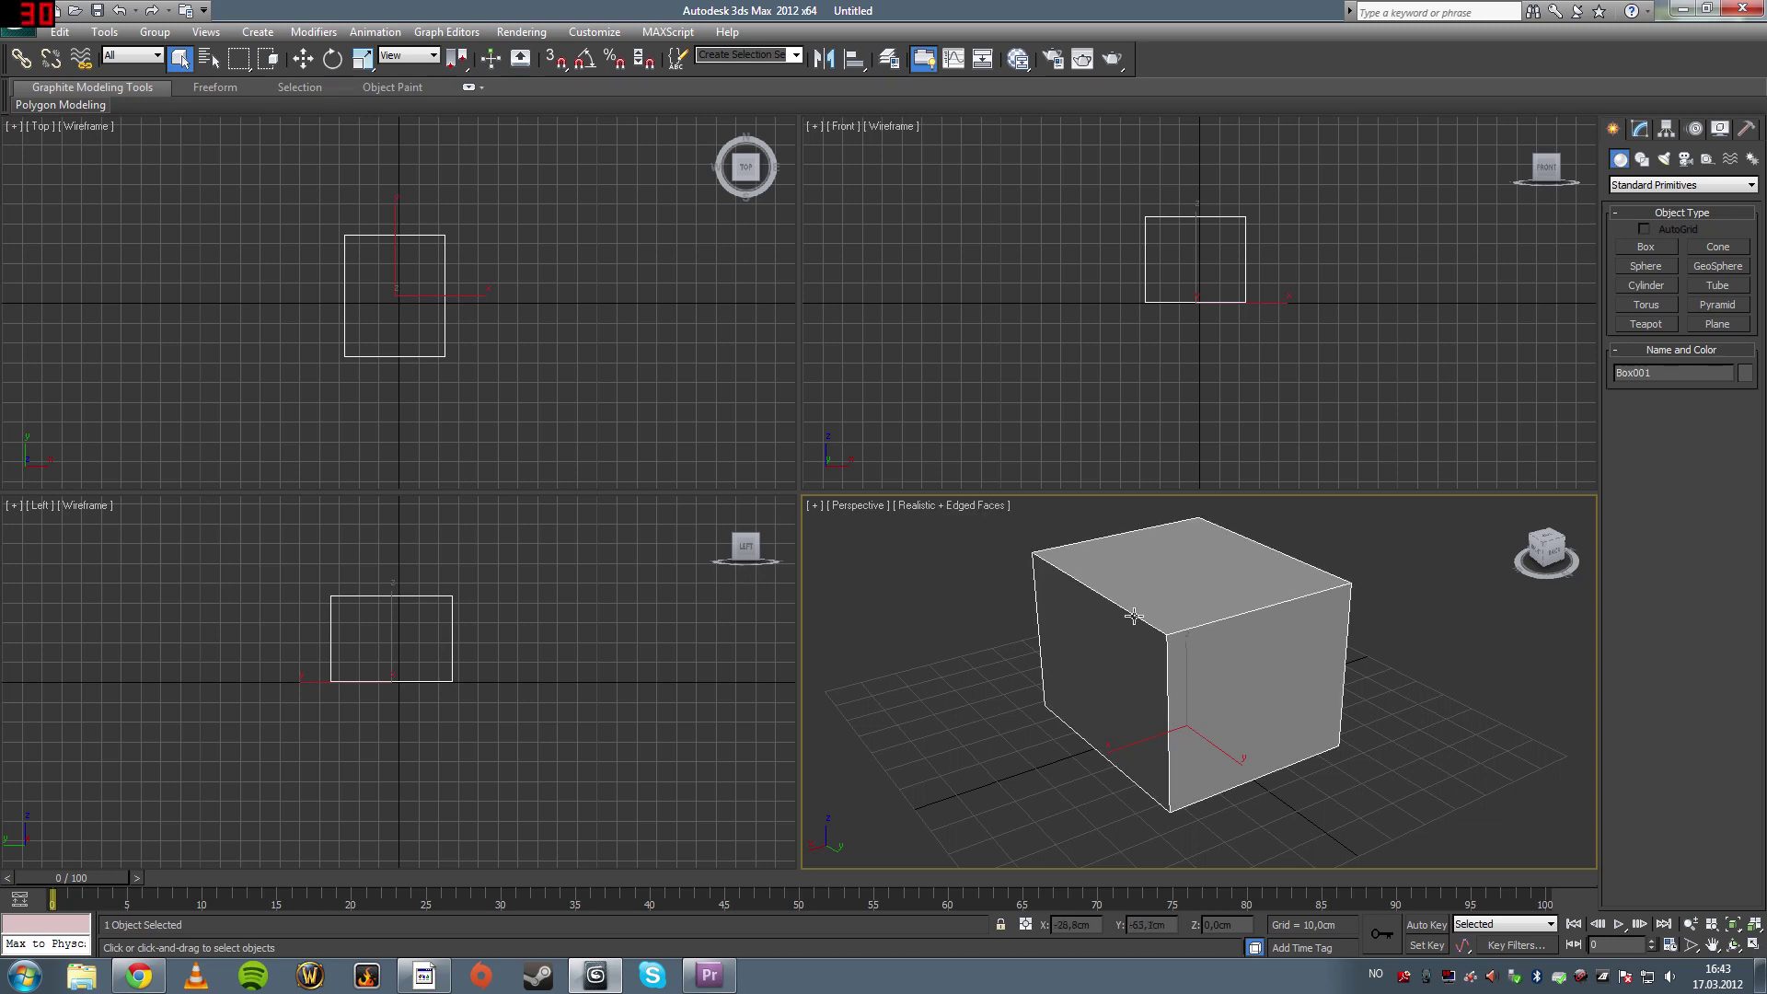
{"action": "left_click", "coordinate": [1734, 945]}
{"action": "mouse_move", "coordinate": [1149, 686]}
{"action": "left_mouse_down"}
{"action": "mouse_move", "coordinate": [1280, 678]}
{"action": "mouse_move", "coordinate": [1261, 668]}
{"action": "mouse_move", "coordinate": [1331, 655]}
{"action": "mouse_move", "coordinate": [1256, 672]}
{"action": "mouse_move", "coordinate": [1250, 710]}
{"action": "mouse_move", "coordinate": [1113, 671]}
{"action": "mouse_move", "coordinate": [1142, 677]}
{"action": "mouse_move", "coordinate": [1127, 681]}
{"action": "mouse_move", "coordinate": [1217, 630]}
{"action": "mouse_move", "coordinate": [1171, 611]}
{"action": "mouse_move", "coordinate": [1183, 635]}
{"action": "mouse_move", "coordinate": [1223, 640]}
{"action": "mouse_move", "coordinate": [1199, 729]}
{"action": "mouse_move", "coordinate": [1167, 703]}
{"action": "left_mouse_up"}
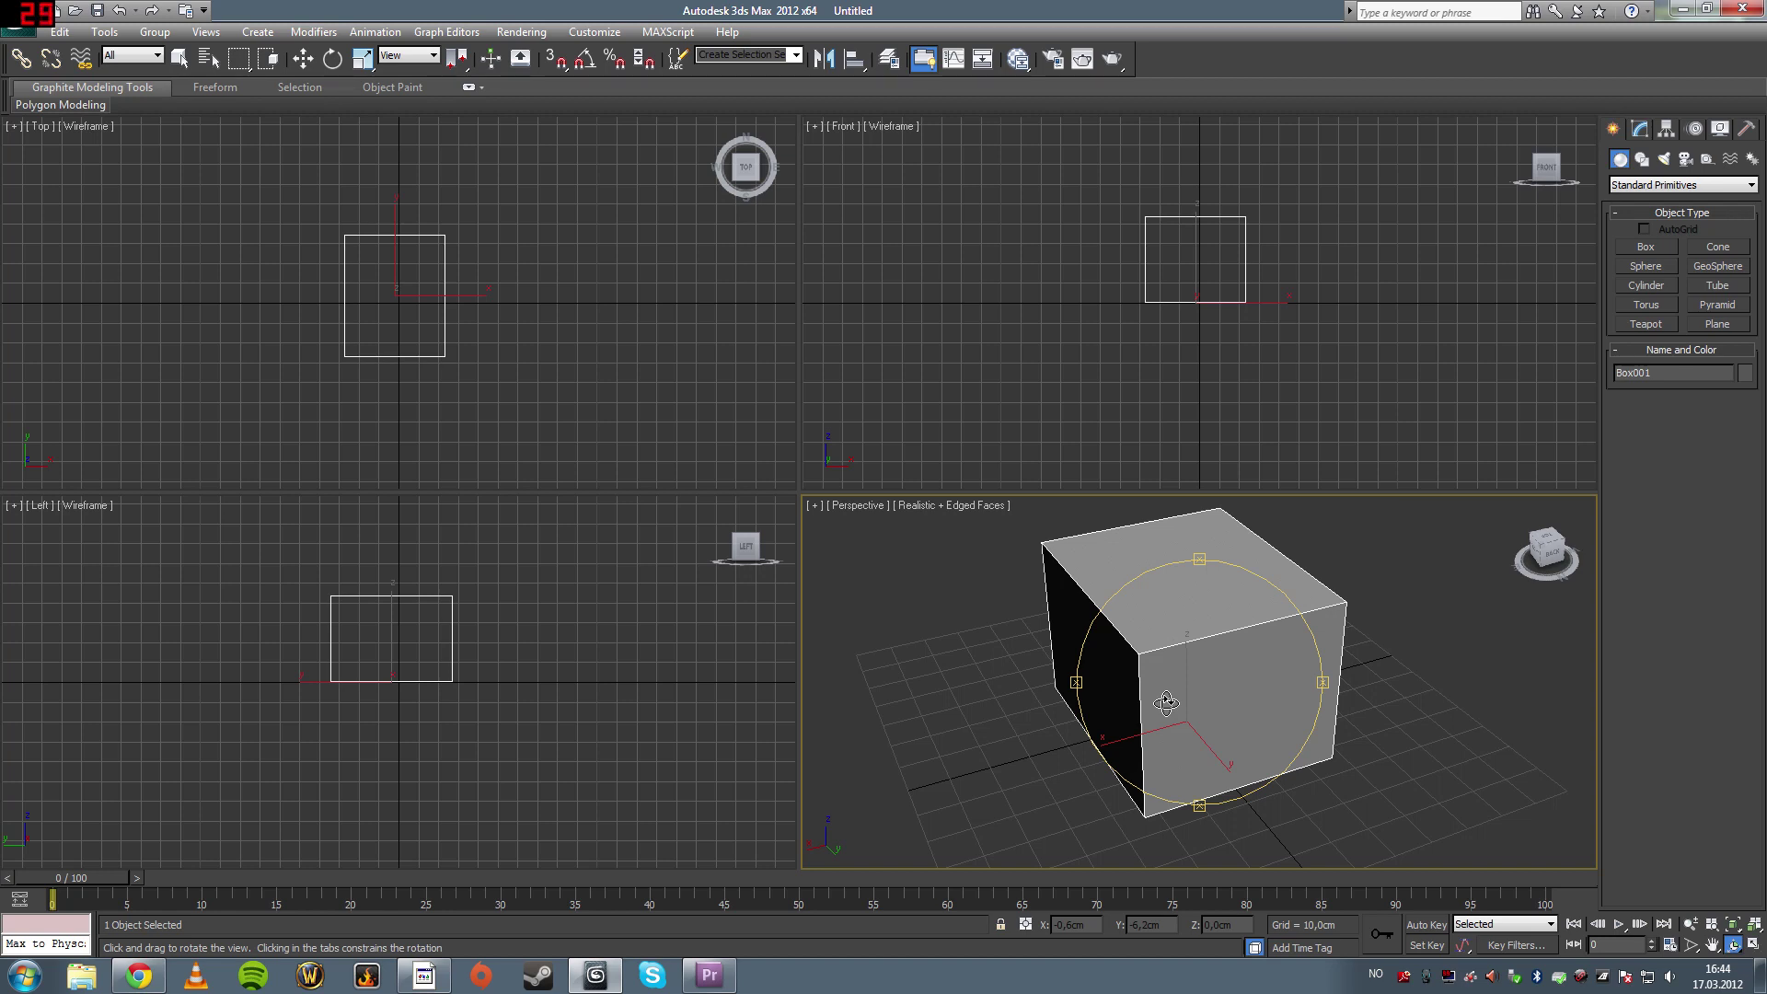
Delete the box and draw a thin wall-like box on the grid
{"action": "left_click", "coordinate": [180, 61]}
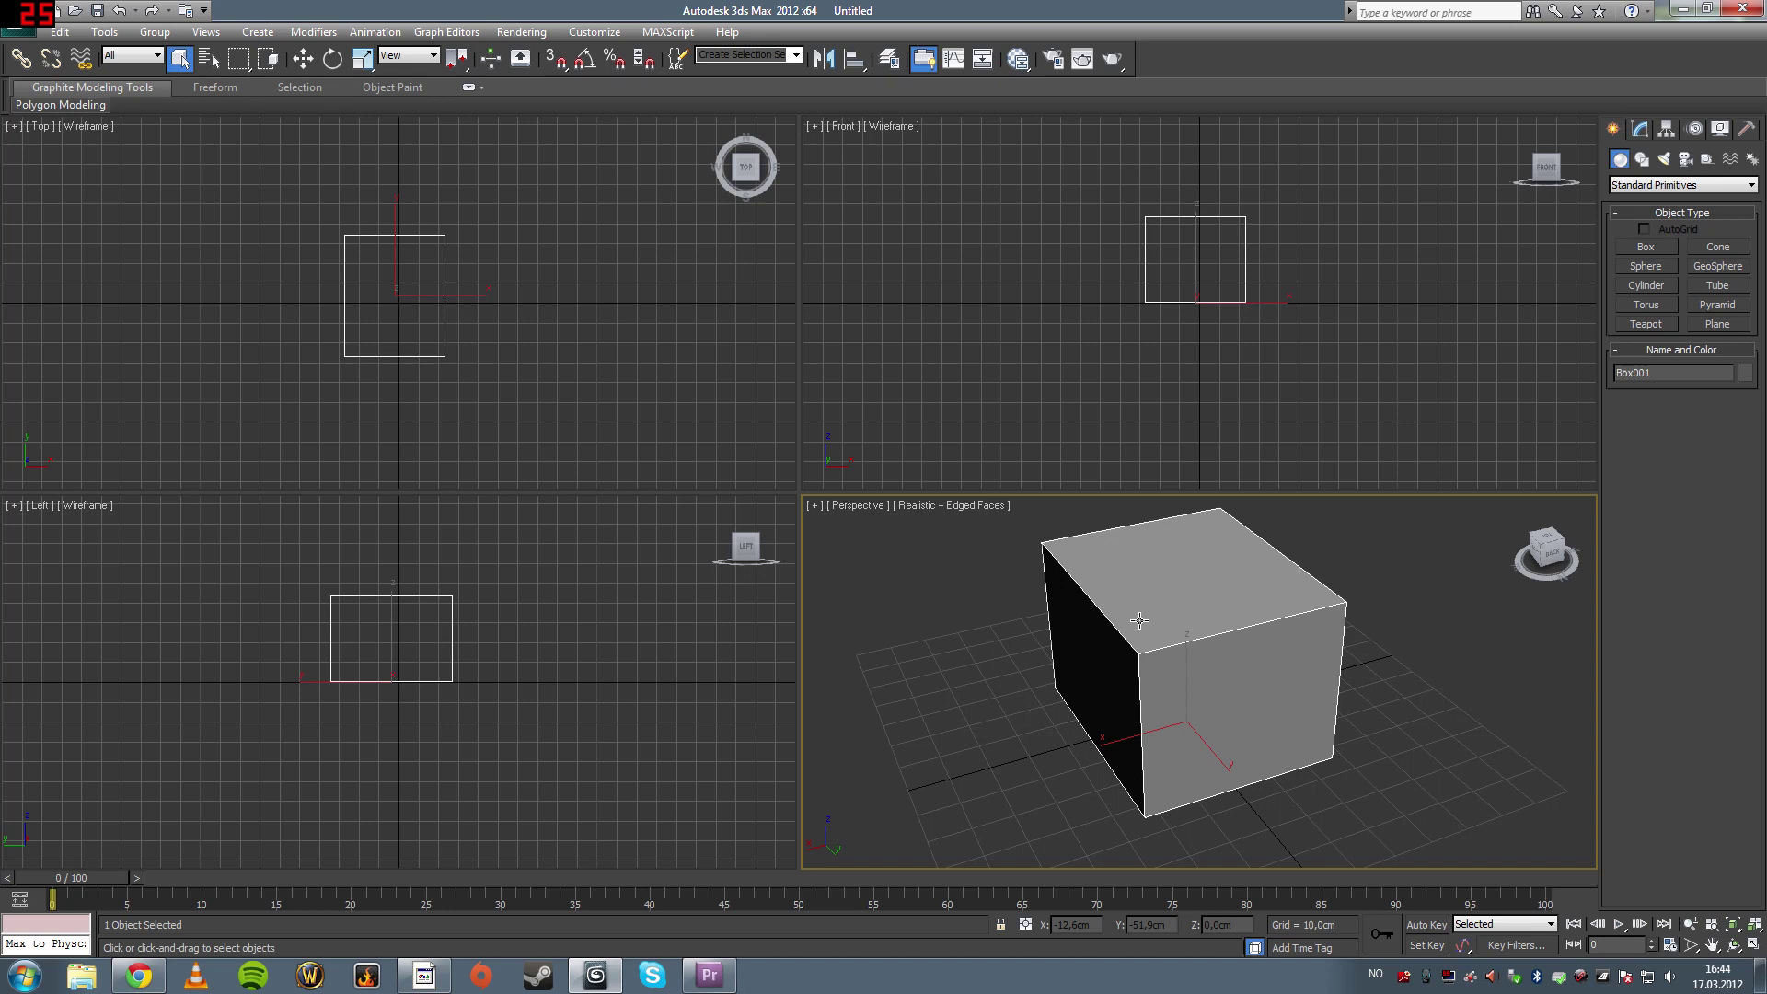
{"action": "key", "text": "Delete"}
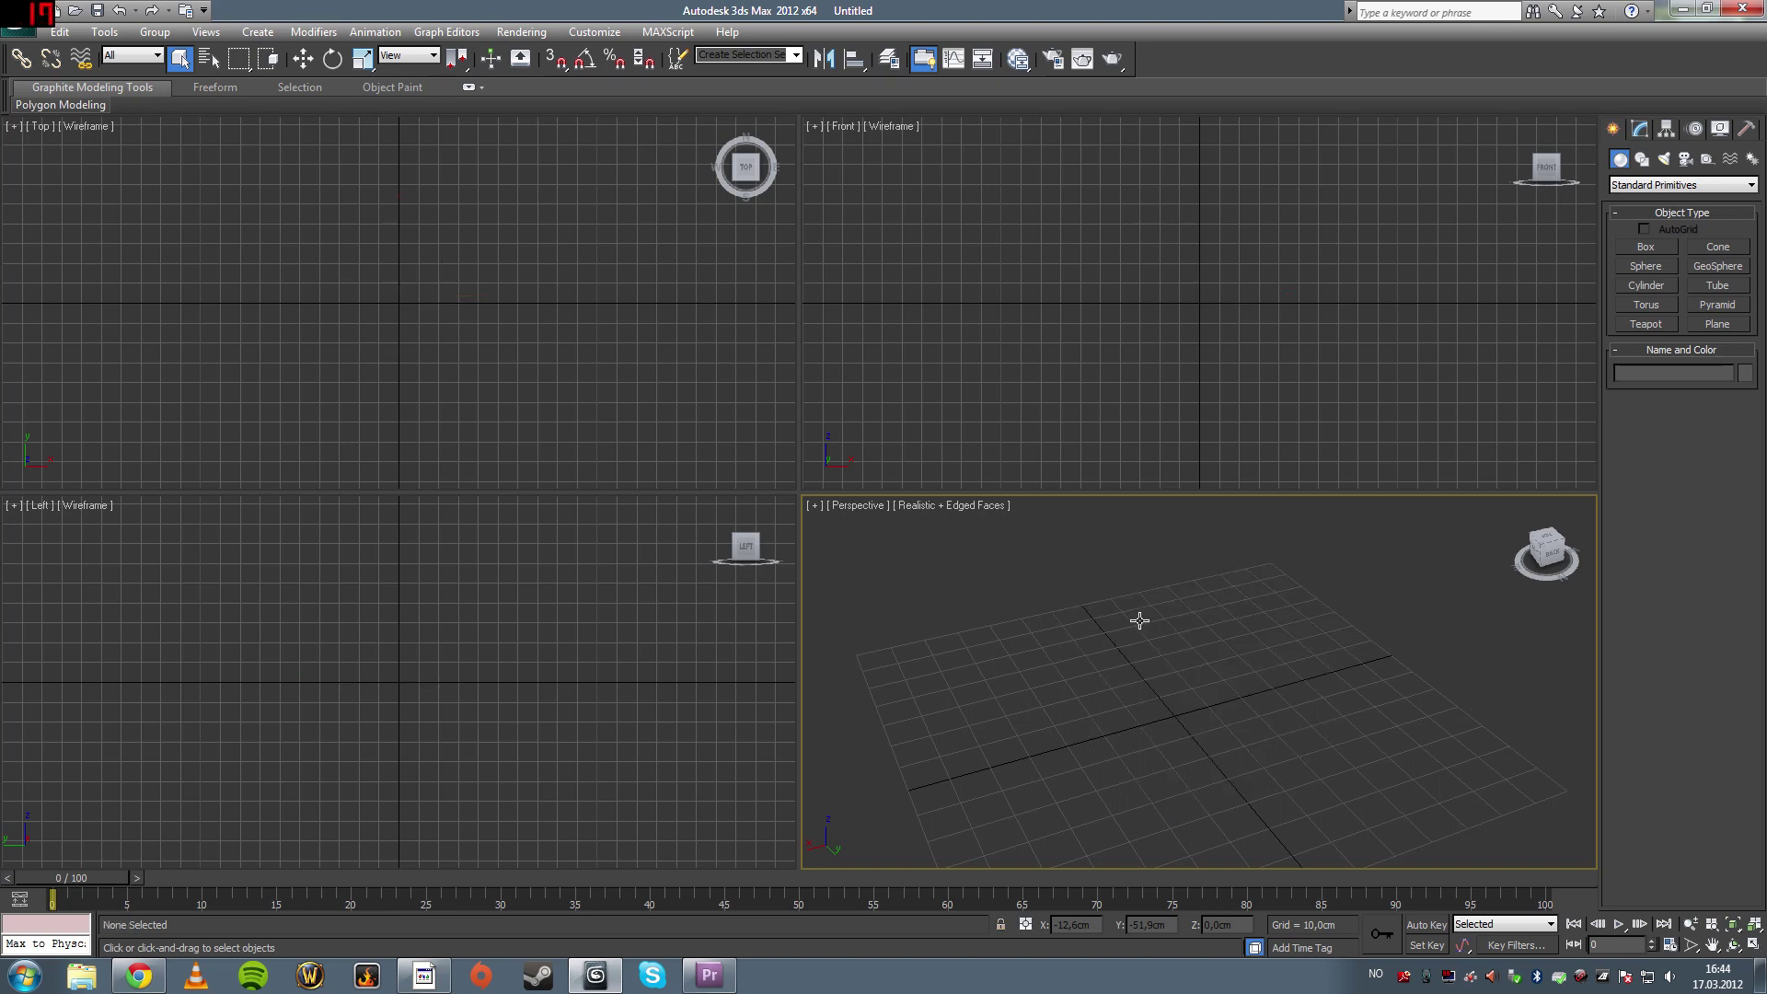
{"action": "left_click", "coordinate": [1664, 262]}
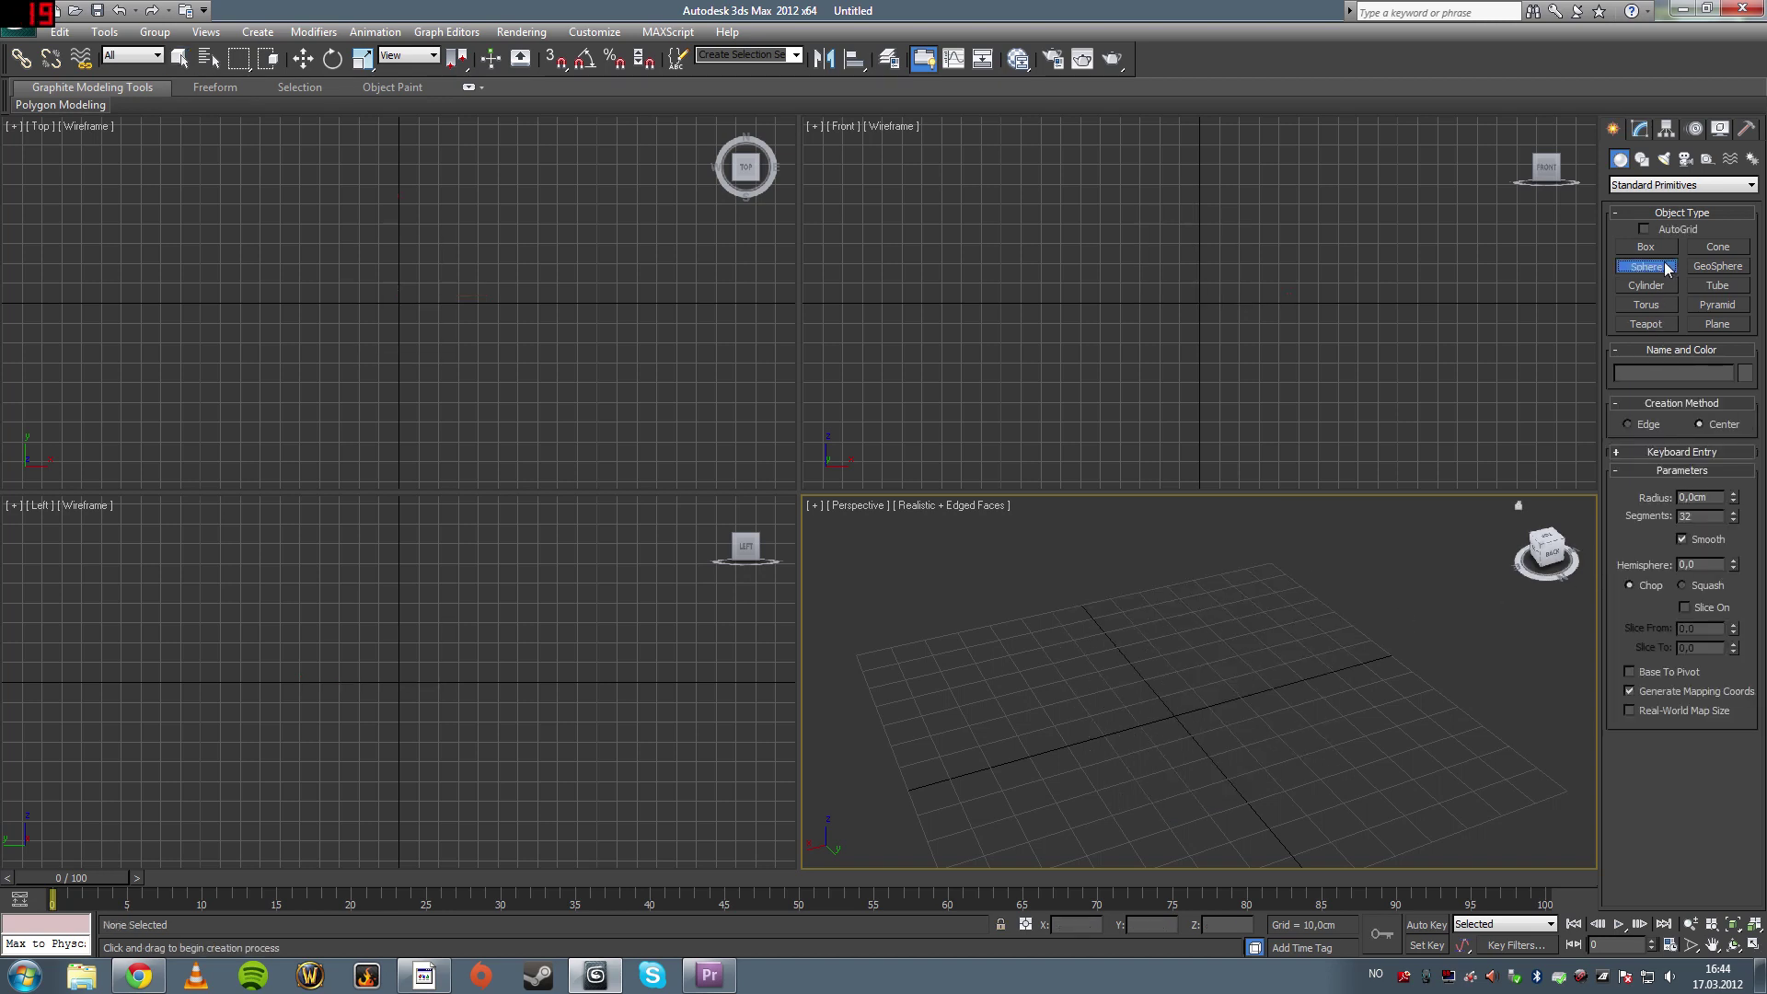
{"action": "left_click", "coordinate": [1662, 251]}
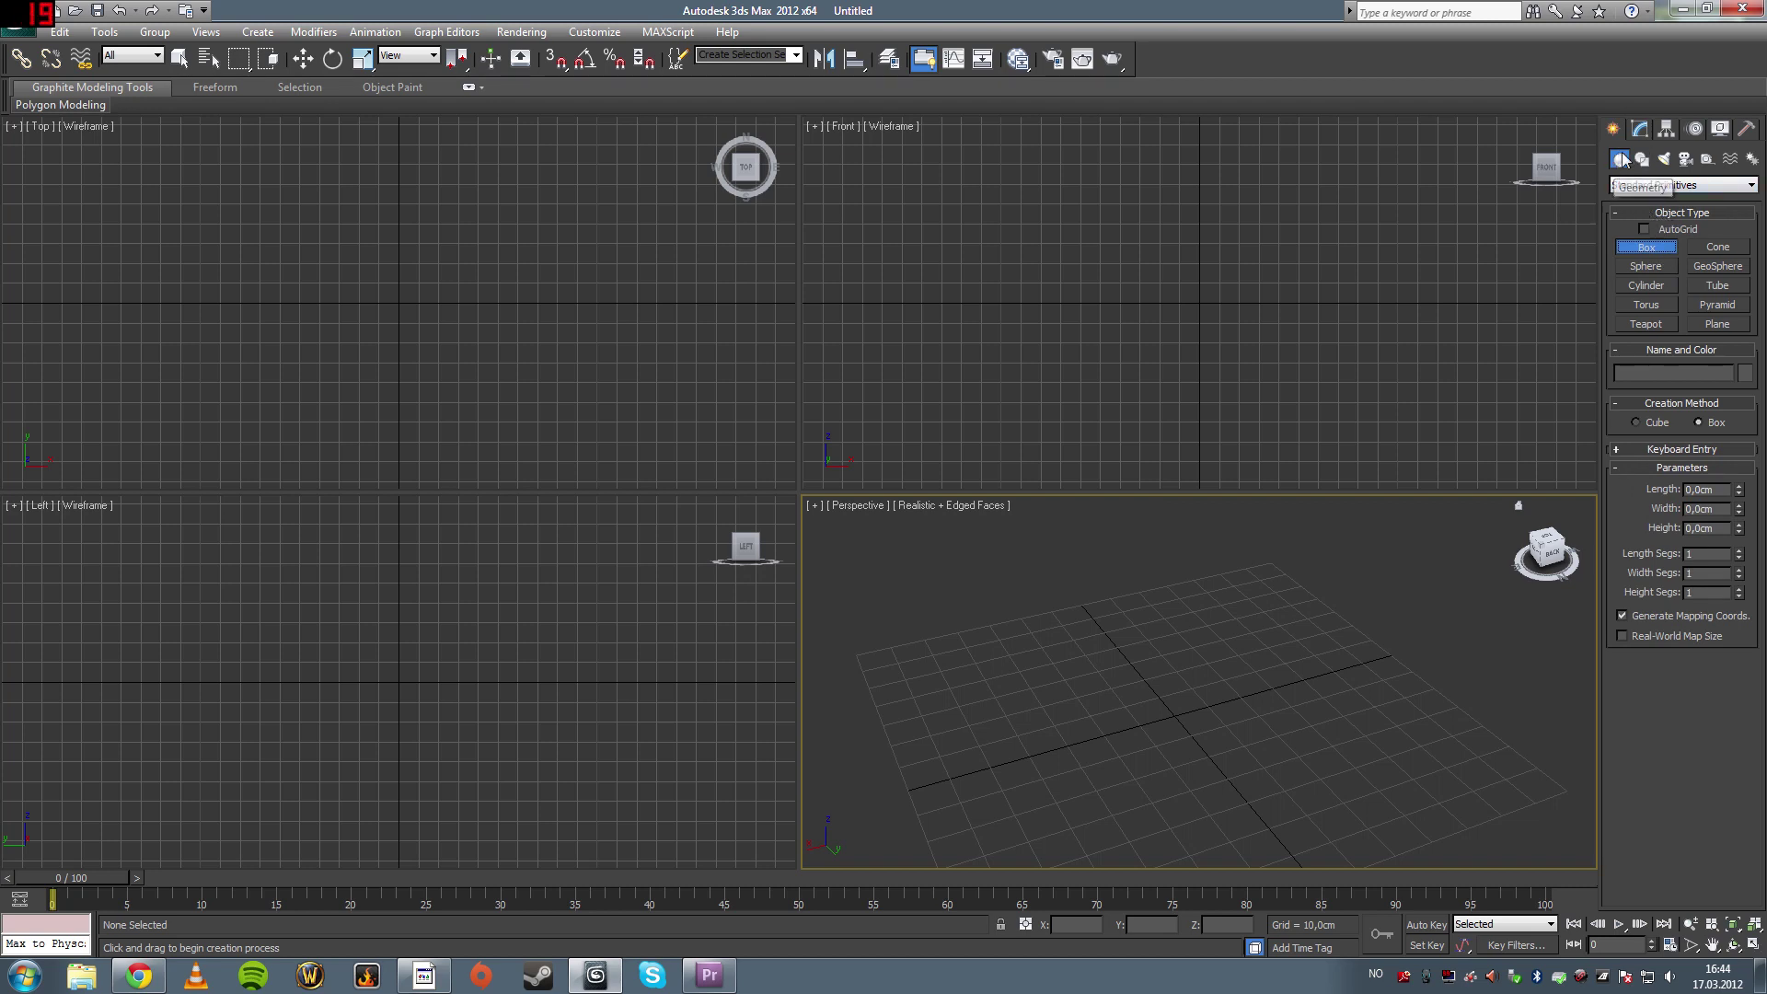
{"action": "left_click_drag", "start_coordinate": [1151, 734], "coordinate": [1226, 821]}
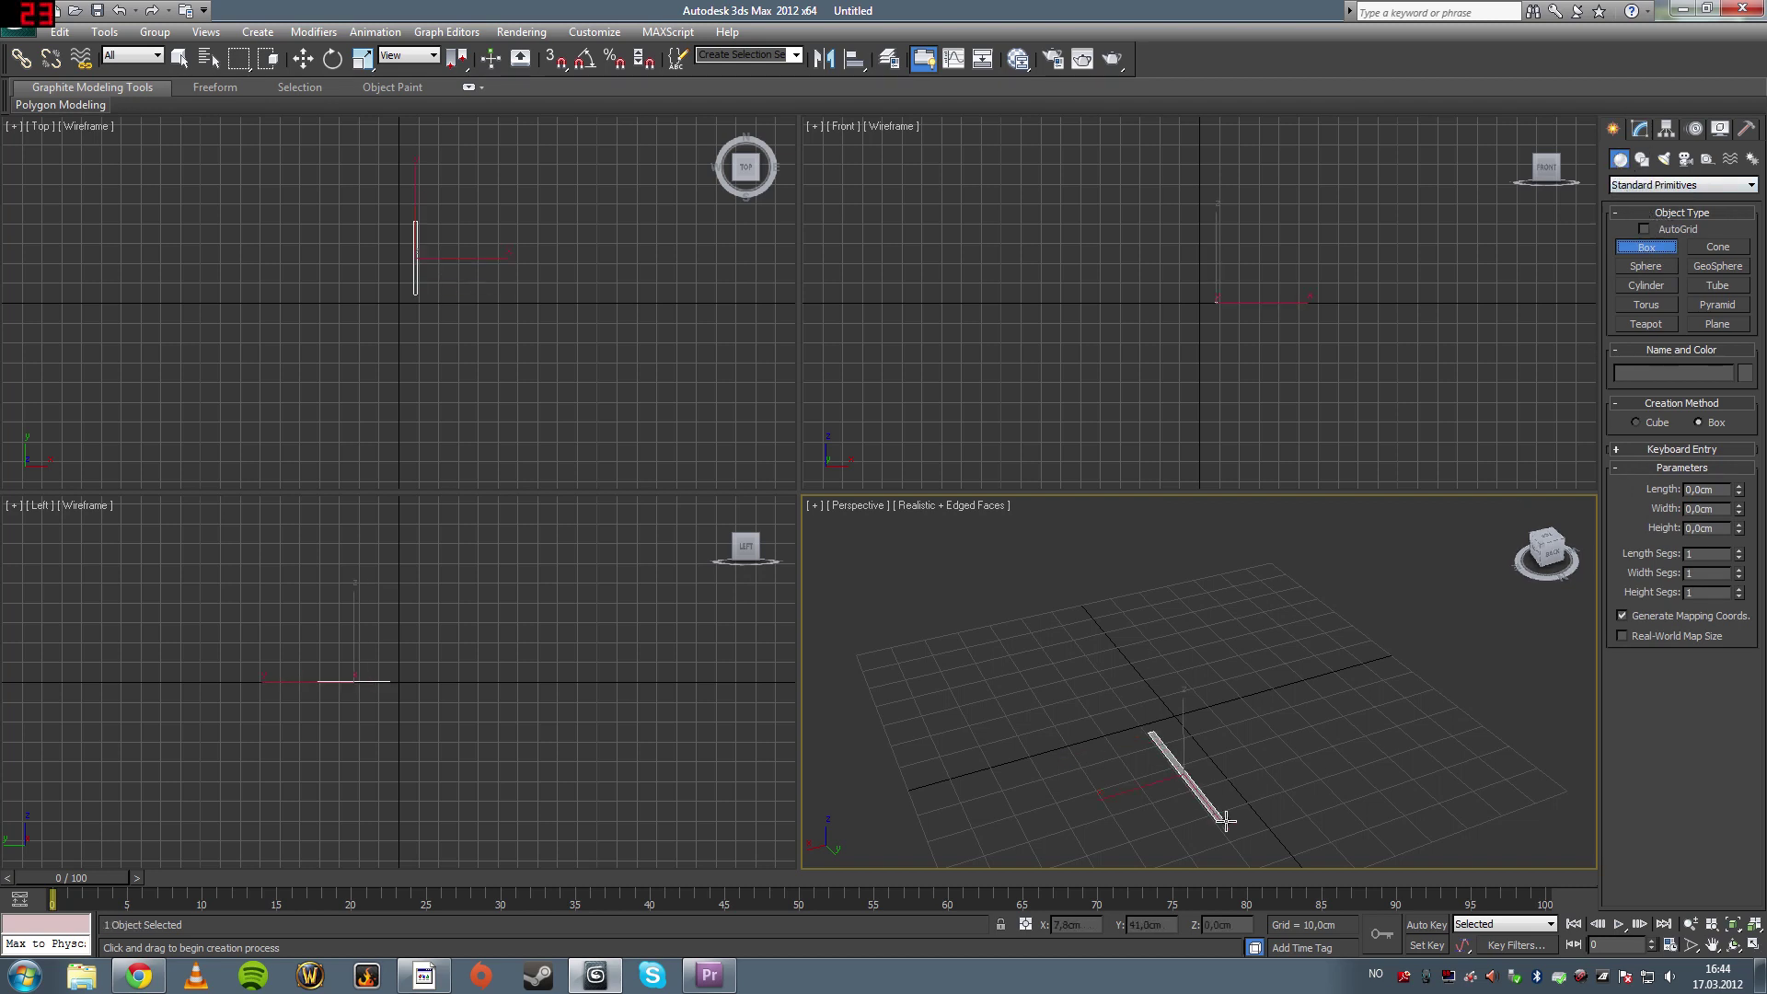
{"action": "left_click", "coordinate": [1317, 707]}
Add a large sphere, a cylinder and a torus around the wall in Perspective
{"action": "left_click", "coordinate": [1646, 266]}
{"action": "left_click_drag", "start_coordinate": [1322, 644], "coordinate": [1464, 640]}
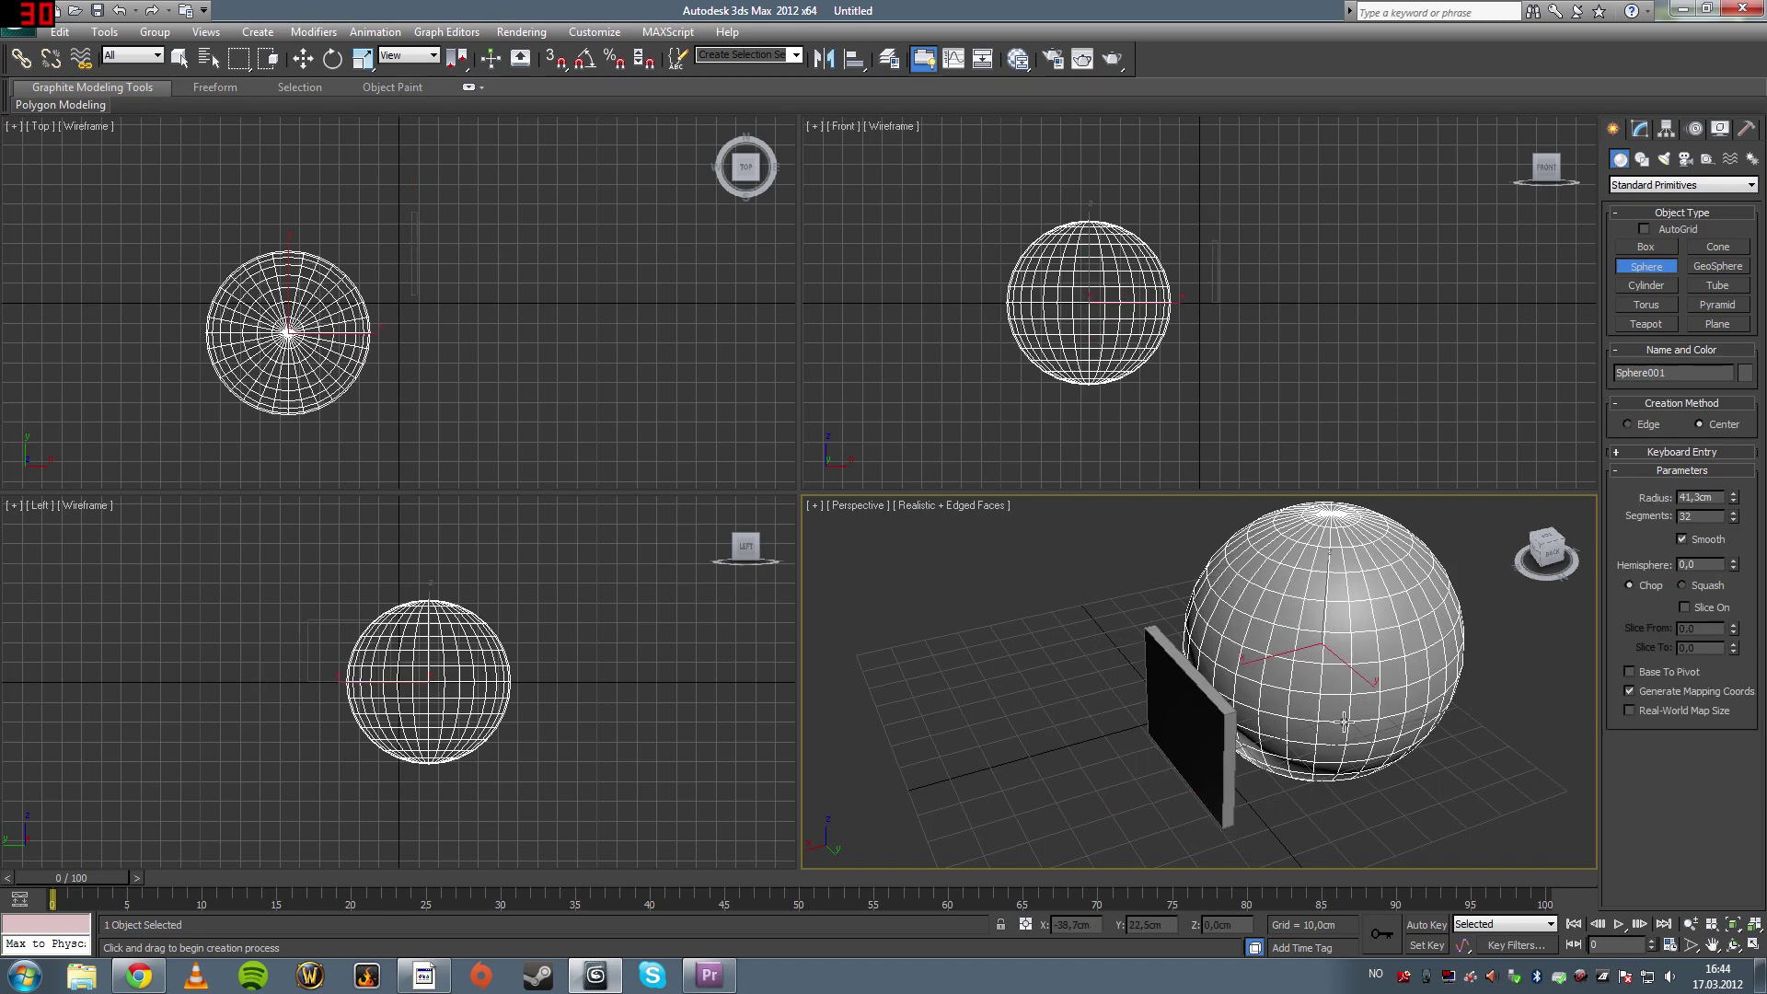
{"action": "left_click", "coordinate": [1647, 286]}
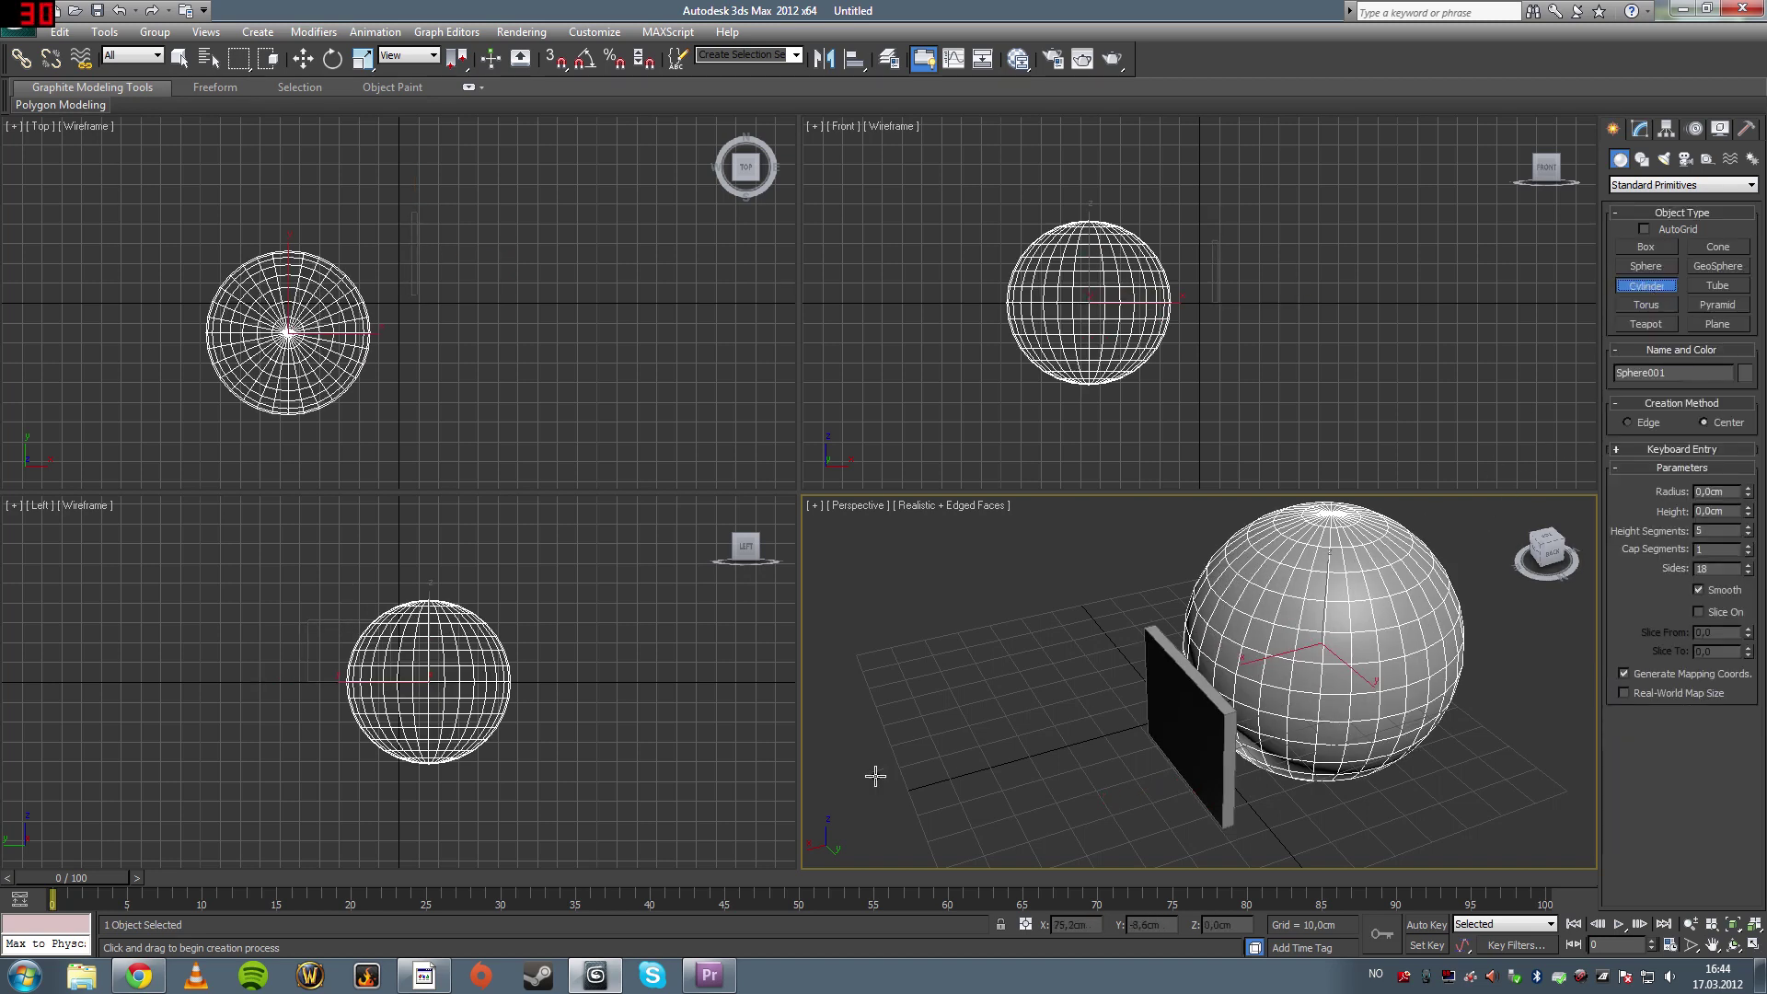
{"action": "left_click_drag", "start_coordinate": [928, 646], "coordinate": [1008, 654]}
{"action": "left_click", "coordinate": [931, 550]}
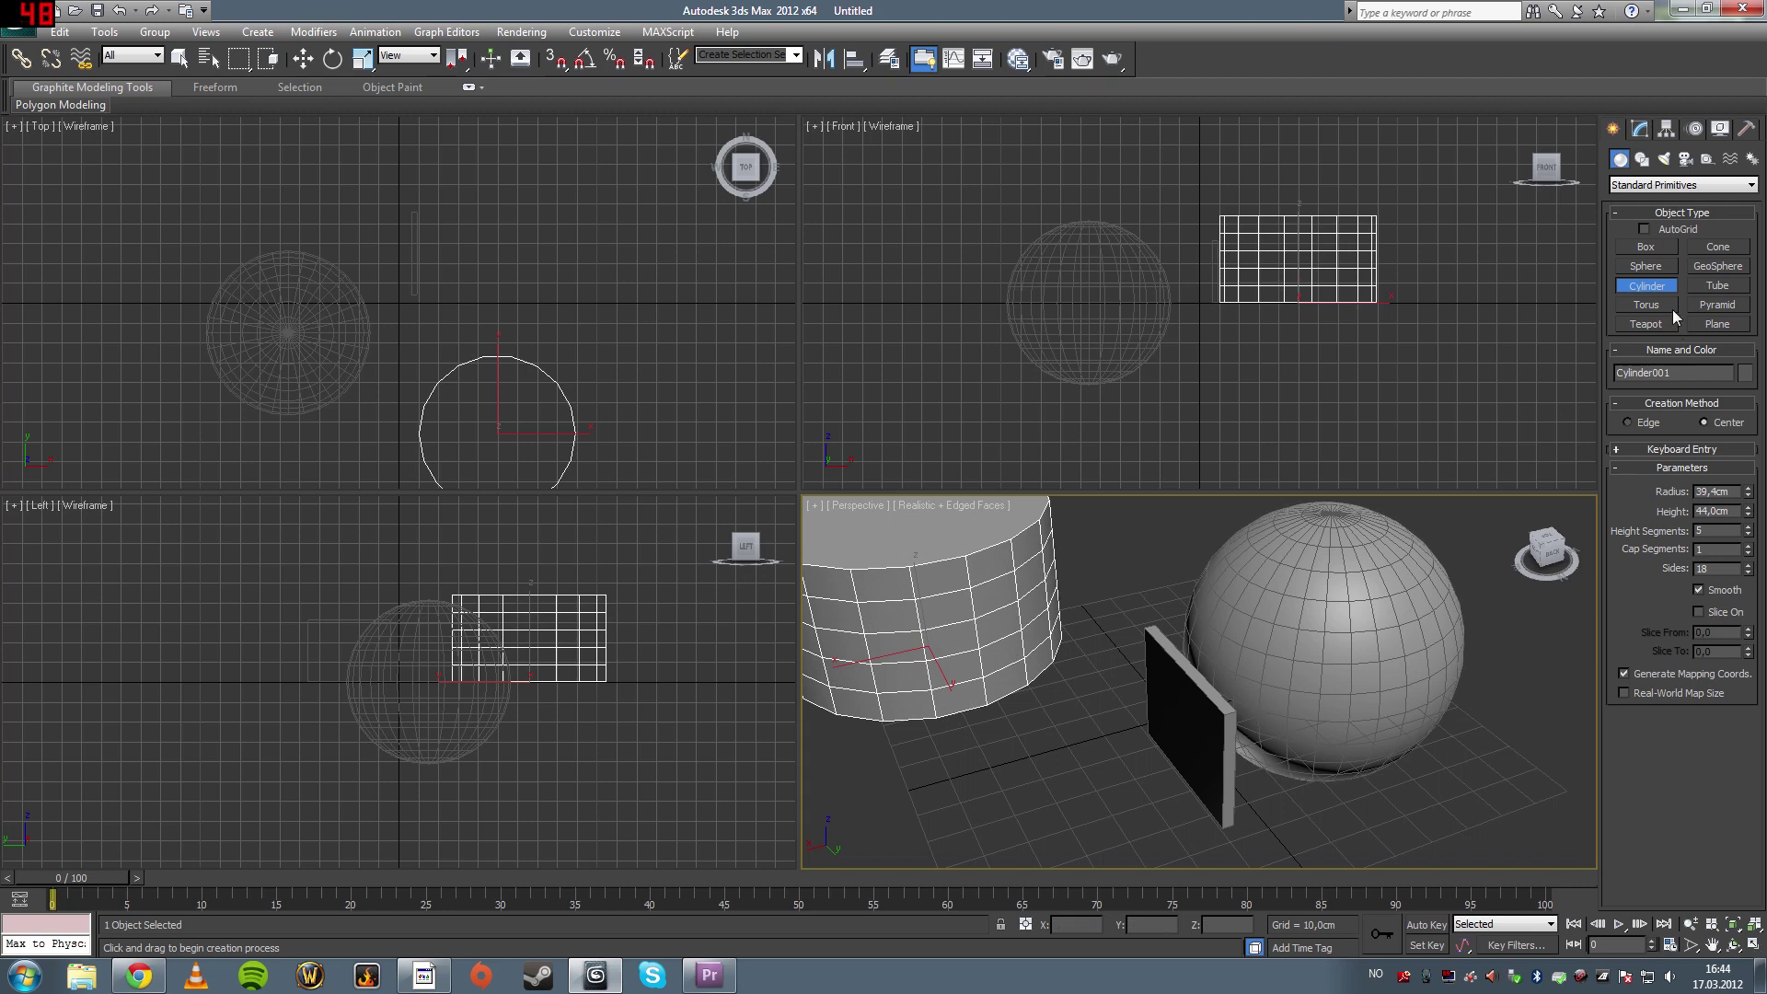
{"action": "left_click", "coordinate": [1647, 305]}
{"action": "left_click_drag", "start_coordinate": [1058, 755], "coordinate": [1079, 852]}
{"action": "left_click", "coordinate": [1072, 833]}
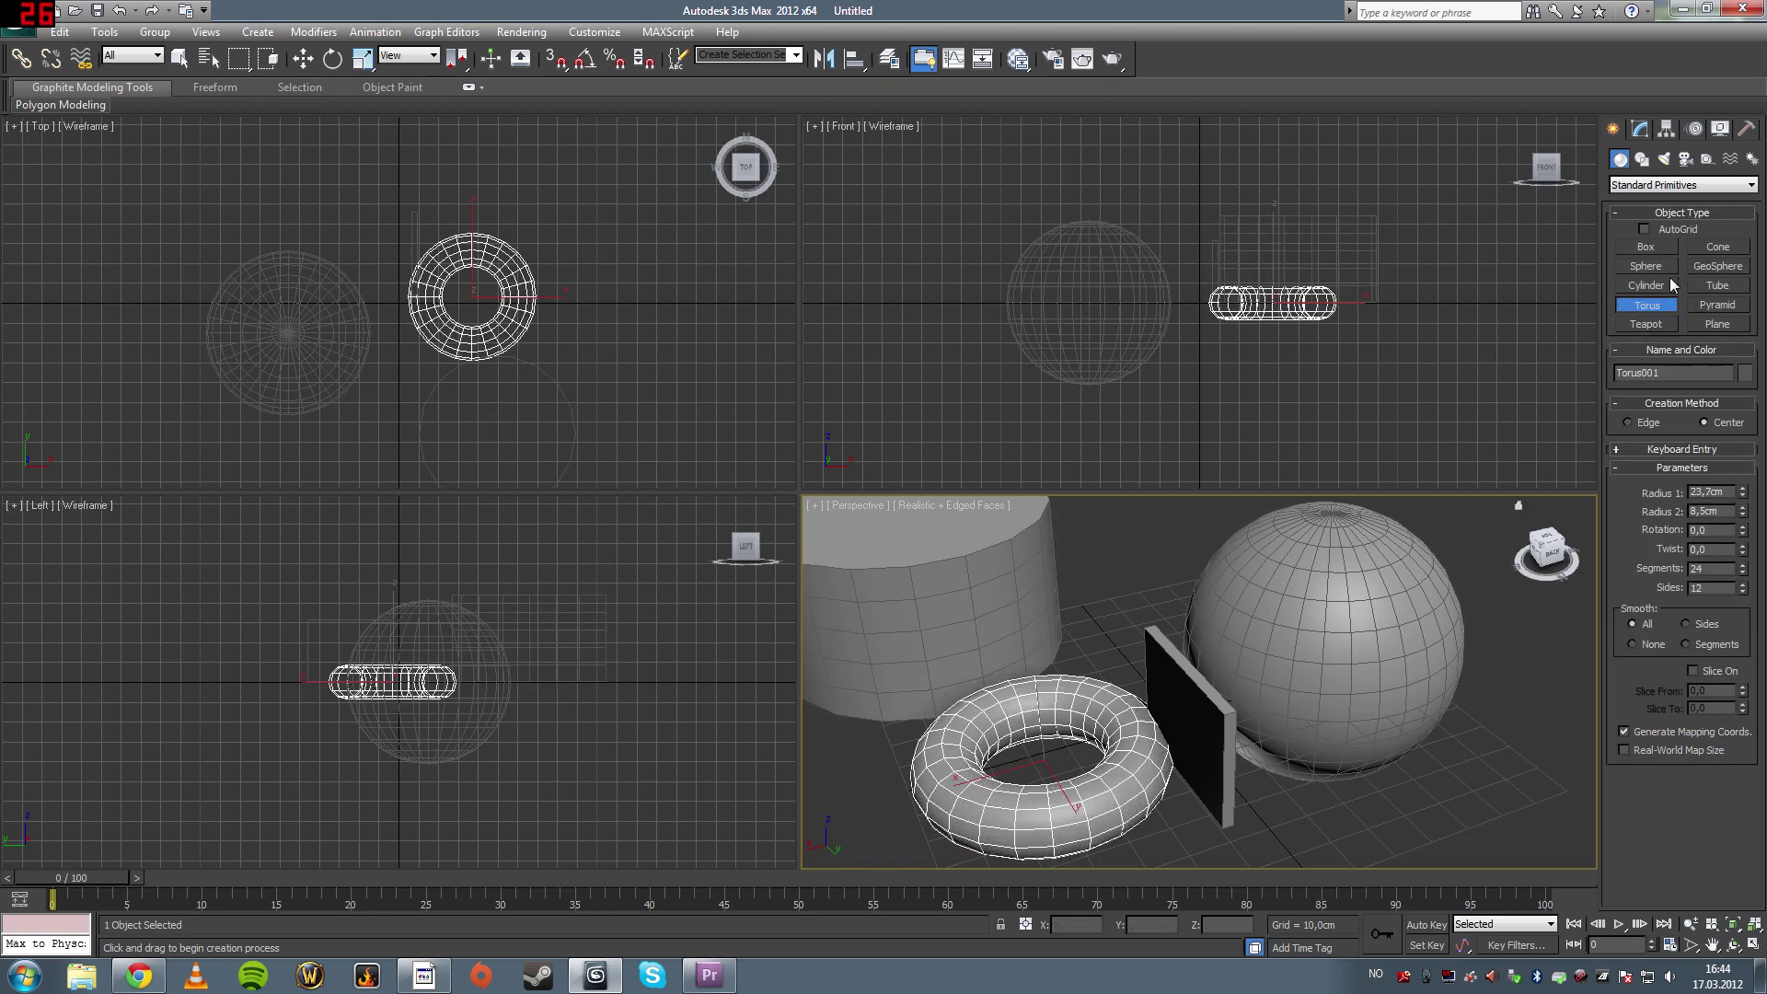
Draw a teapot, delete it, and marquee-select all the remaining objects
{"action": "left_click", "coordinate": [1646, 324]}
{"action": "left_click_drag", "start_coordinate": [1468, 796], "coordinate": [1491, 847]}
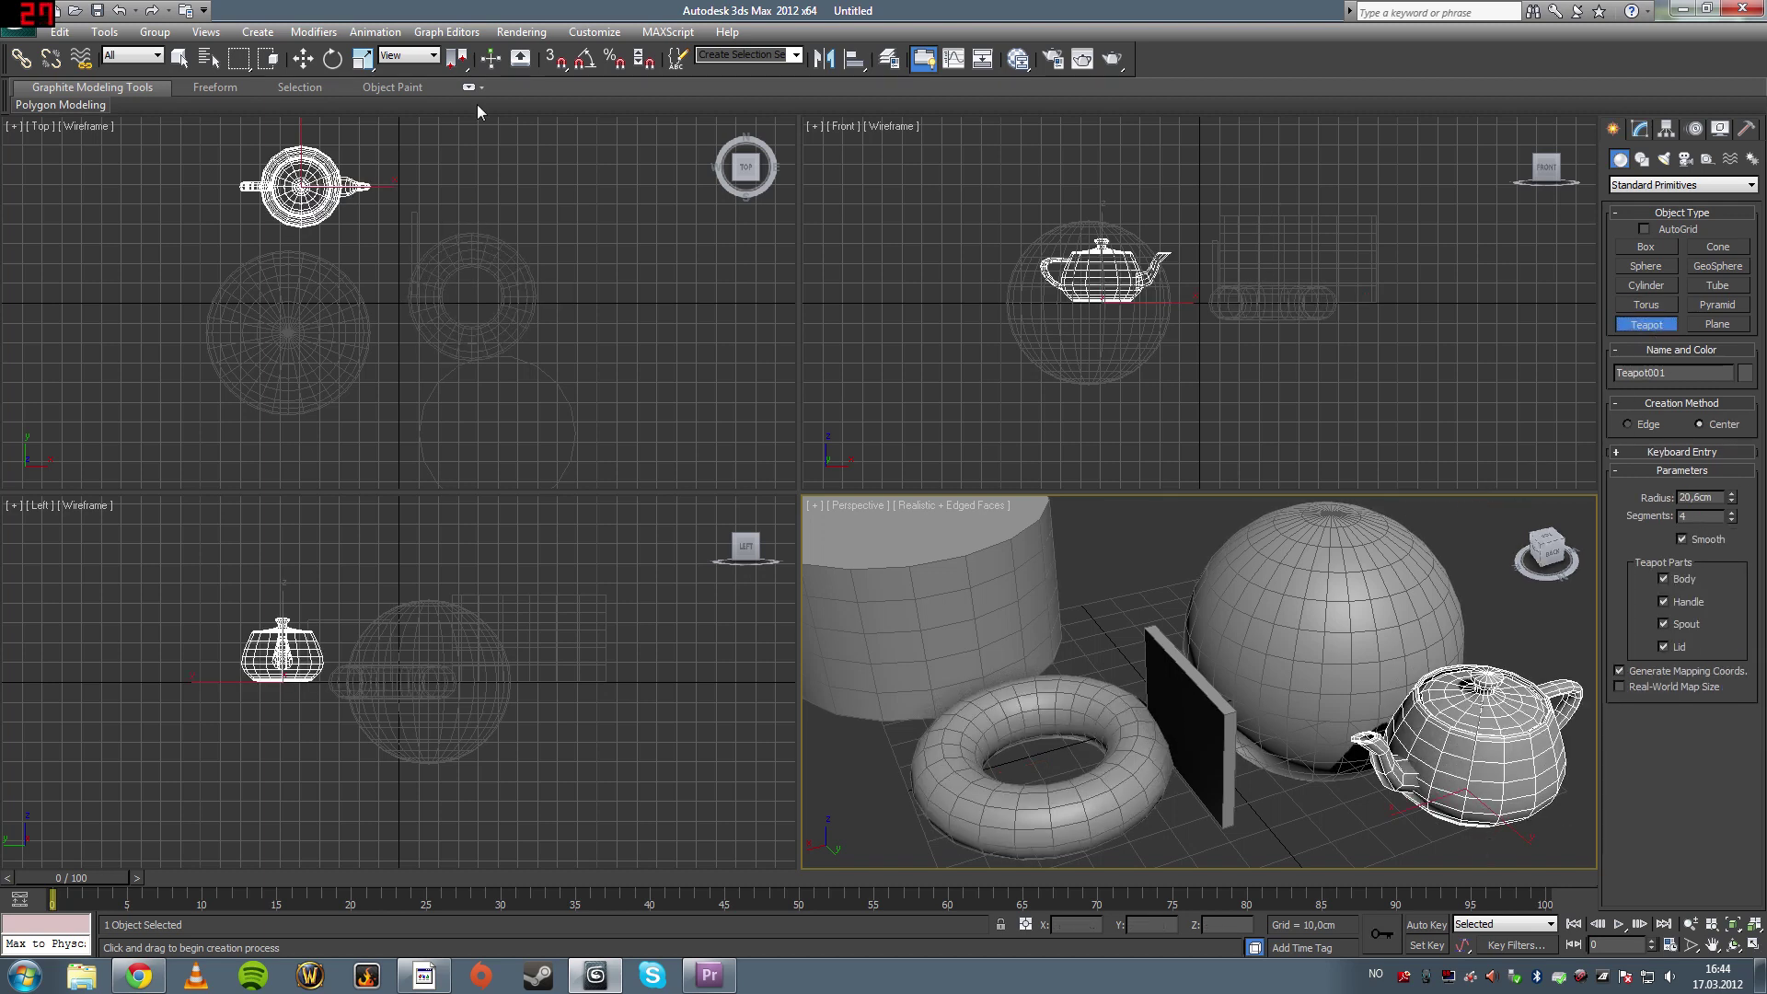
{"action": "key", "text": "Delete"}
{"action": "left_click", "coordinate": [180, 58]}
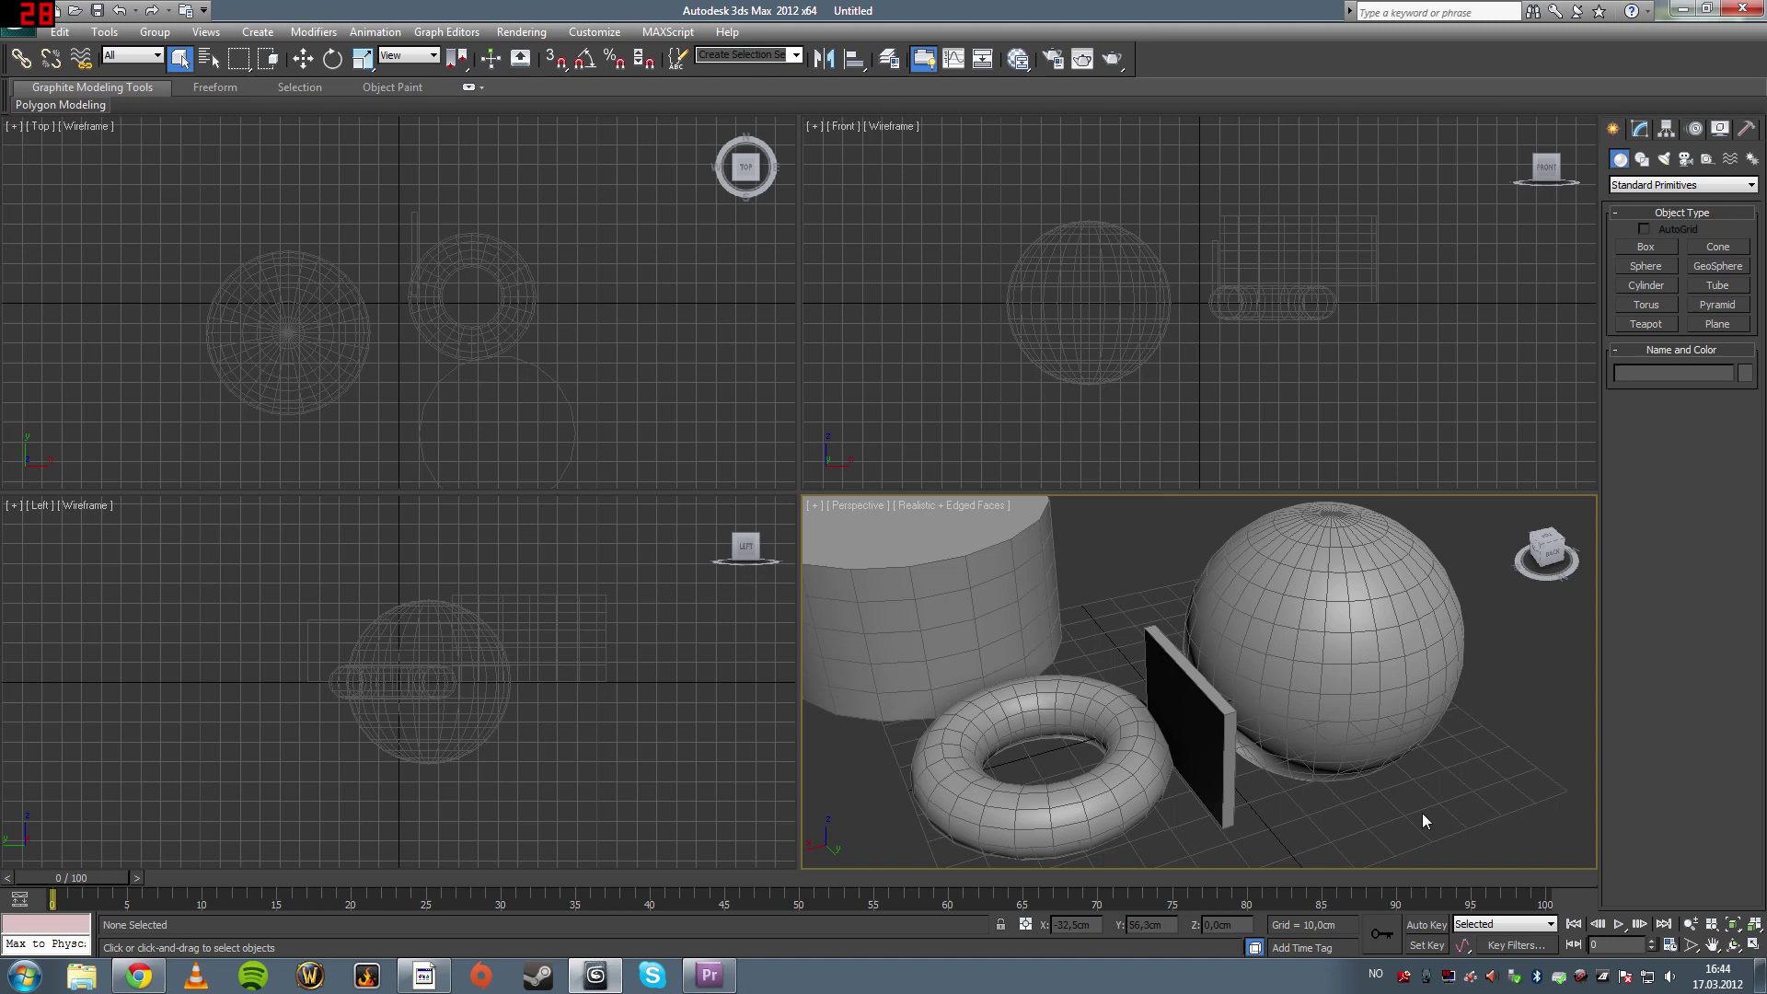
{"action": "left_click_drag", "start_coordinate": [1156, 808], "coordinate": [950, 651]}
Delete all selected objects, then draw a new 47.5 × 39.6 × 52.8 cm box in Perspective
{"action": "key", "text": "Delete"}
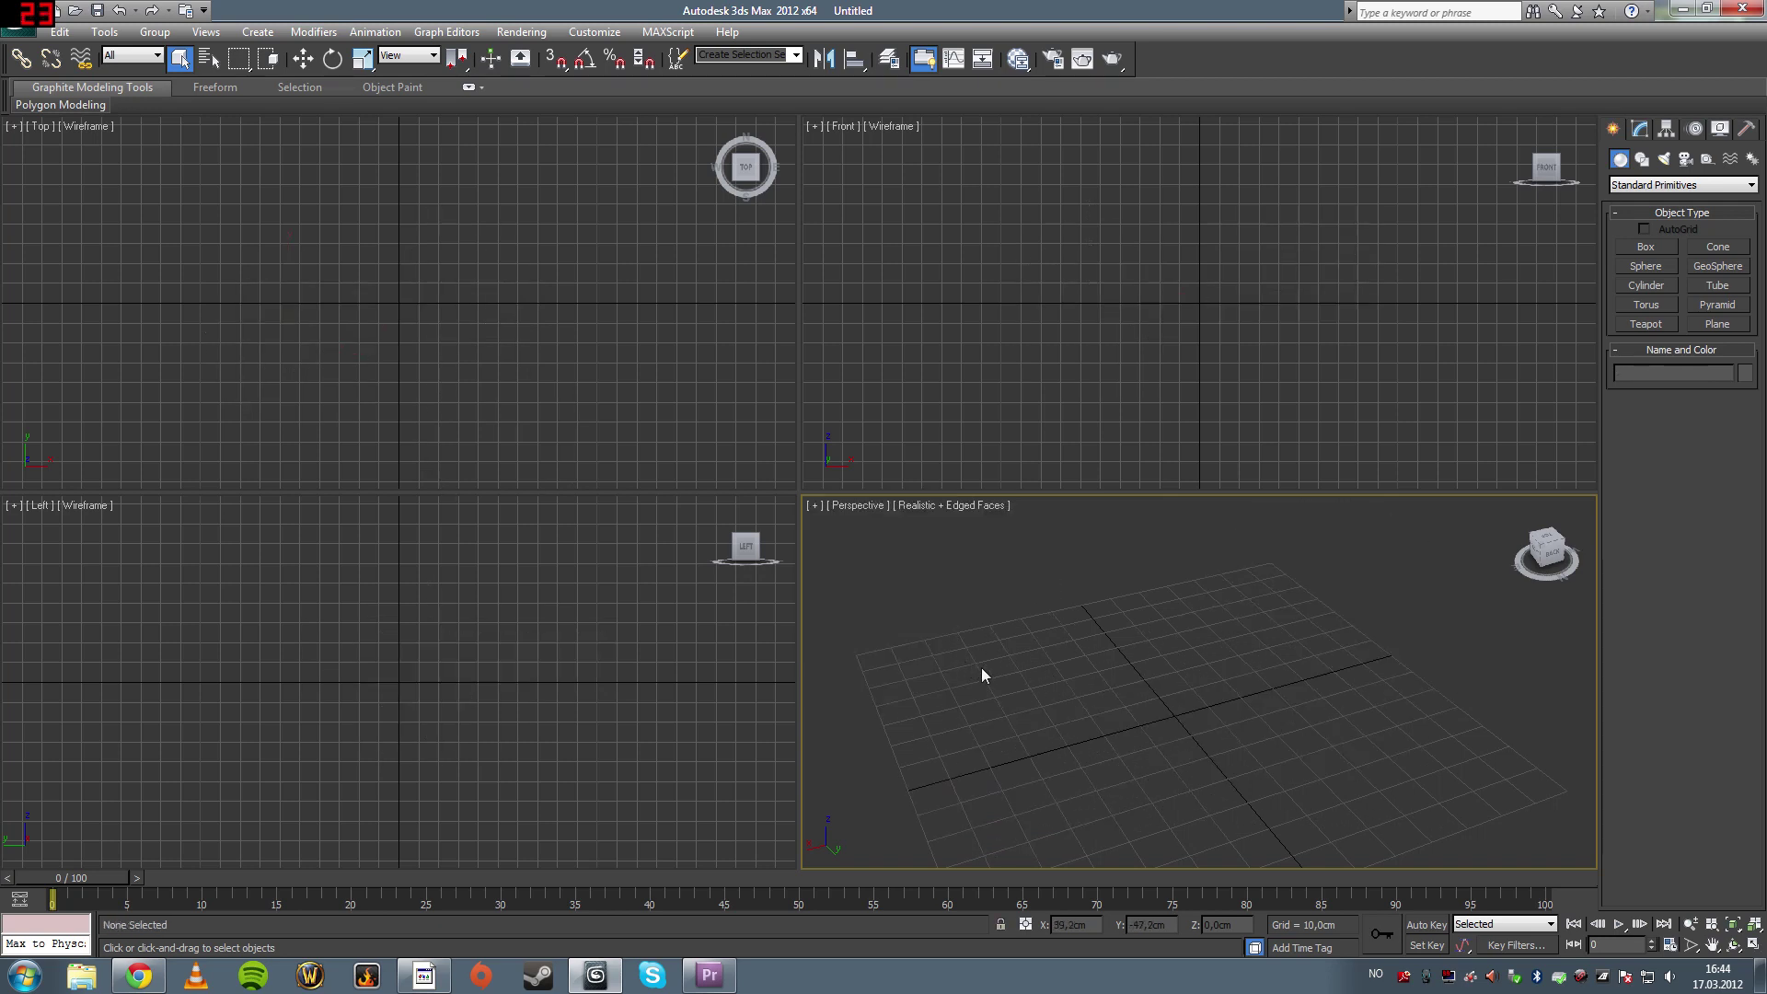
{"action": "middle_click_drag", "start_coordinate": [1026, 679], "coordinate": [1089, 734], "text": "alt"}
{"action": "left_click", "coordinate": [1644, 249]}
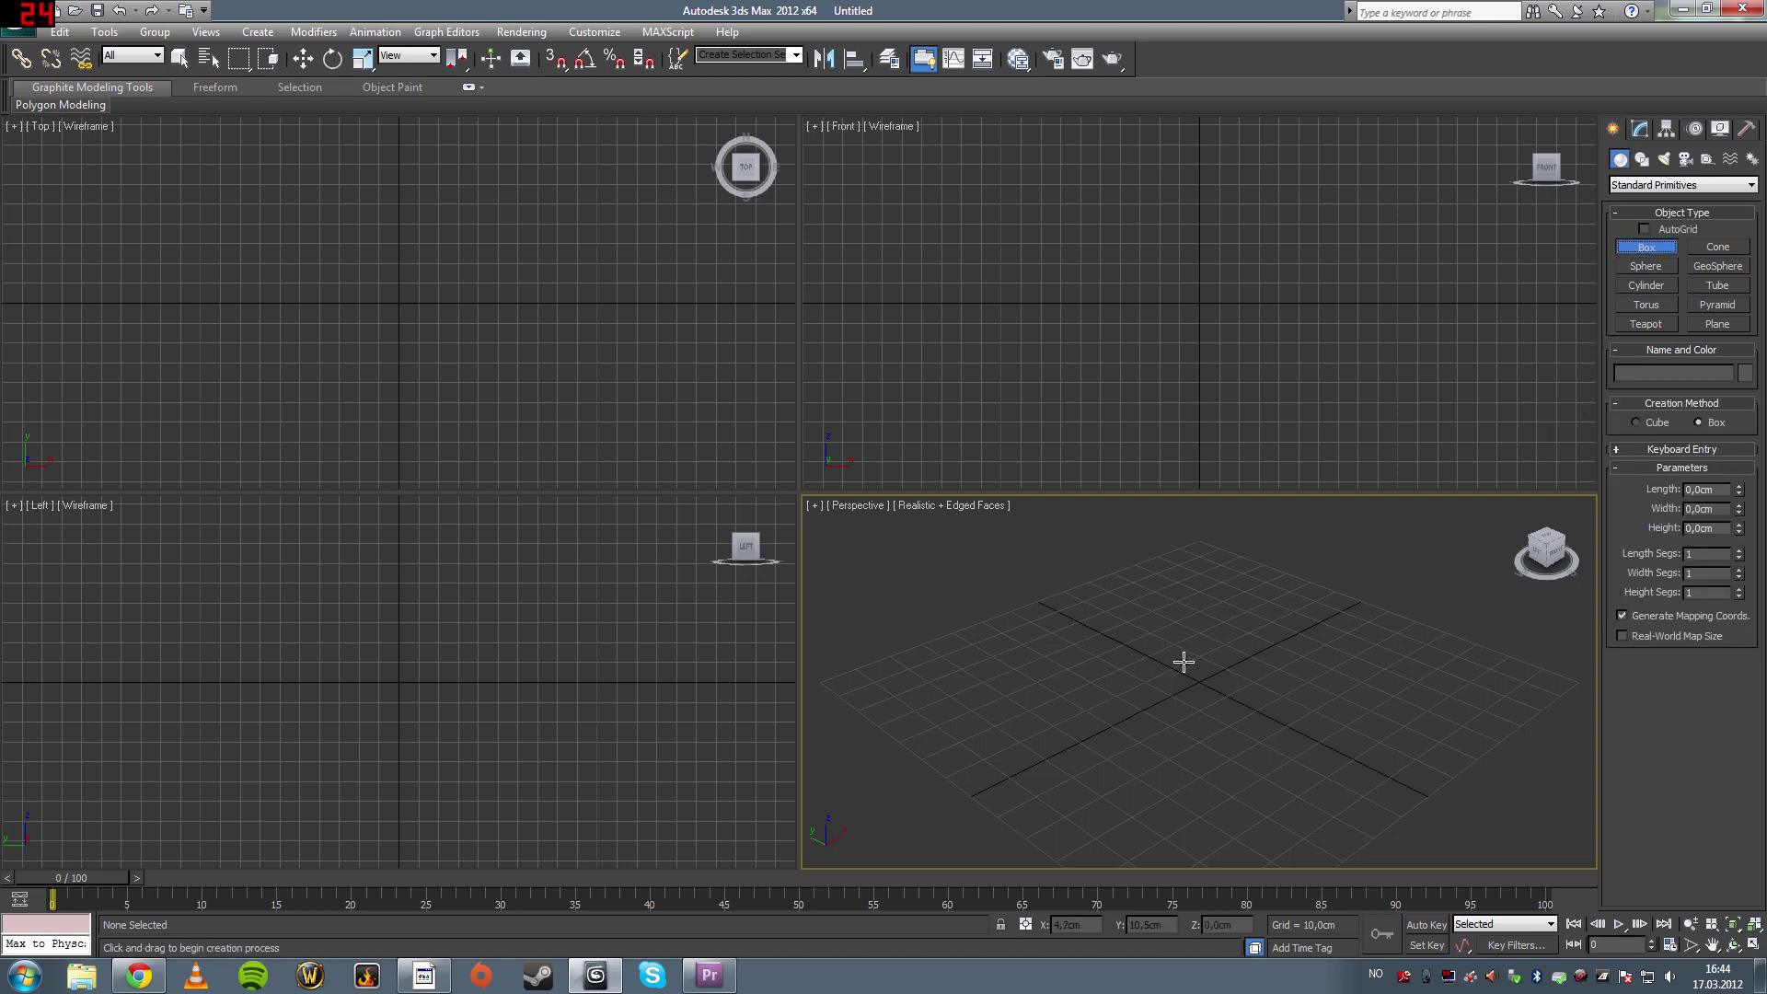
{"action": "mouse_move", "coordinate": [1184, 659]}
{"action": "left_mouse_down"}
{"action": "mouse_move", "coordinate": [1230, 738]}
{"action": "mouse_move", "coordinate": [1187, 769]}
{"action": "mouse_move", "coordinate": [1206, 797]}
{"action": "left_mouse_up"}
{"action": "left_click", "coordinate": [1193, 605]}
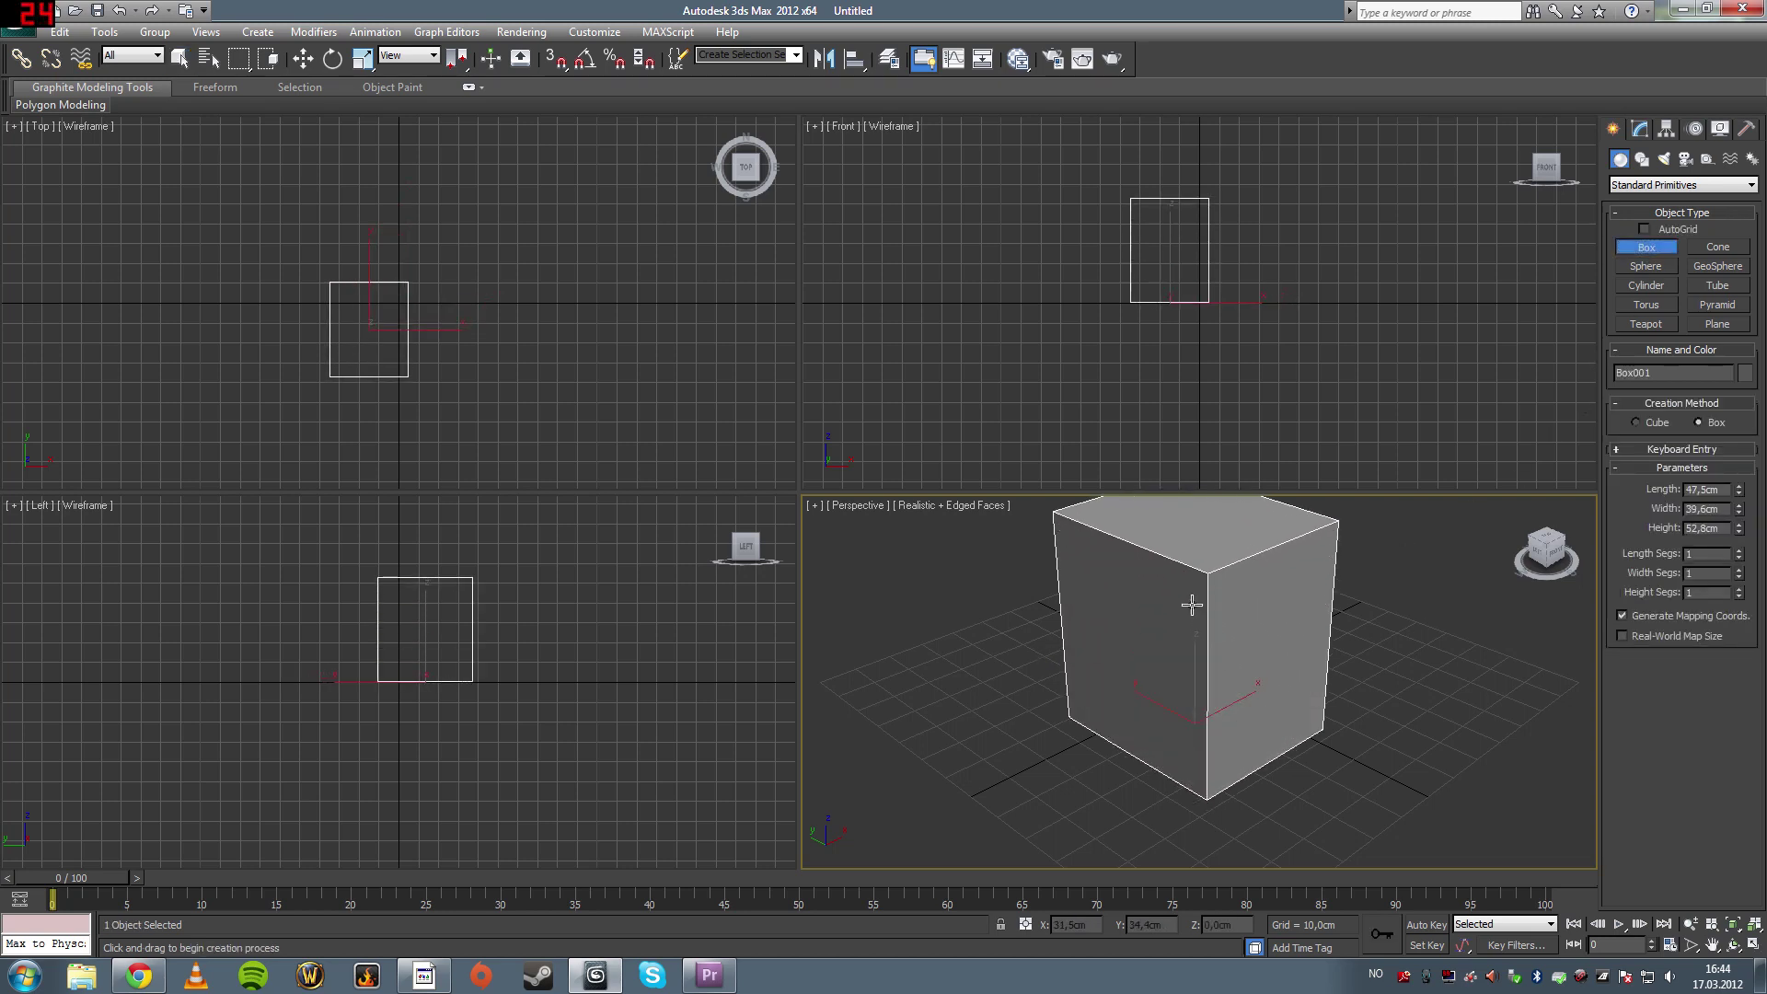
{"action": "left_click", "coordinate": [181, 59]}
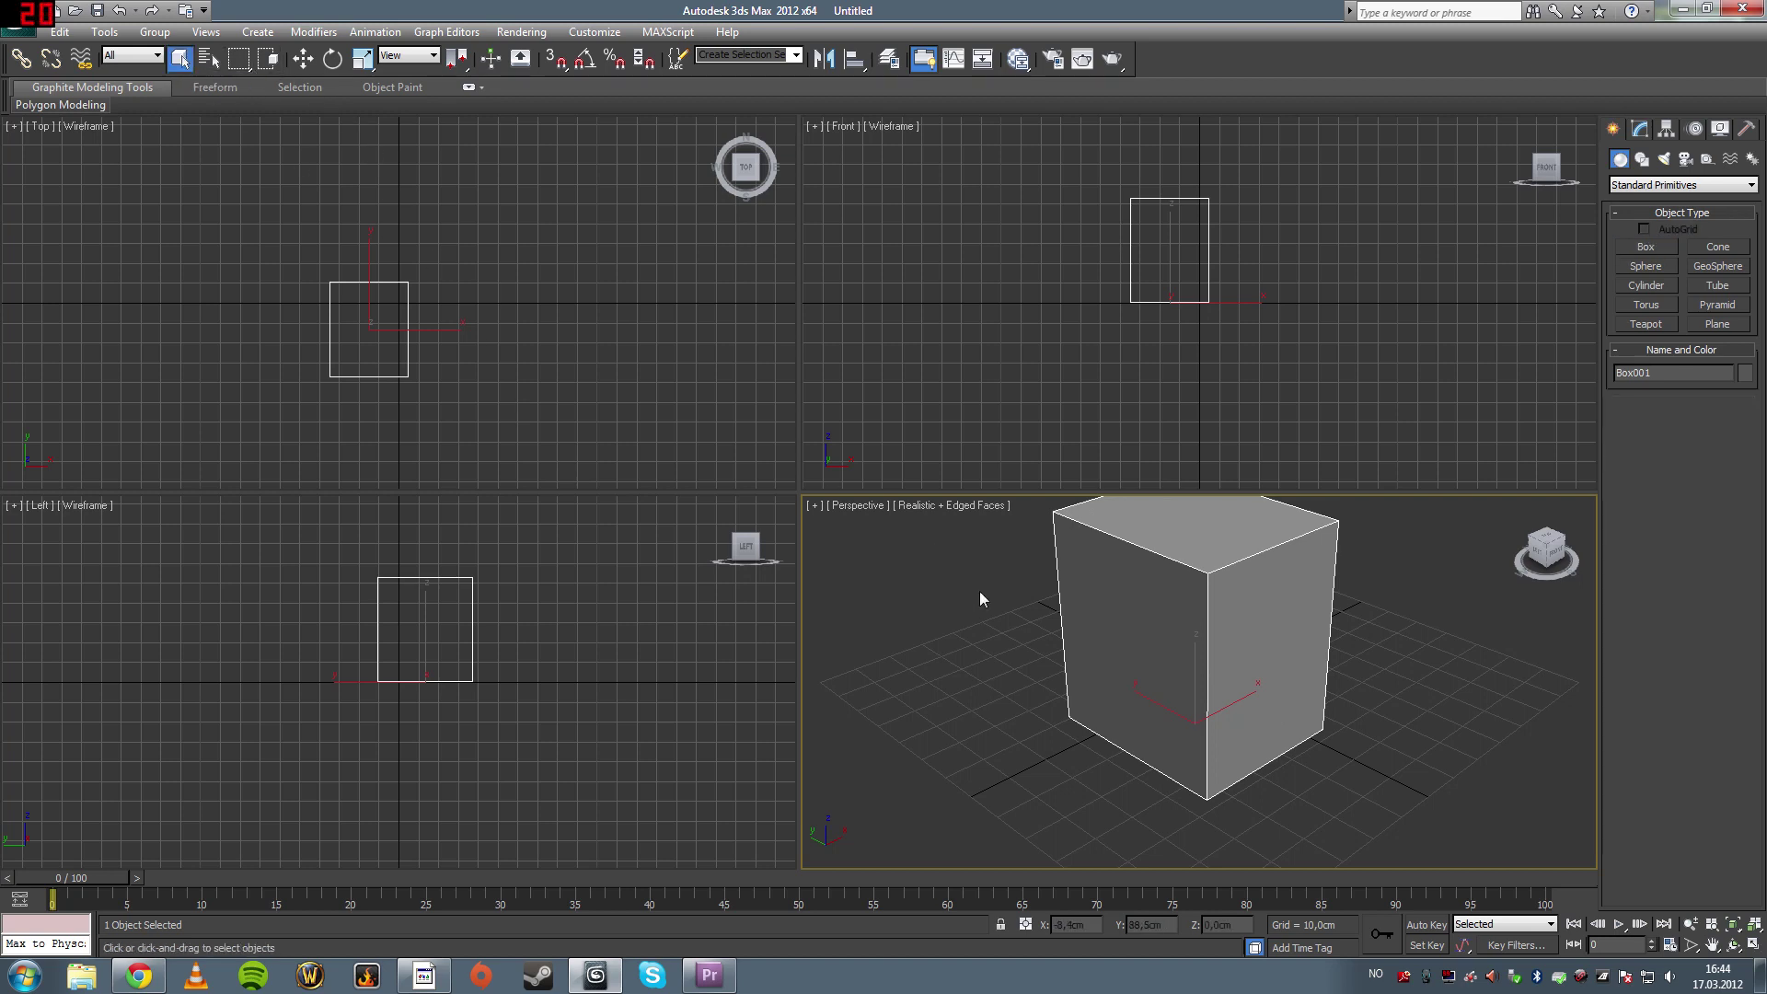
Drag Box001 along its X-axis arrow with Select and Move, then select the X coordinate field
{"action": "left_click", "coordinate": [304, 59]}
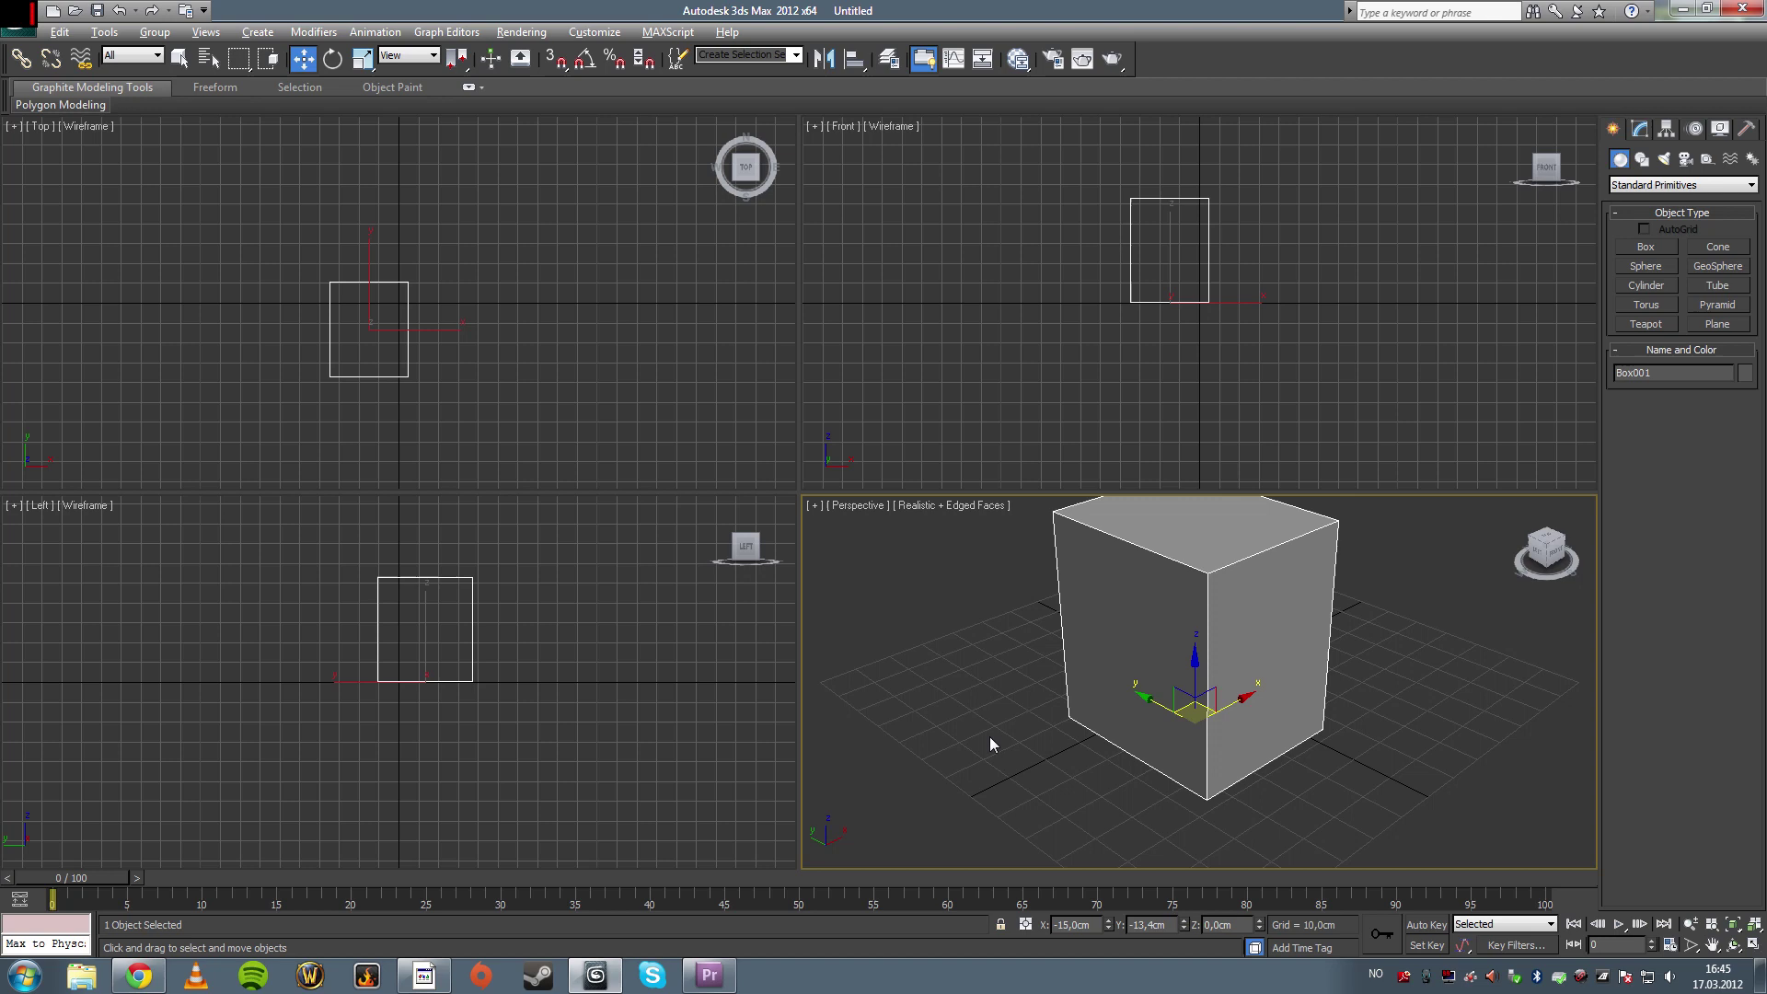
{"action": "middle_click_drag", "start_coordinate": [990, 737], "coordinate": [1274, 748], "text": "alt"}
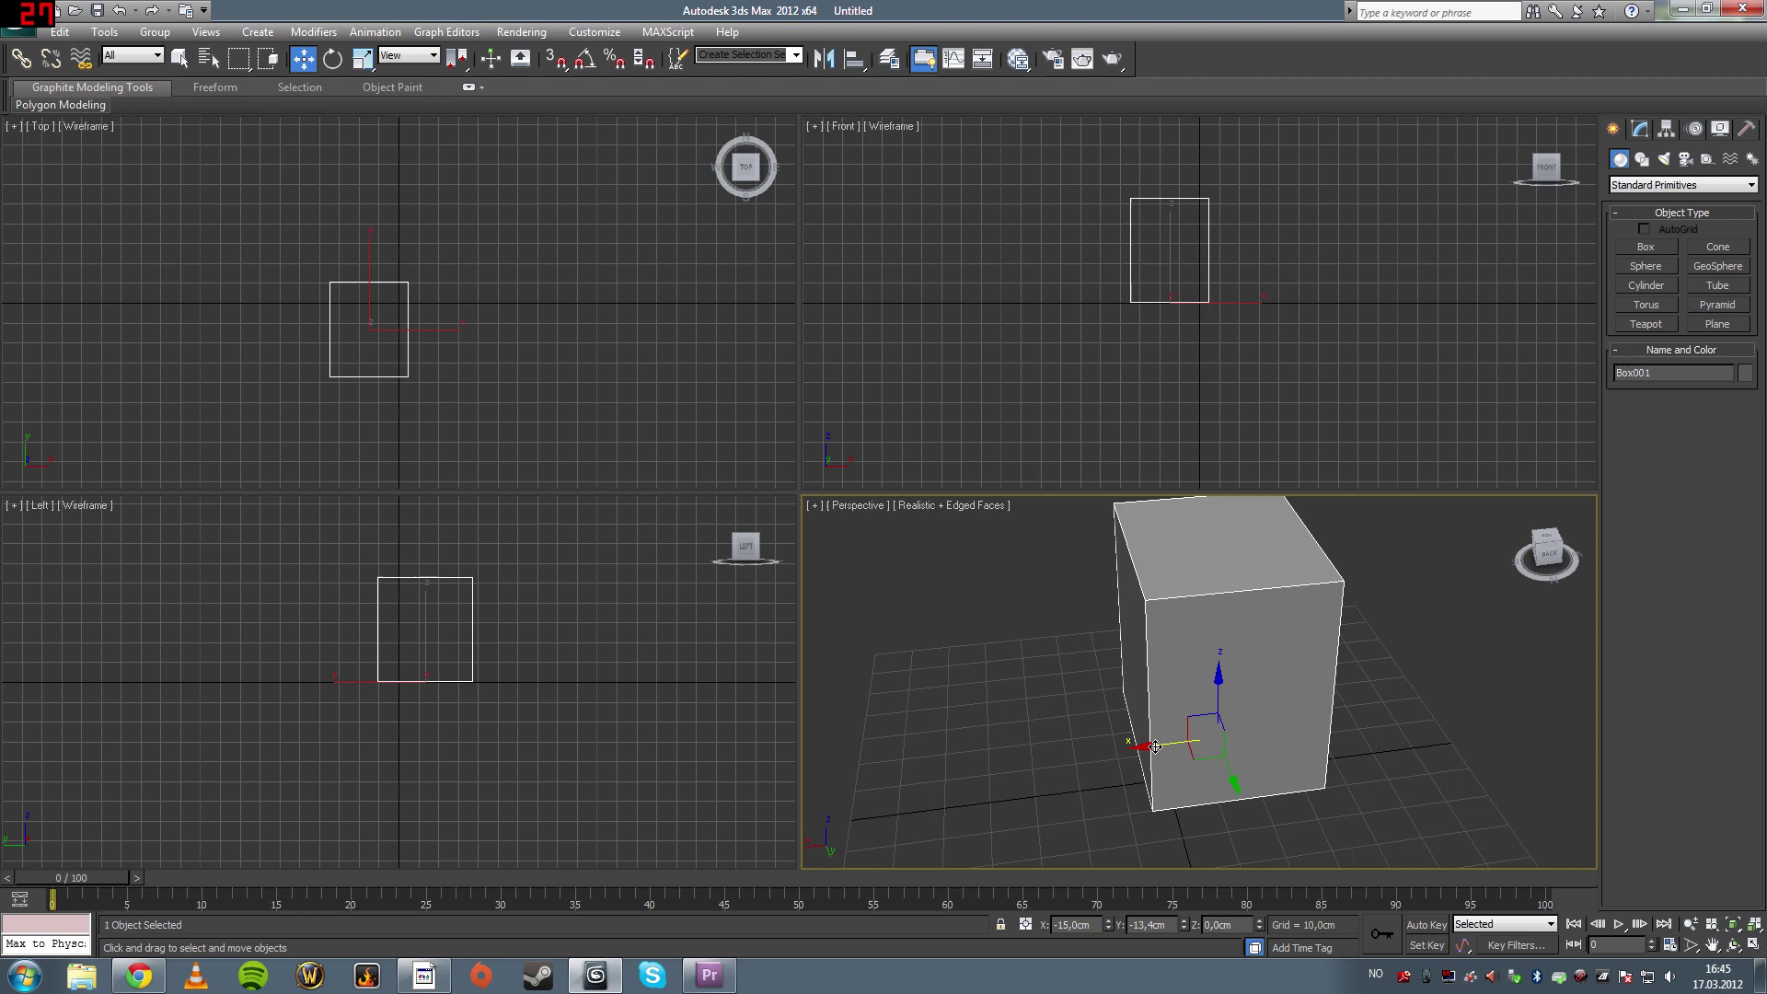
{"action": "left_click_drag", "start_coordinate": [1155, 746], "coordinate": [1063, 793]}
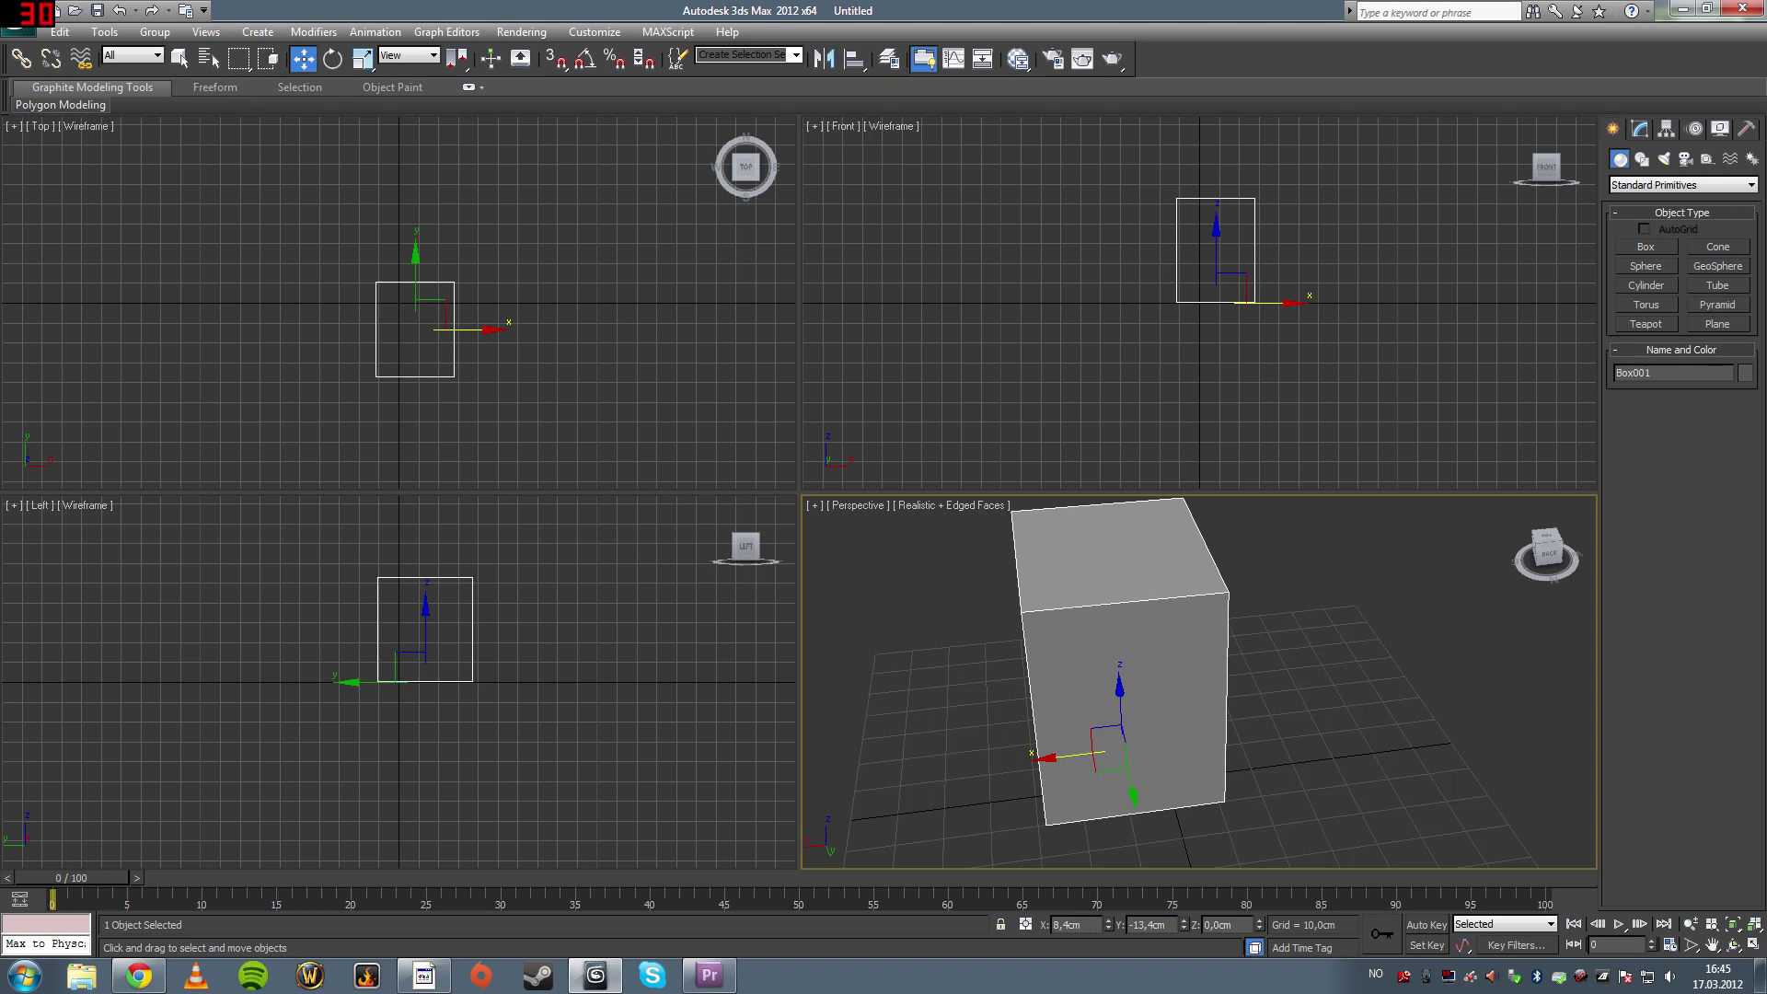
{"action": "double_click", "coordinate": [1064, 925]}
{"action": "left_click", "coordinate": [1079, 925]}
Enter 0 in both the X and Y coordinate fields of the status bar
{"action": "key", "text": "ctrl+a"}
{"action": "type", "text": "0"}
{"action": "key", "text": "Return"}
{"action": "key", "text": "Tab"}
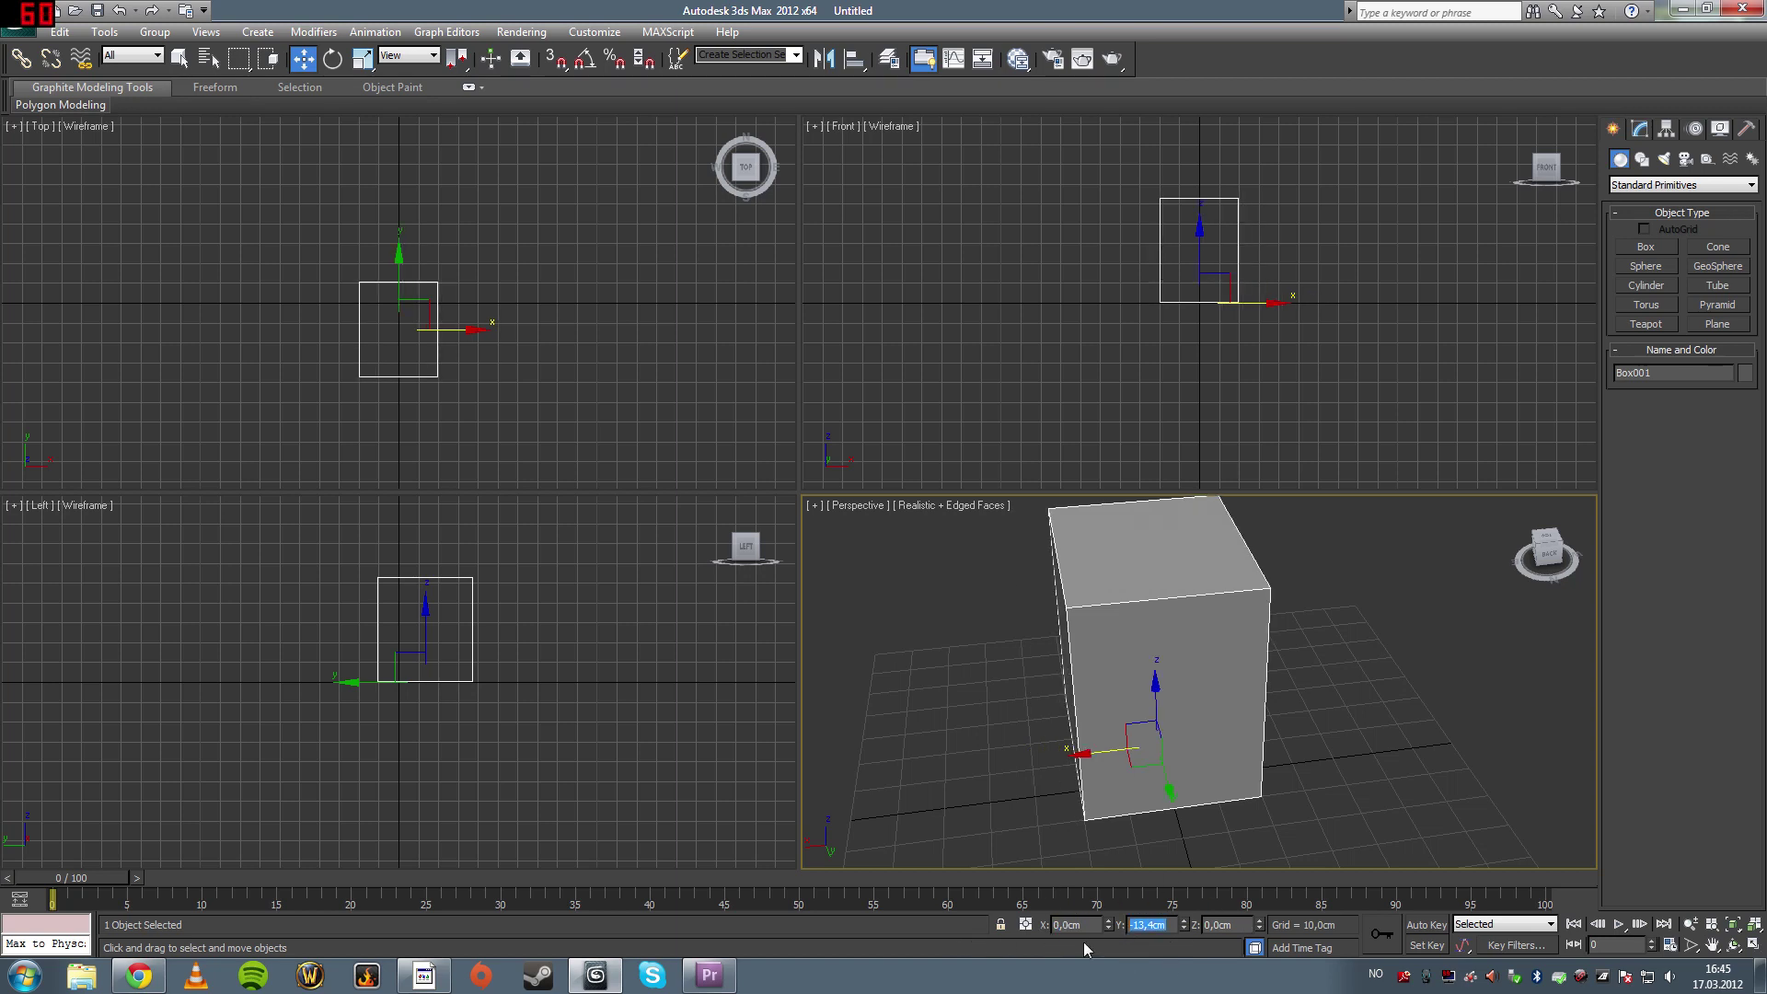
{"action": "type", "text": "0"}
{"action": "key", "text": "Return"}
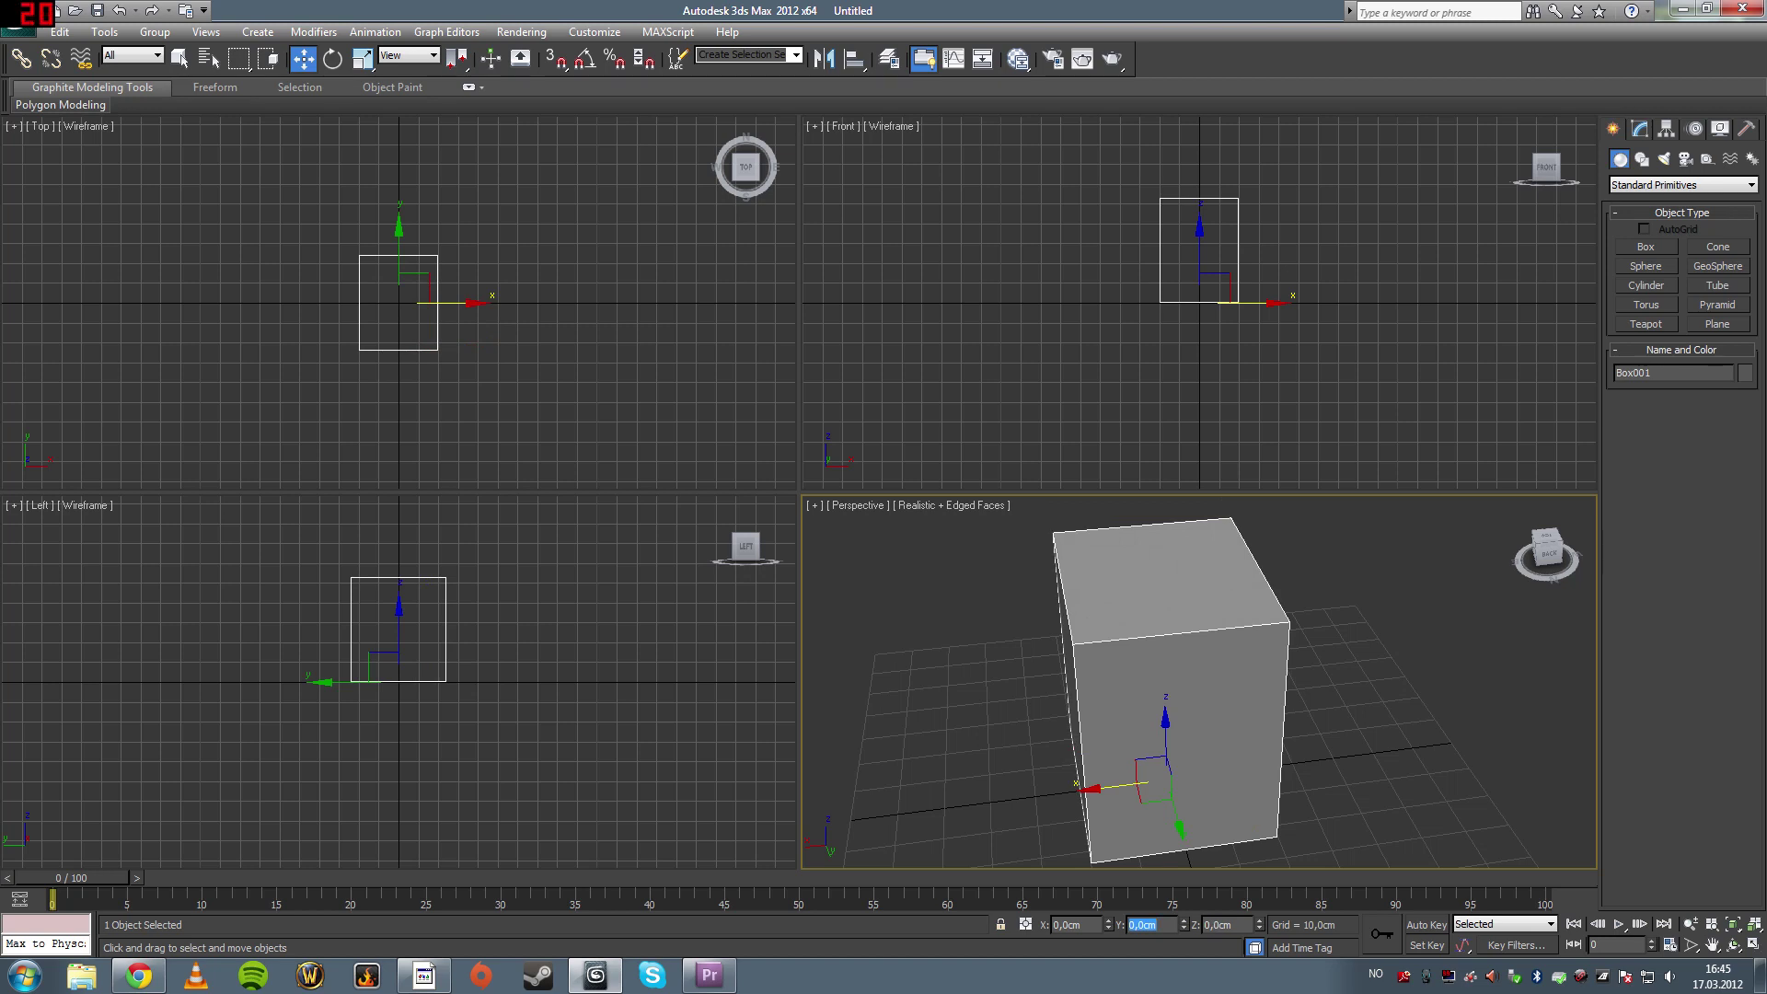
Reselect the box, orbit Perspective to show its top, and test a small move
{"action": "left_click", "coordinate": [829, 682]}
{"action": "left_click", "coordinate": [1258, 827]}
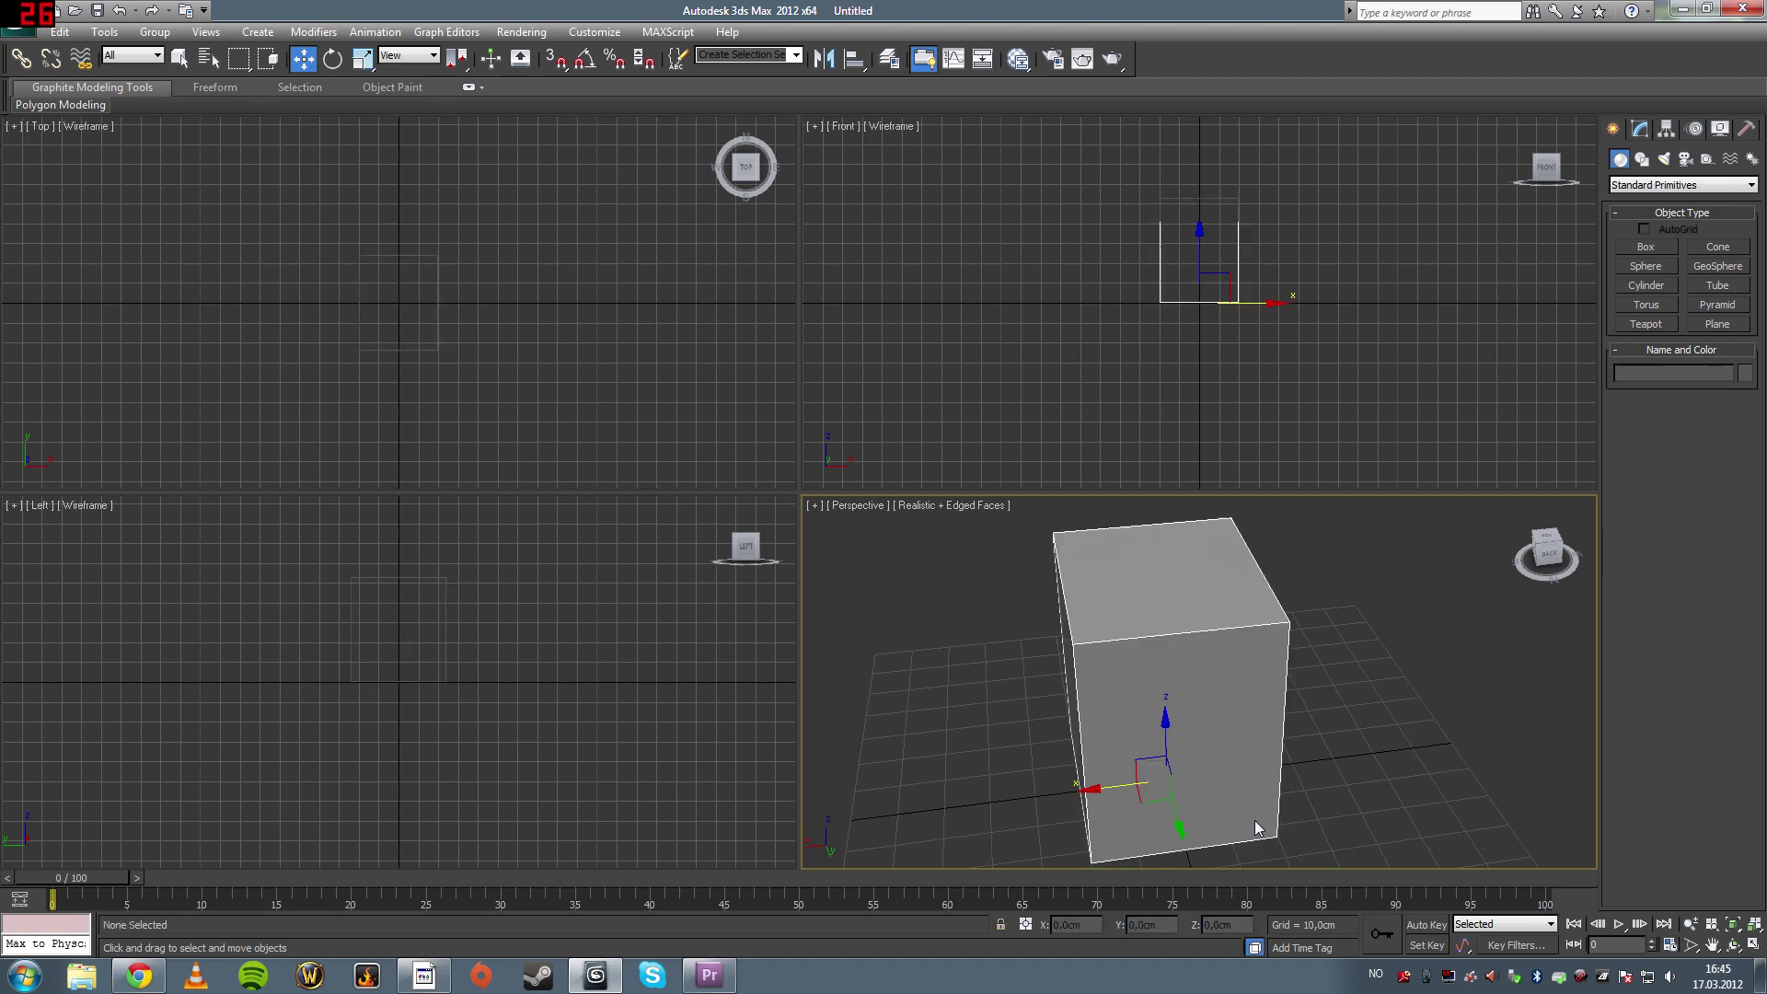
{"action": "left_click", "coordinate": [1733, 946]}
{"action": "left_click_drag", "start_coordinate": [1155, 697], "coordinate": [1143, 738]}
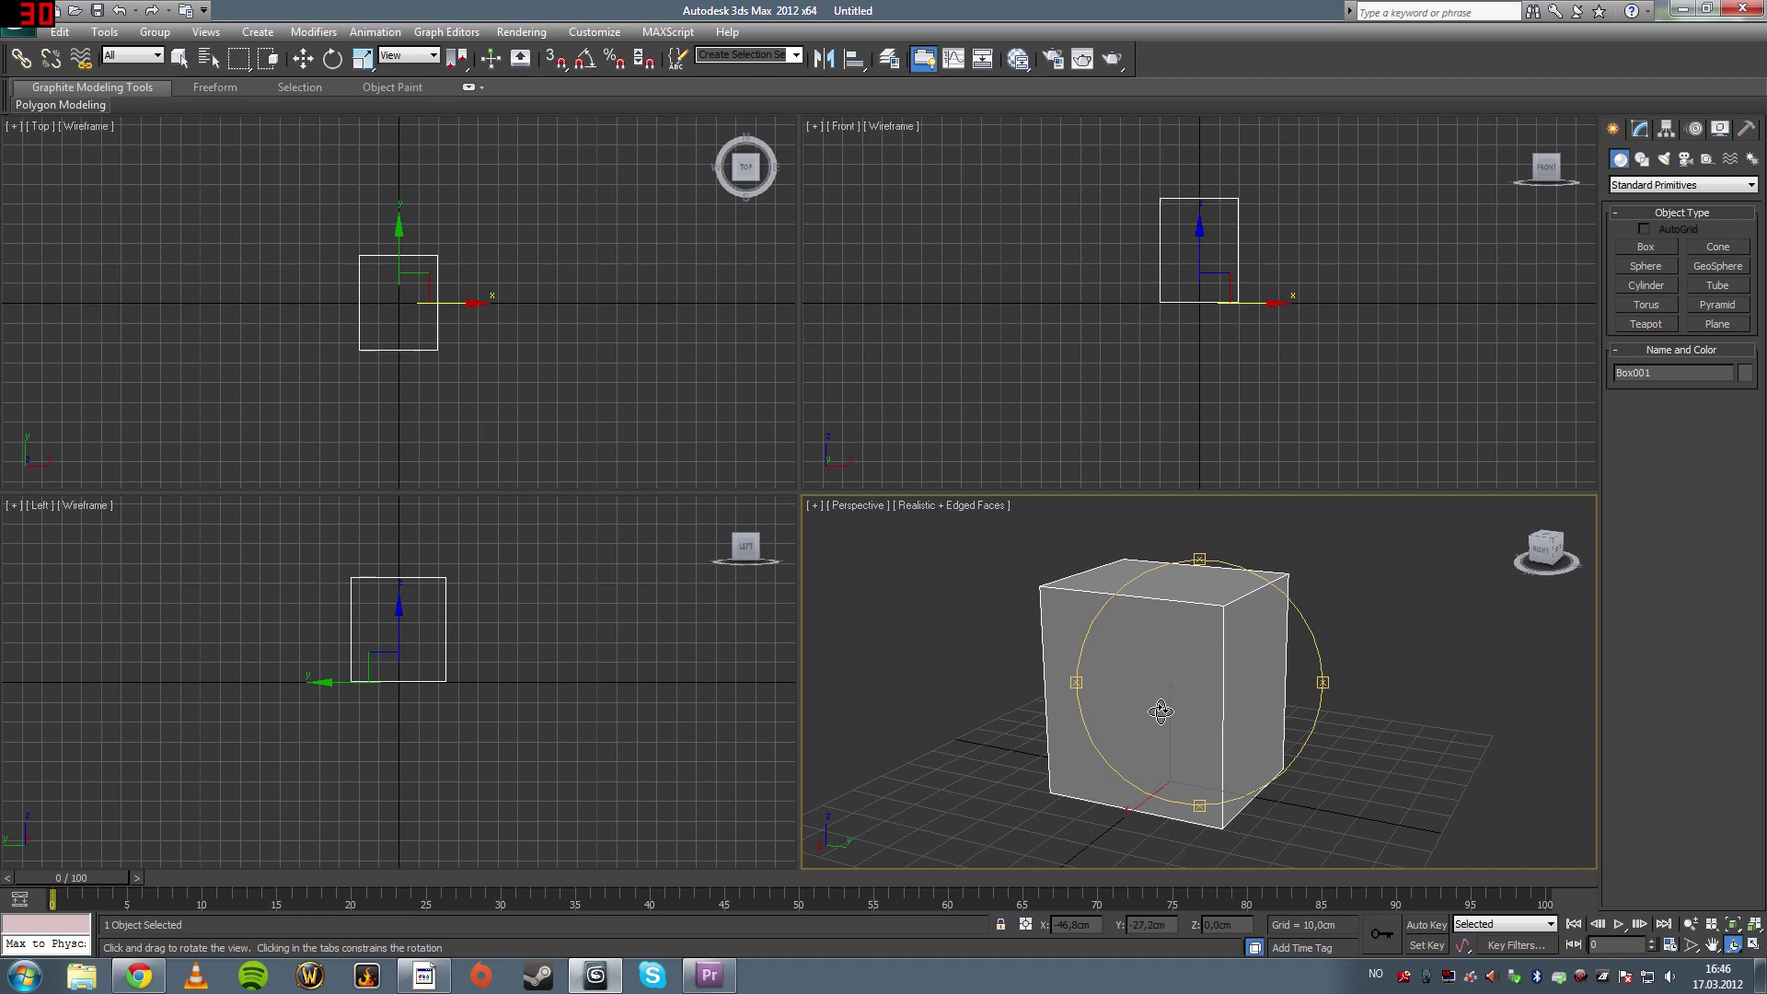
{"action": "left_click_drag", "start_coordinate": [1160, 710], "coordinate": [1159, 721]}
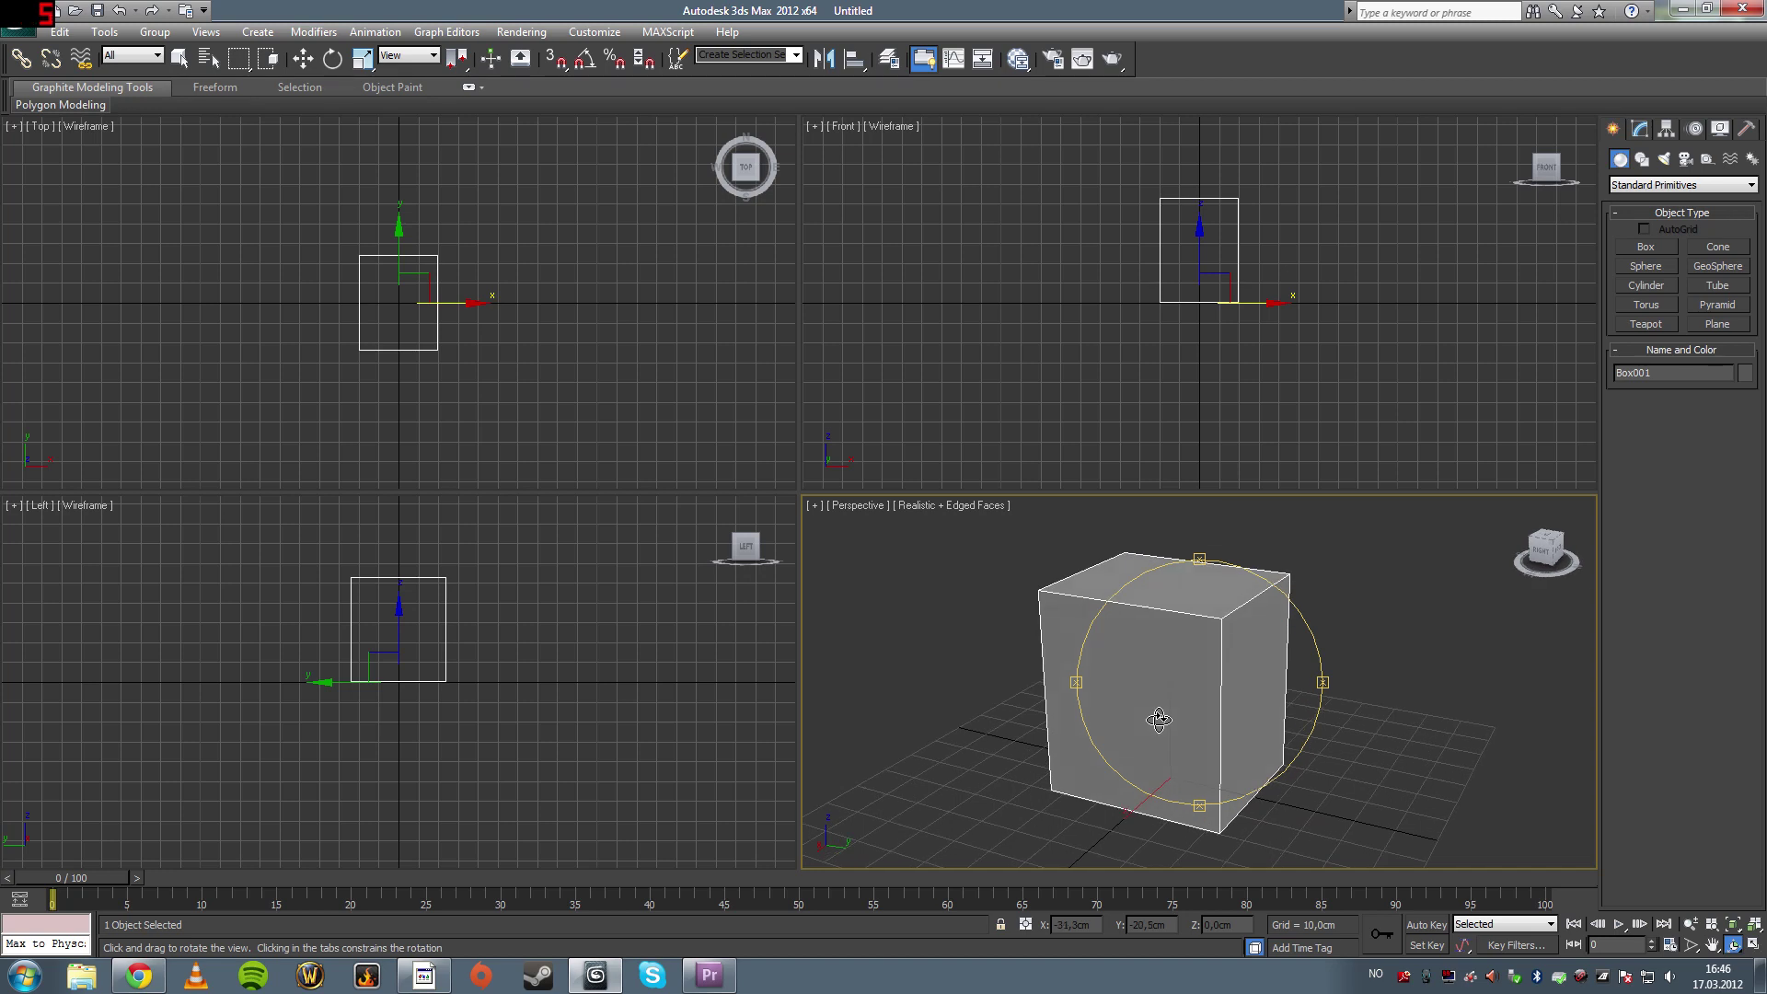
{"action": "left_click", "coordinate": [303, 58]}
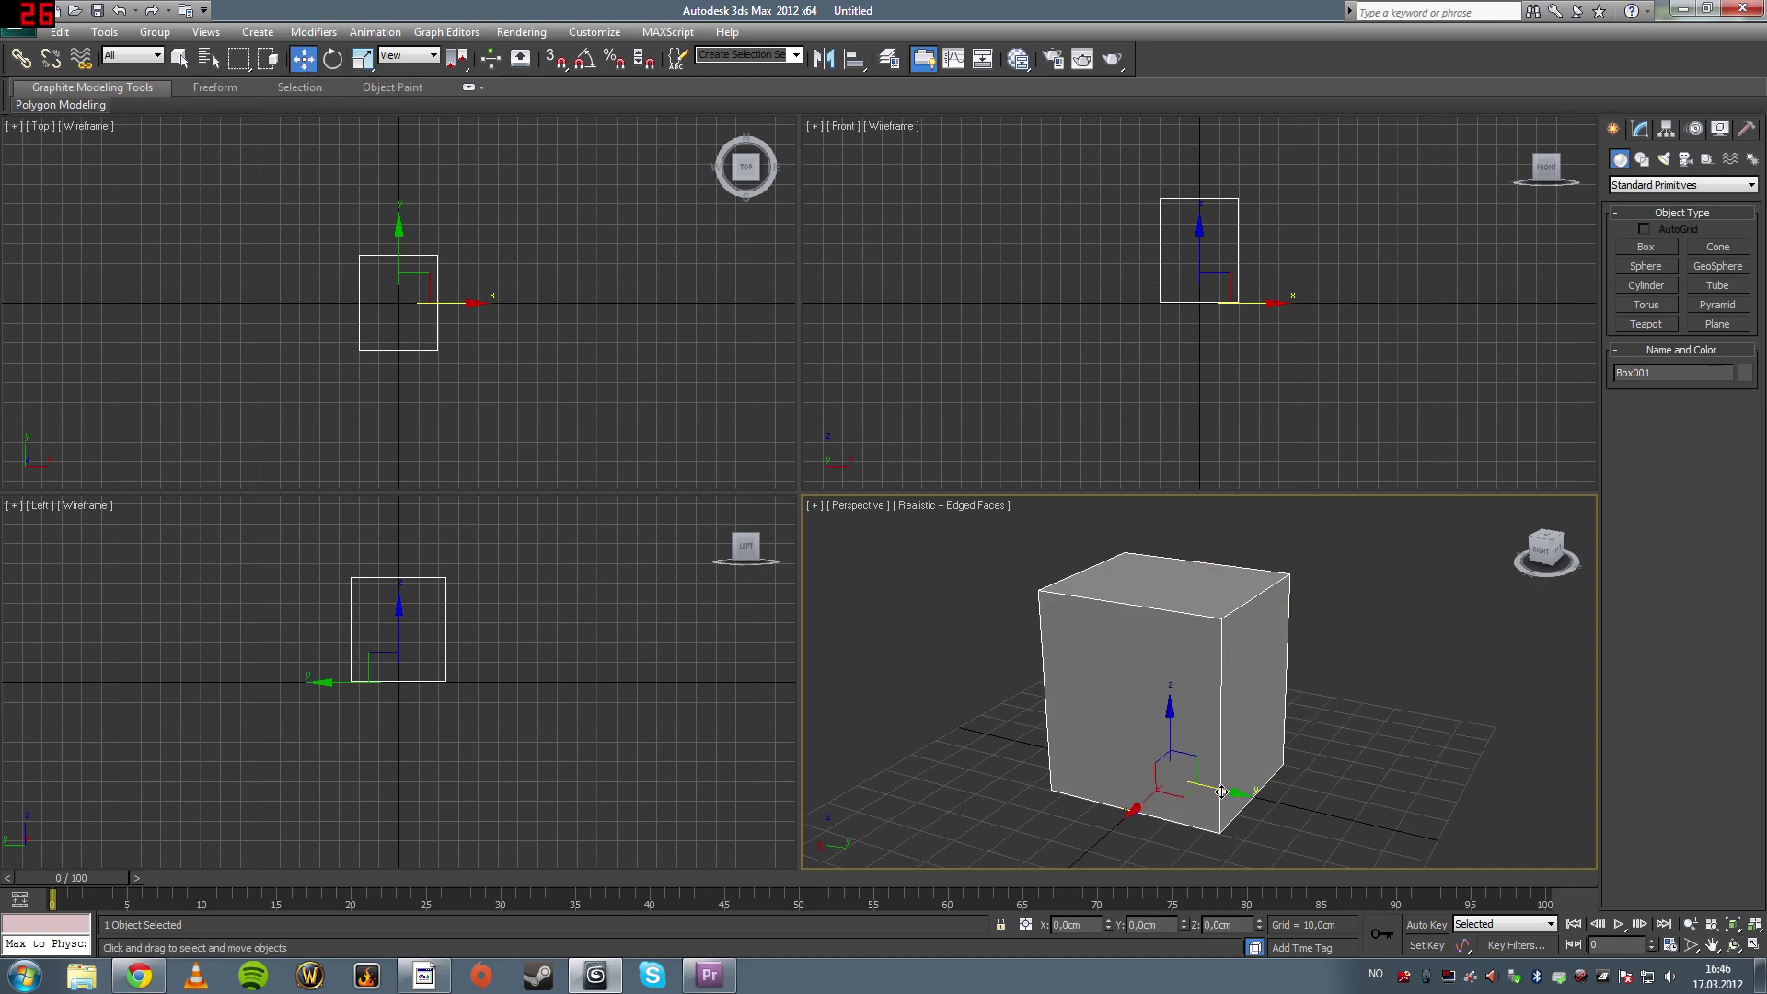
{"action": "mouse_move", "coordinate": [1220, 792]}
{"action": "left_mouse_down"}
{"action": "mouse_move", "coordinate": [1148, 787]}
{"action": "mouse_move", "coordinate": [1215, 789]}
{"action": "left_mouse_up"}
Practise deselecting and reselecting the box several times with Select Object
{"action": "left_click", "coordinate": [180, 58]}
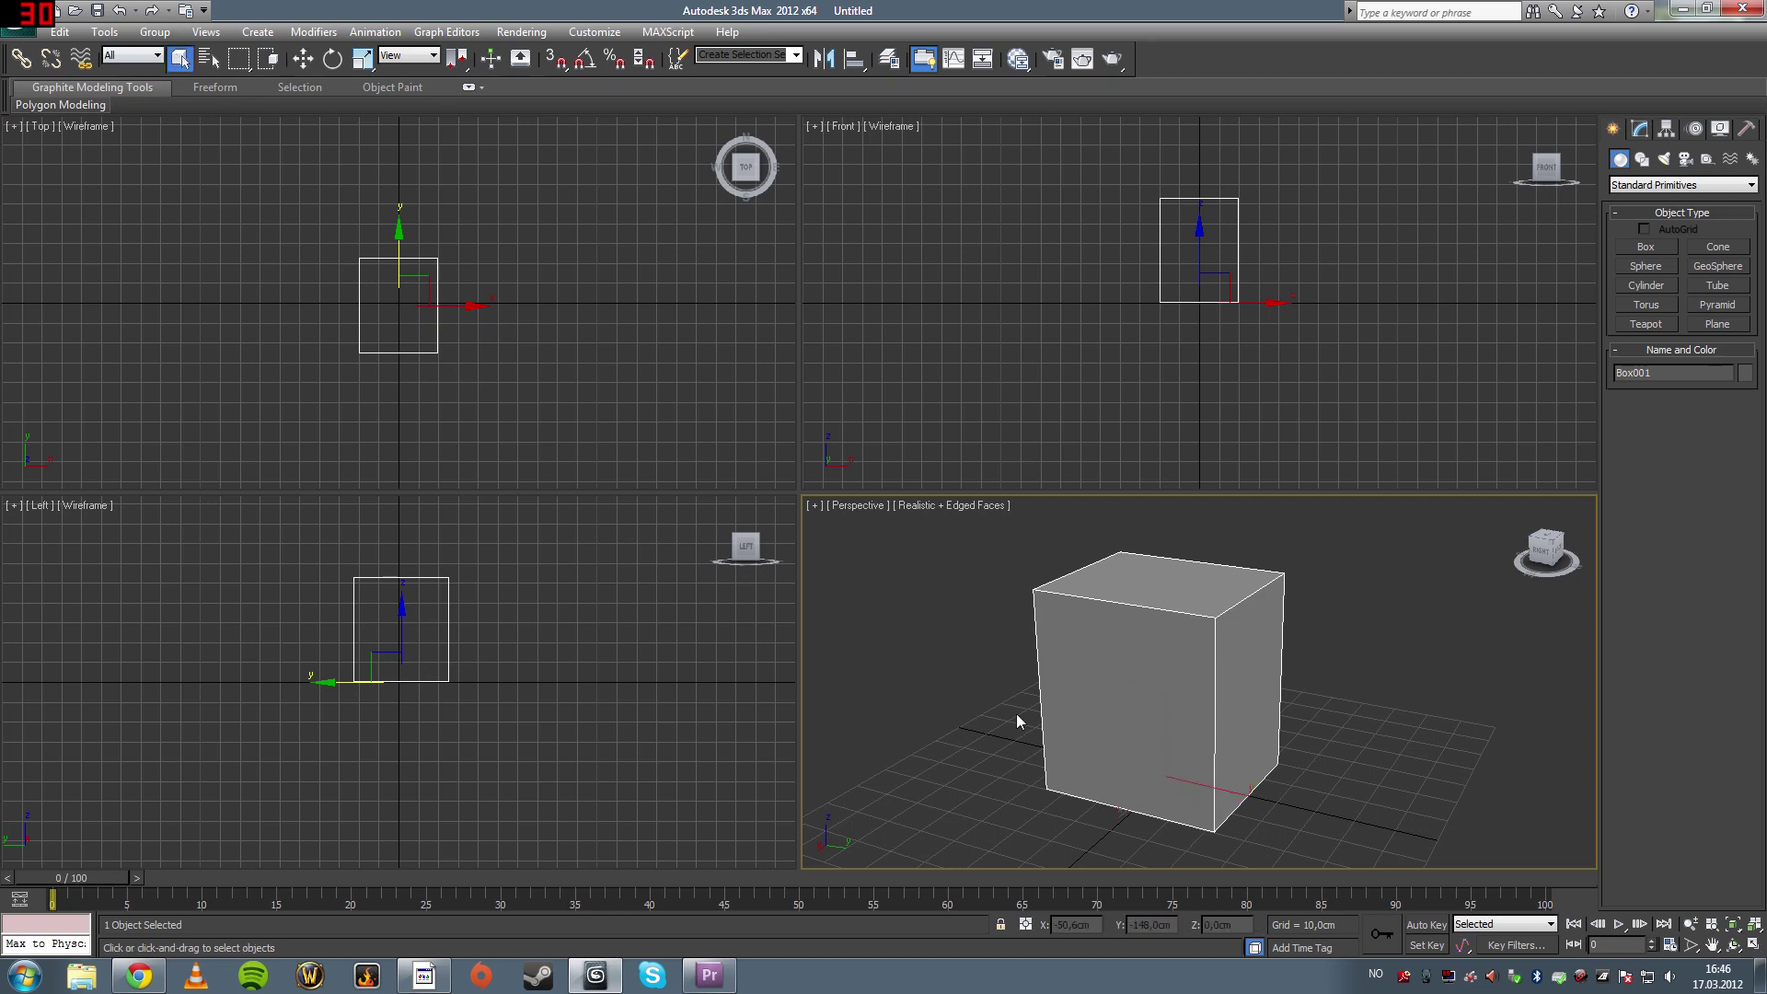
{"action": "left_click", "coordinate": [888, 595]}
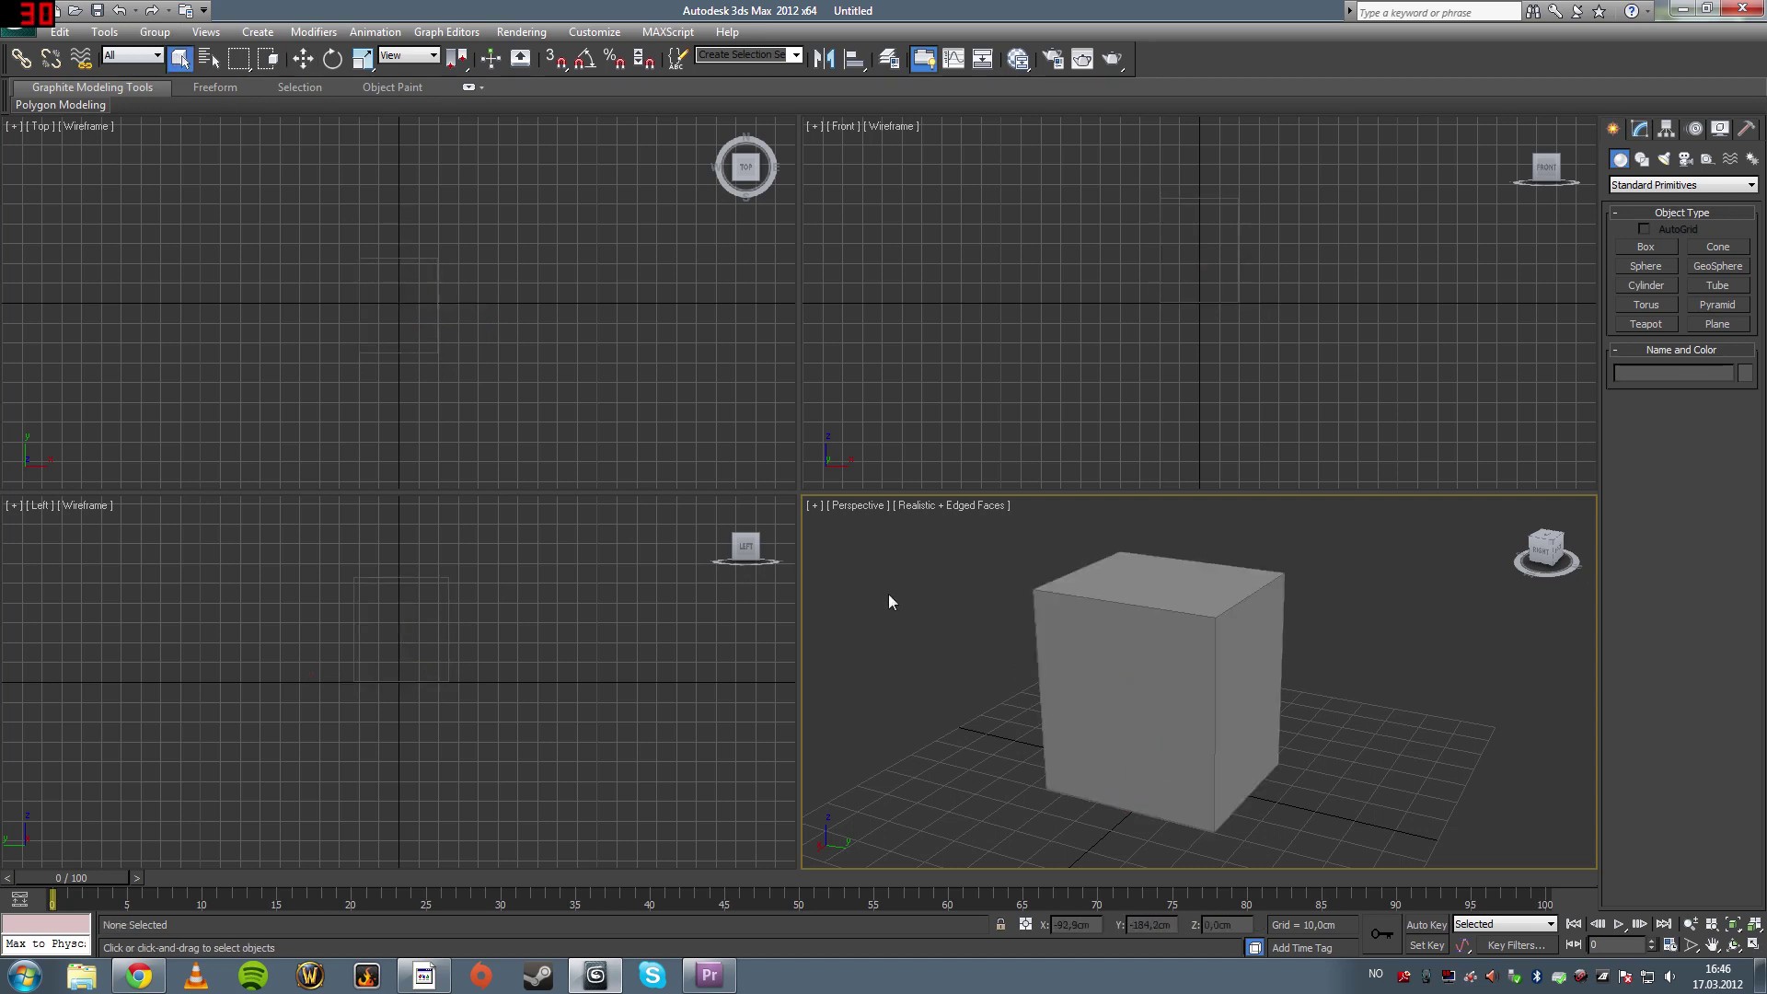
{"action": "left_click", "coordinate": [1204, 613]}
{"action": "left_click", "coordinate": [941, 614]}
{"action": "left_click", "coordinate": [1151, 610]}
{"action": "left_click", "coordinate": [1033, 631]}
{"action": "left_click", "coordinate": [1038, 632]}
{"action": "left_click", "coordinate": [964, 631]}
Drag the box slightly with Select and Move so its Y position reads -1.5 cm
{"action": "left_click", "coordinate": [303, 58]}
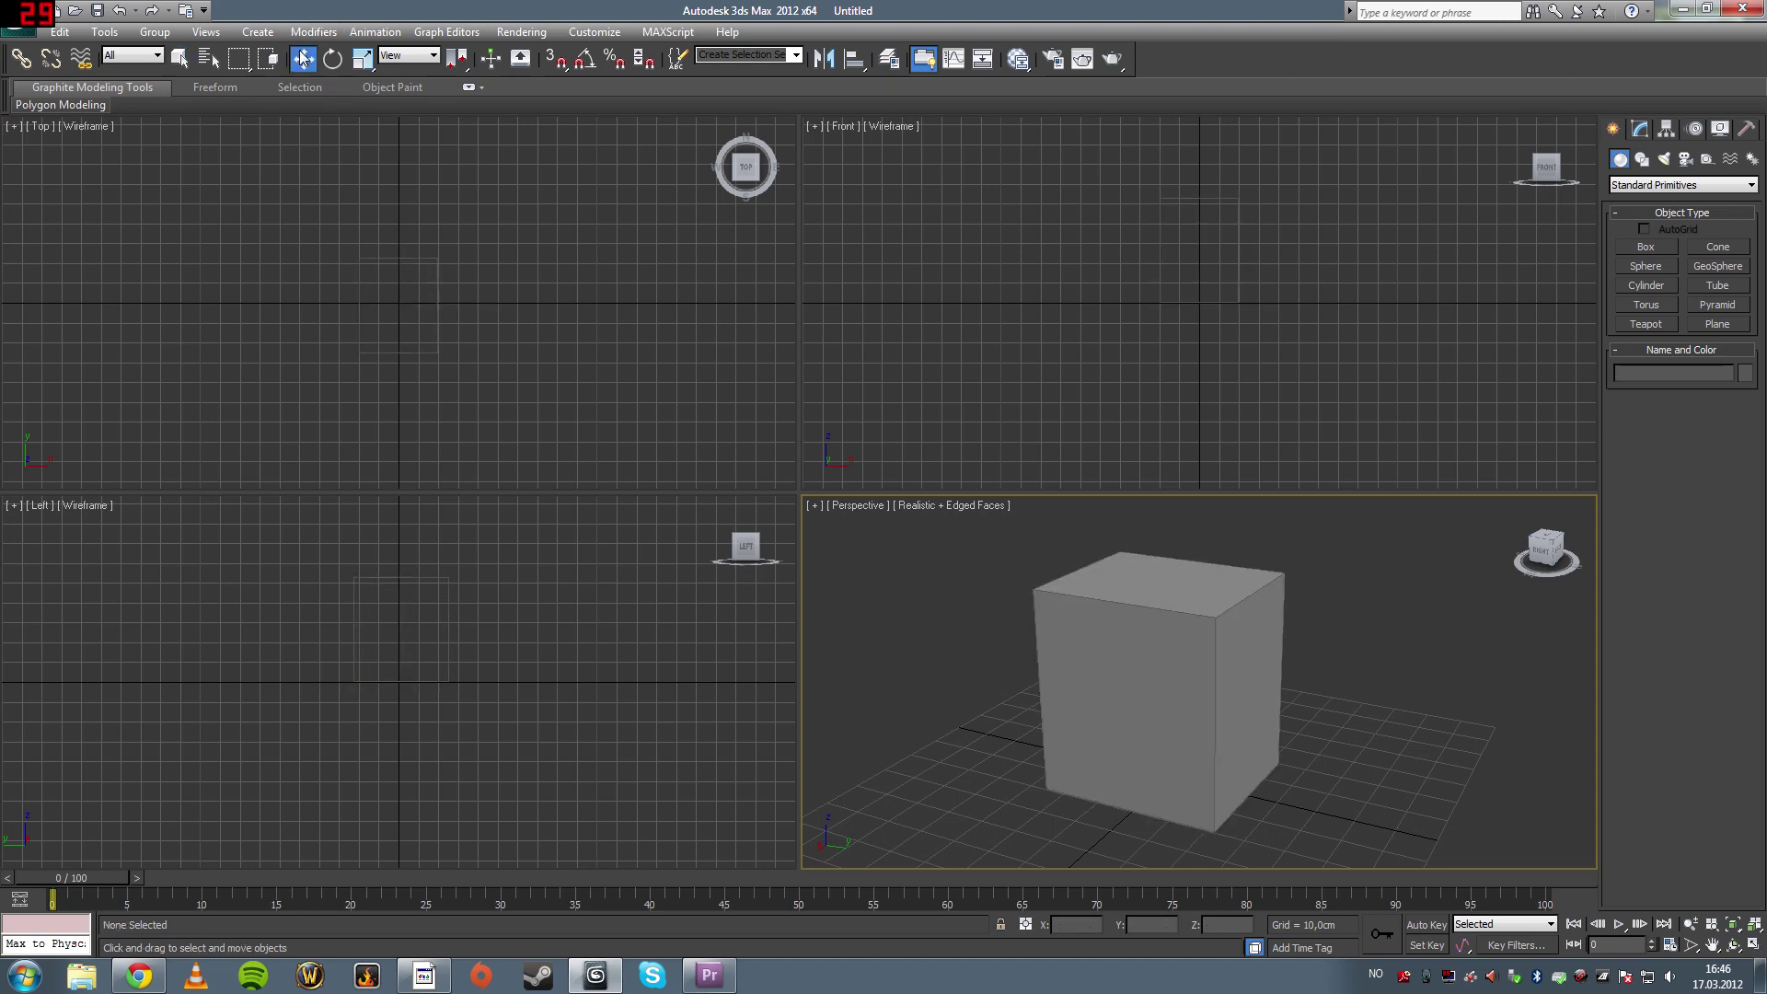
{"action": "left_click", "coordinate": [1097, 674]}
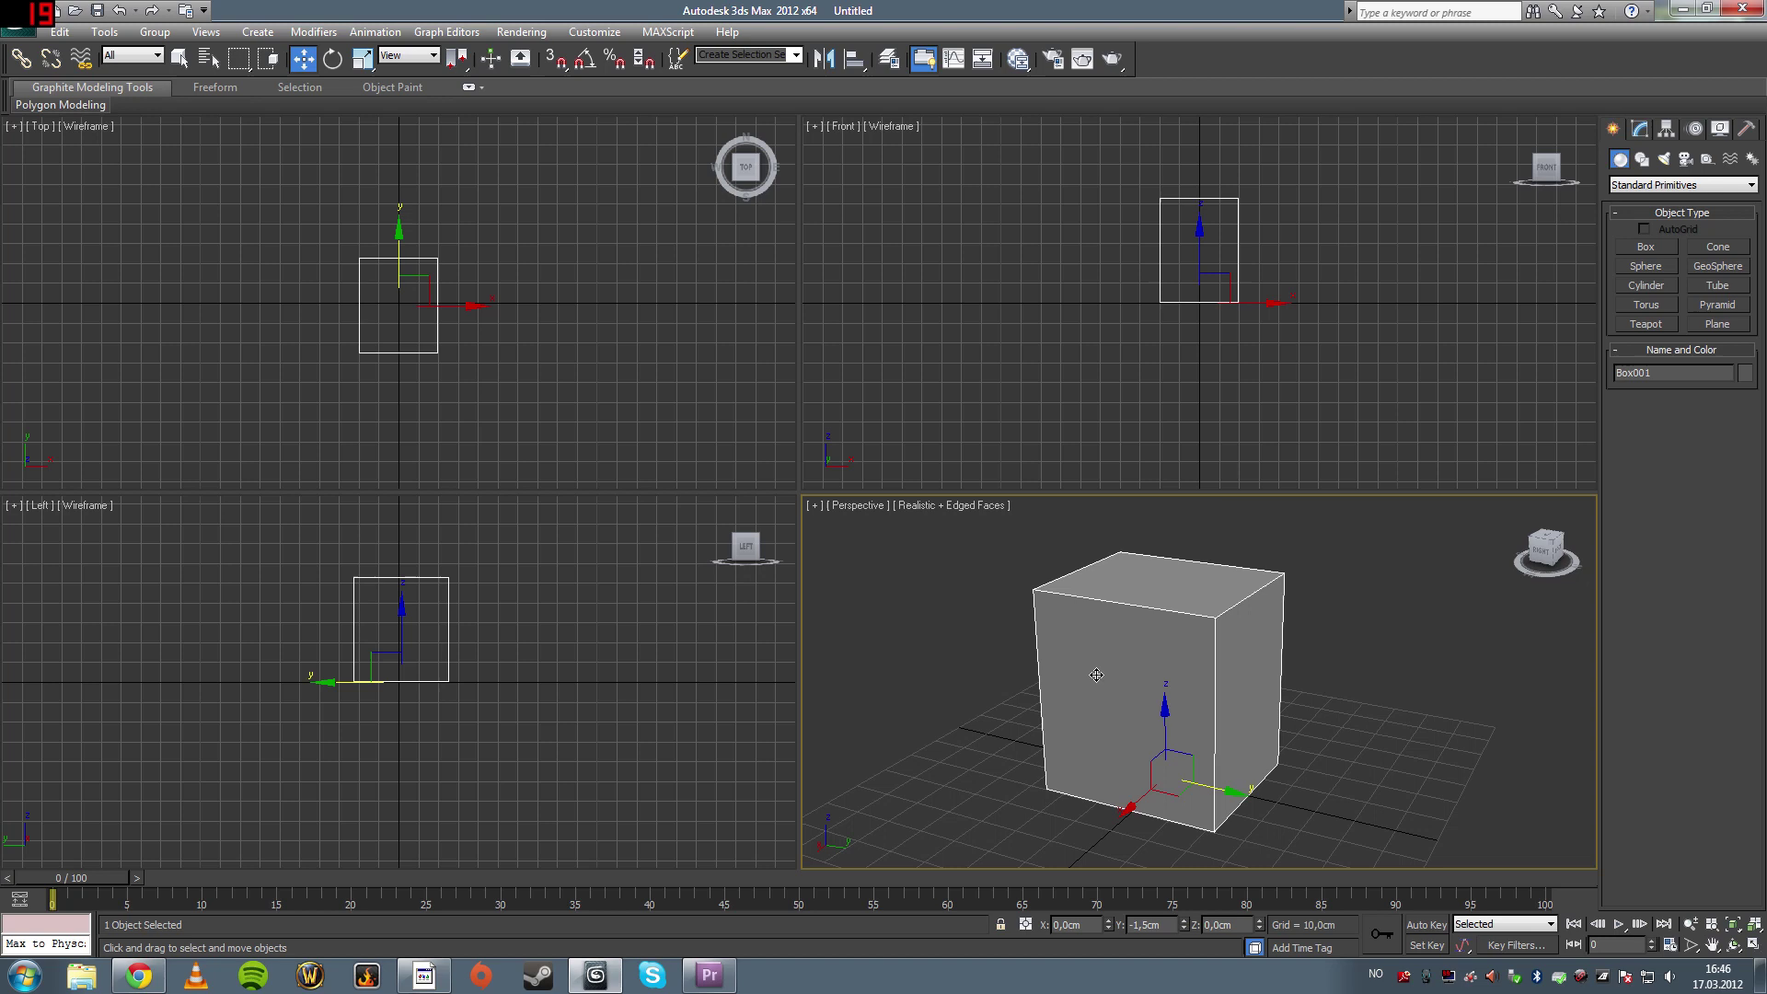
{"action": "left_click", "coordinate": [180, 58]}
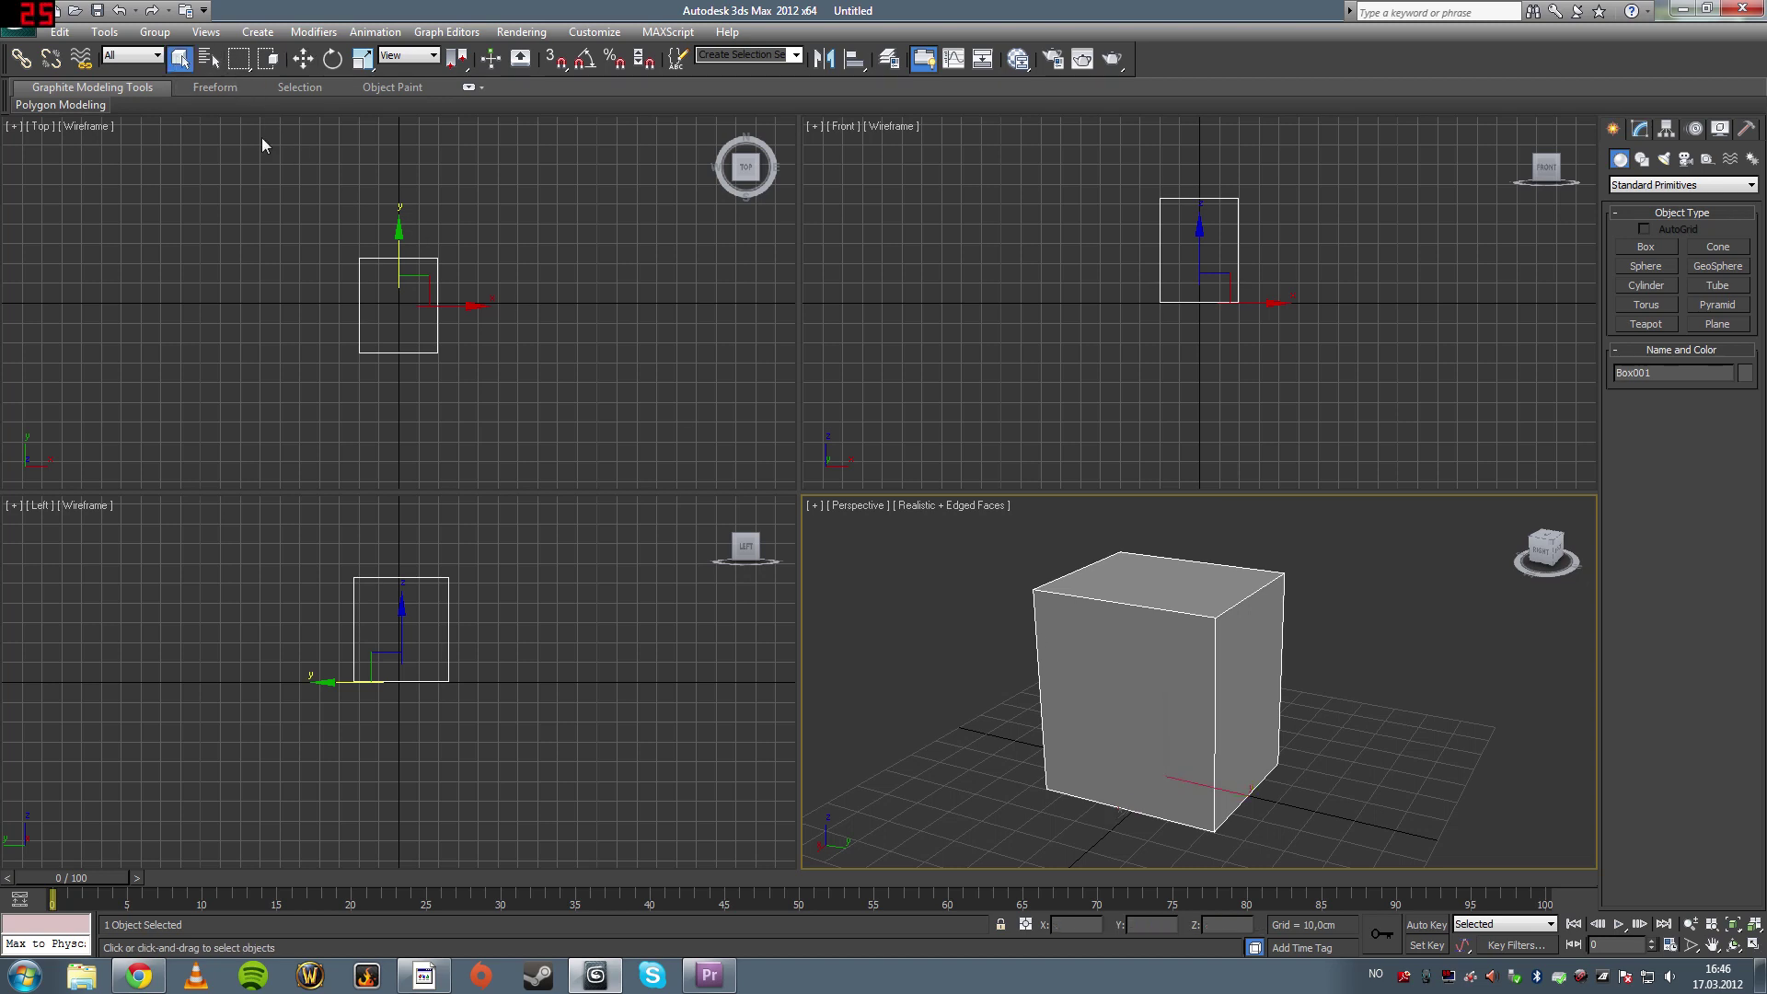
{"action": "left_click", "coordinate": [919, 653]}
{"action": "left_click", "coordinate": [303, 58]}
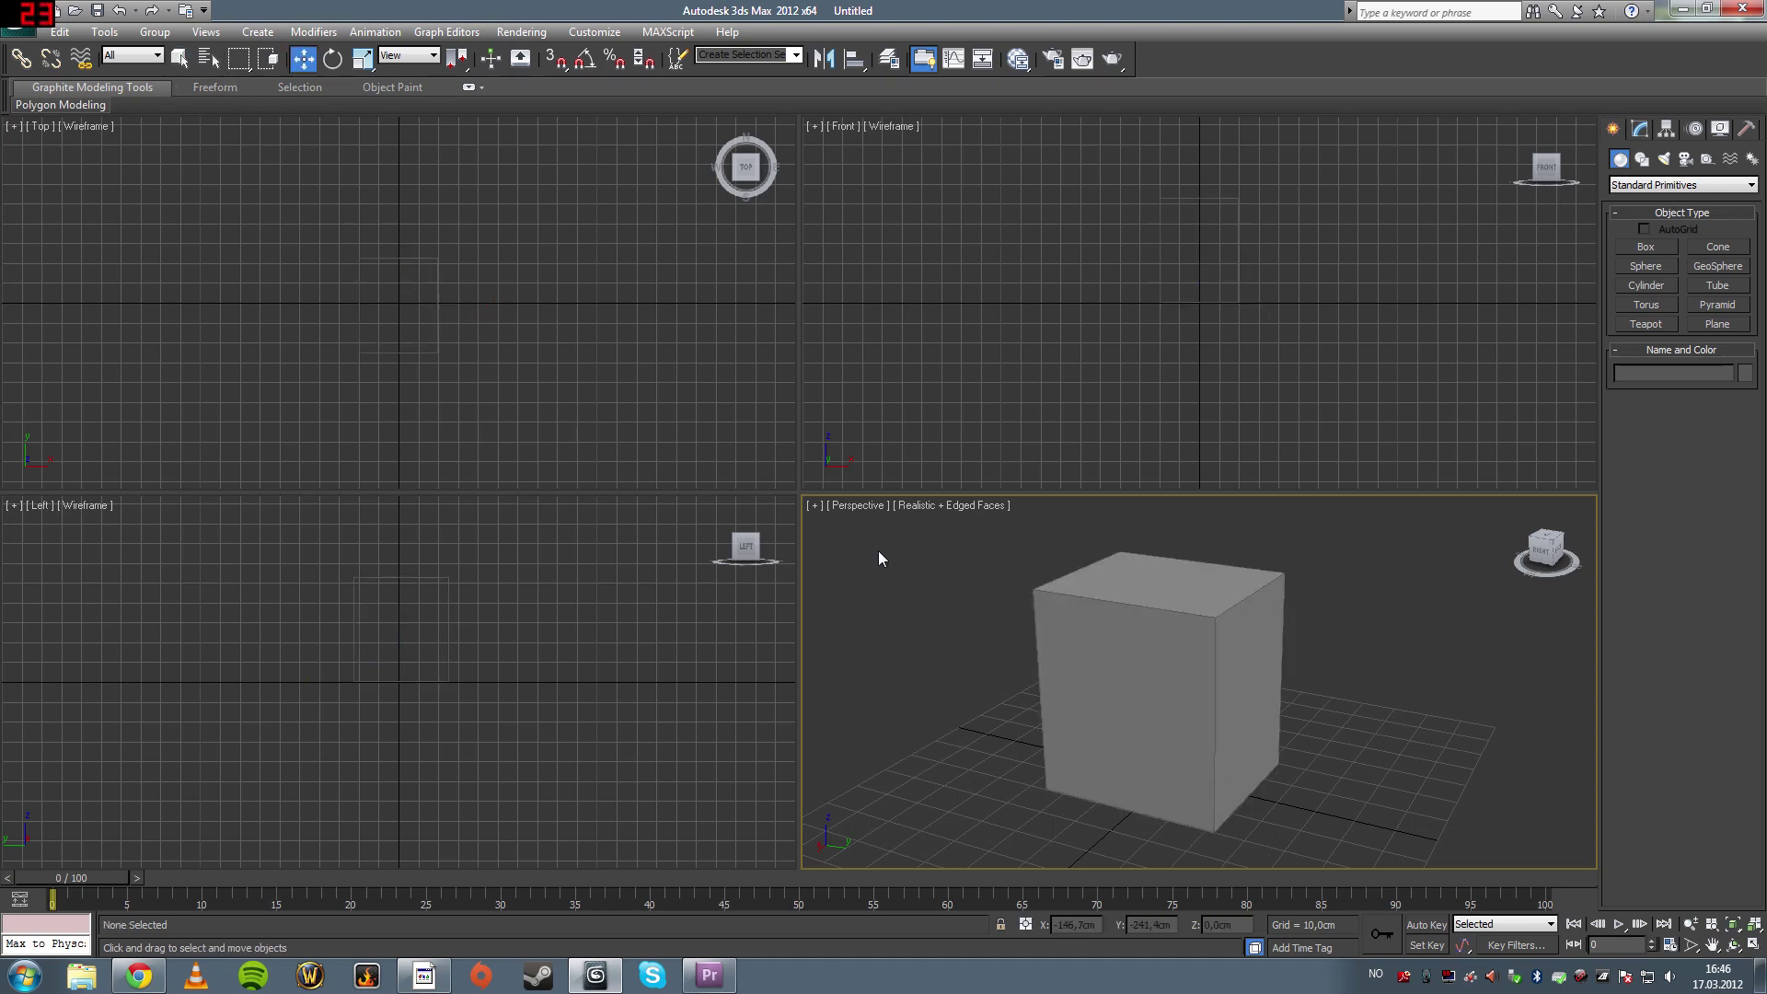
{"action": "left_click_drag", "start_coordinate": [1173, 703], "coordinate": [1217, 712]}
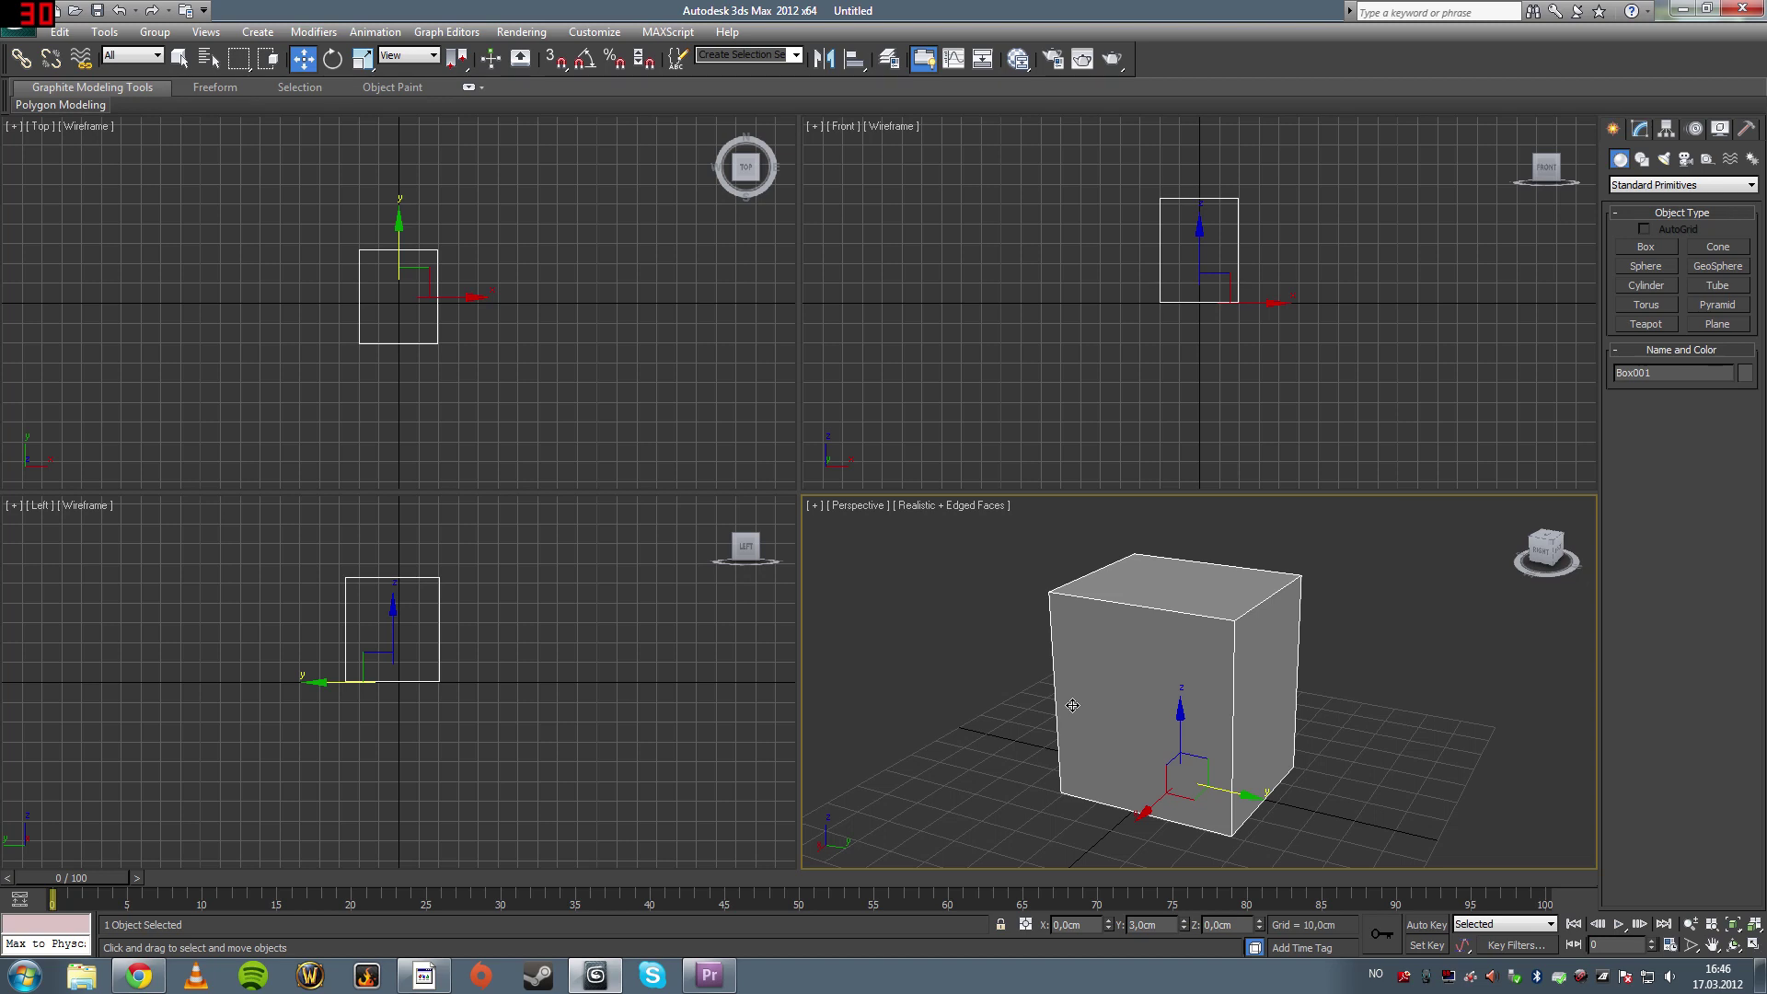
{"action": "left_click_drag", "start_coordinate": [1072, 705], "coordinate": [1073, 705]}
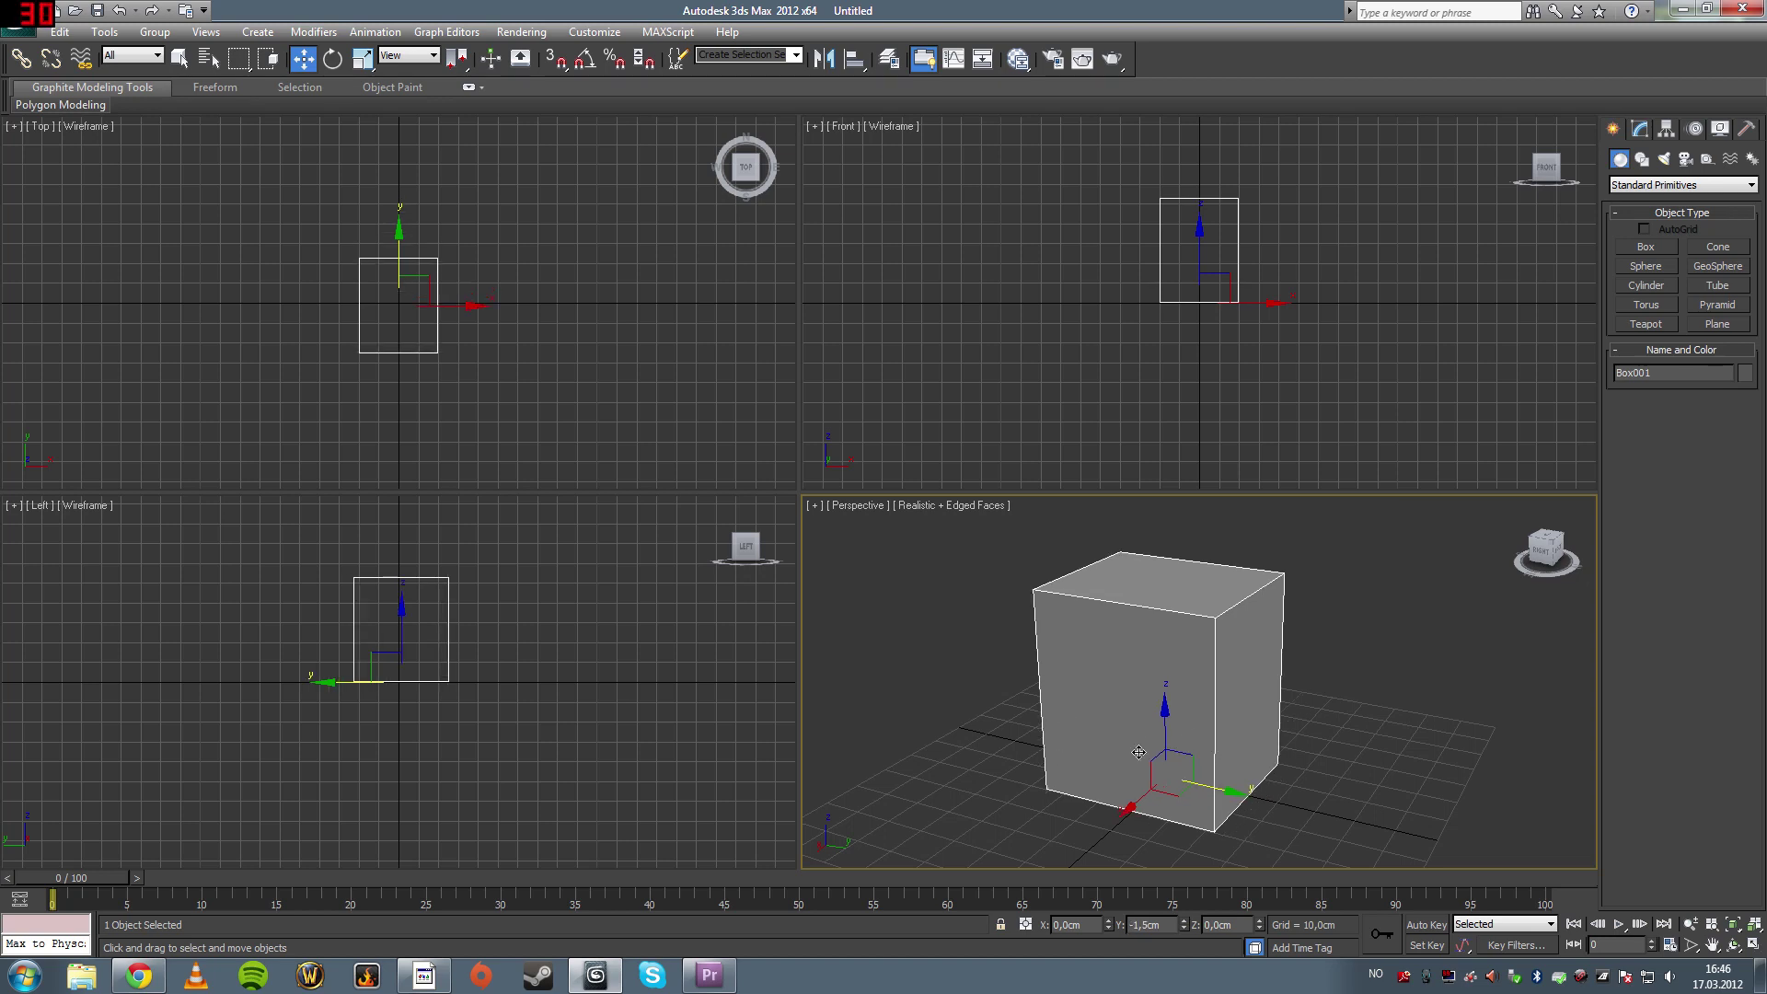
{"action": "left_click", "coordinate": [180, 58]}
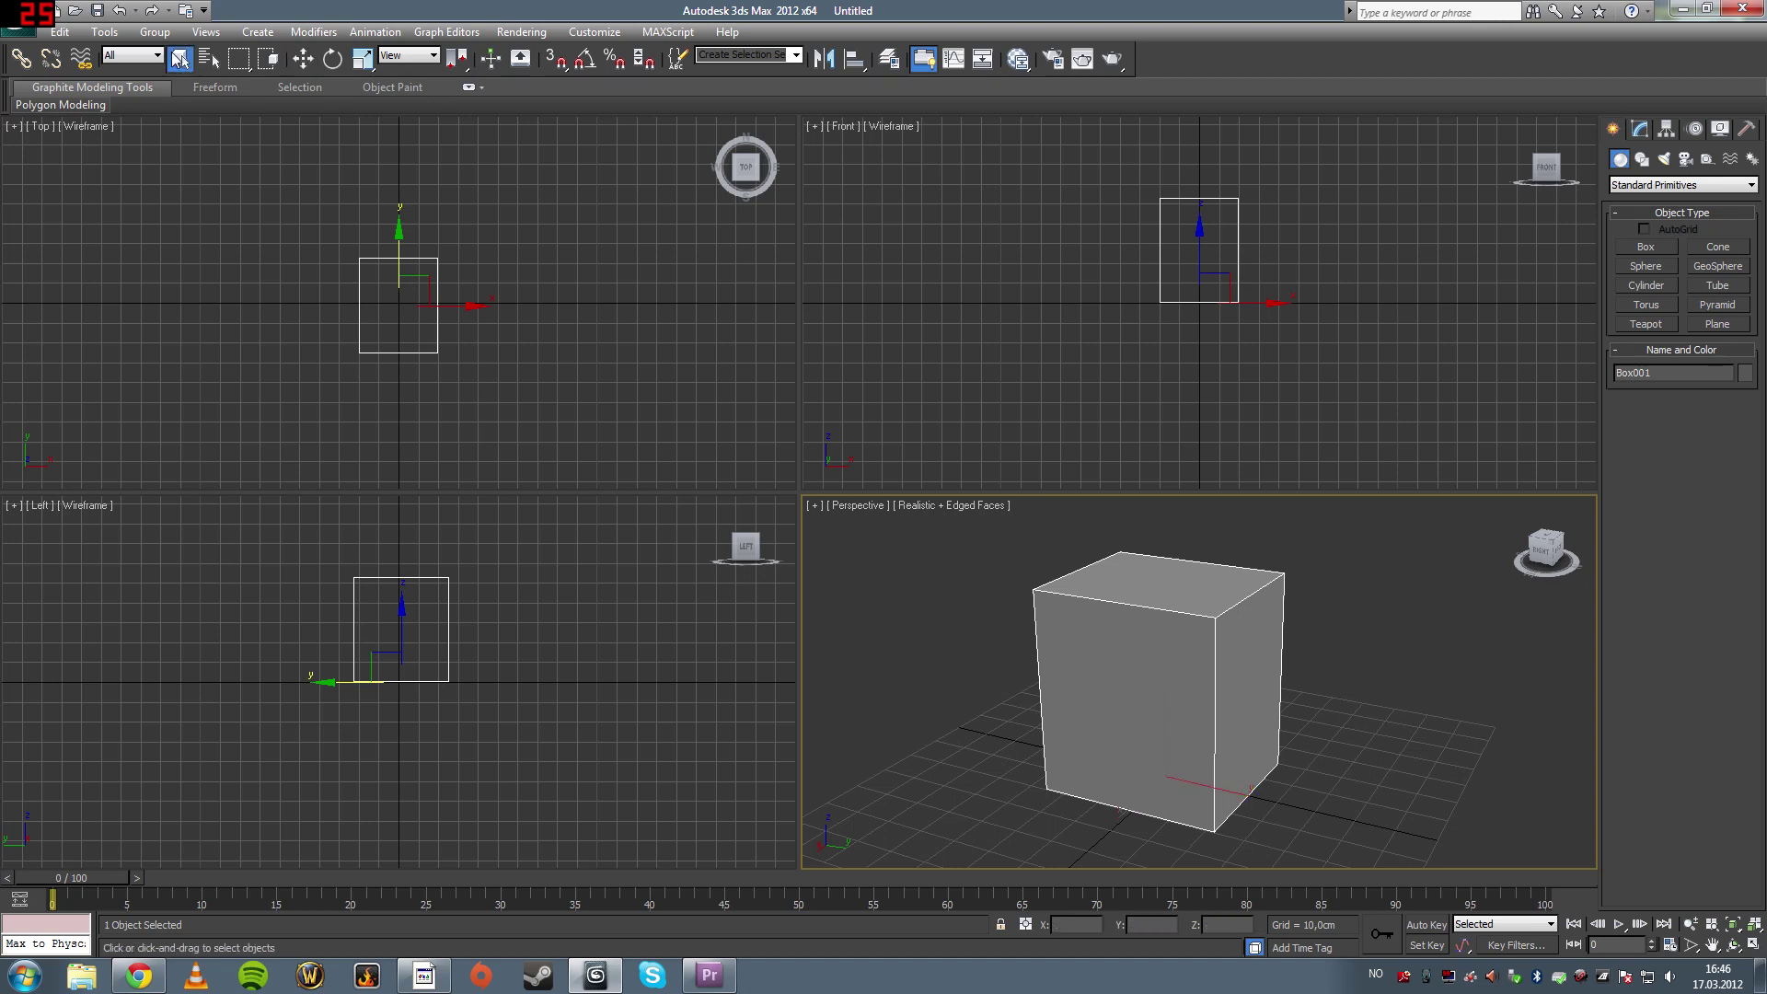
{"action": "left_click", "coordinate": [334, 59]}
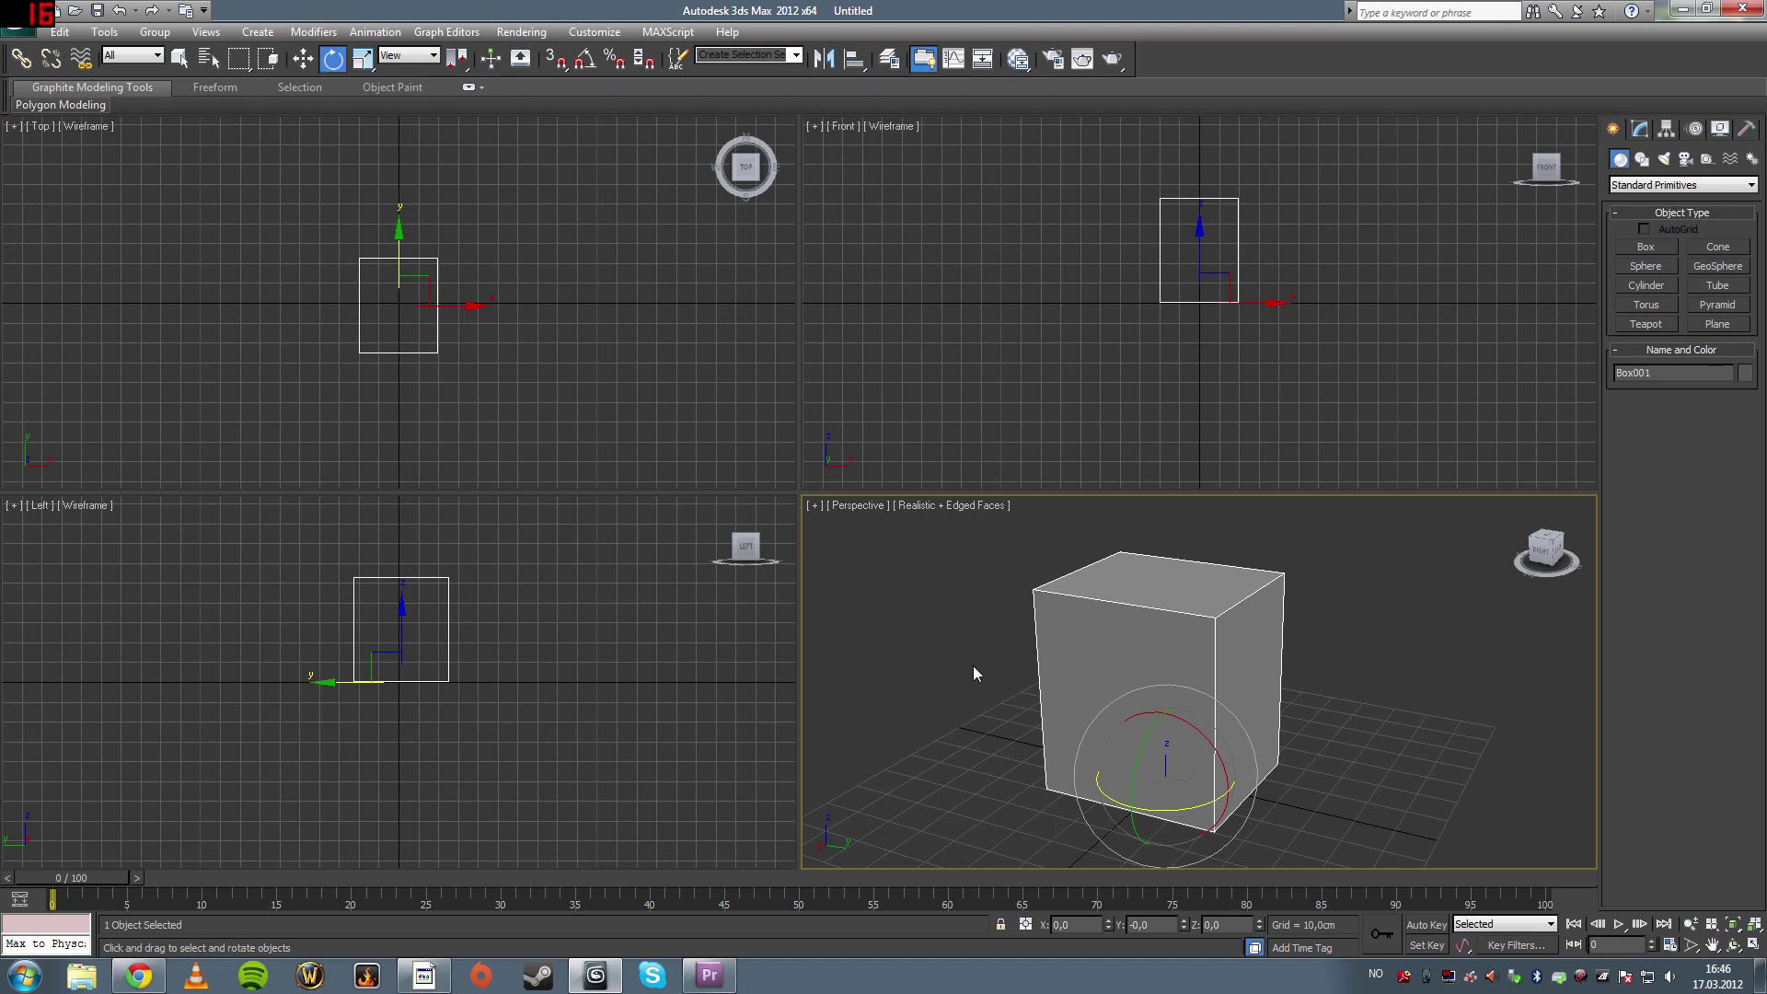
Rotate the box about 62.55° on one axis, tumble it freely, then cancel so it stays unrotated
{"action": "middle_click_drag", "start_coordinate": [1119, 678], "coordinate": [1273, 725], "text": "alt"}
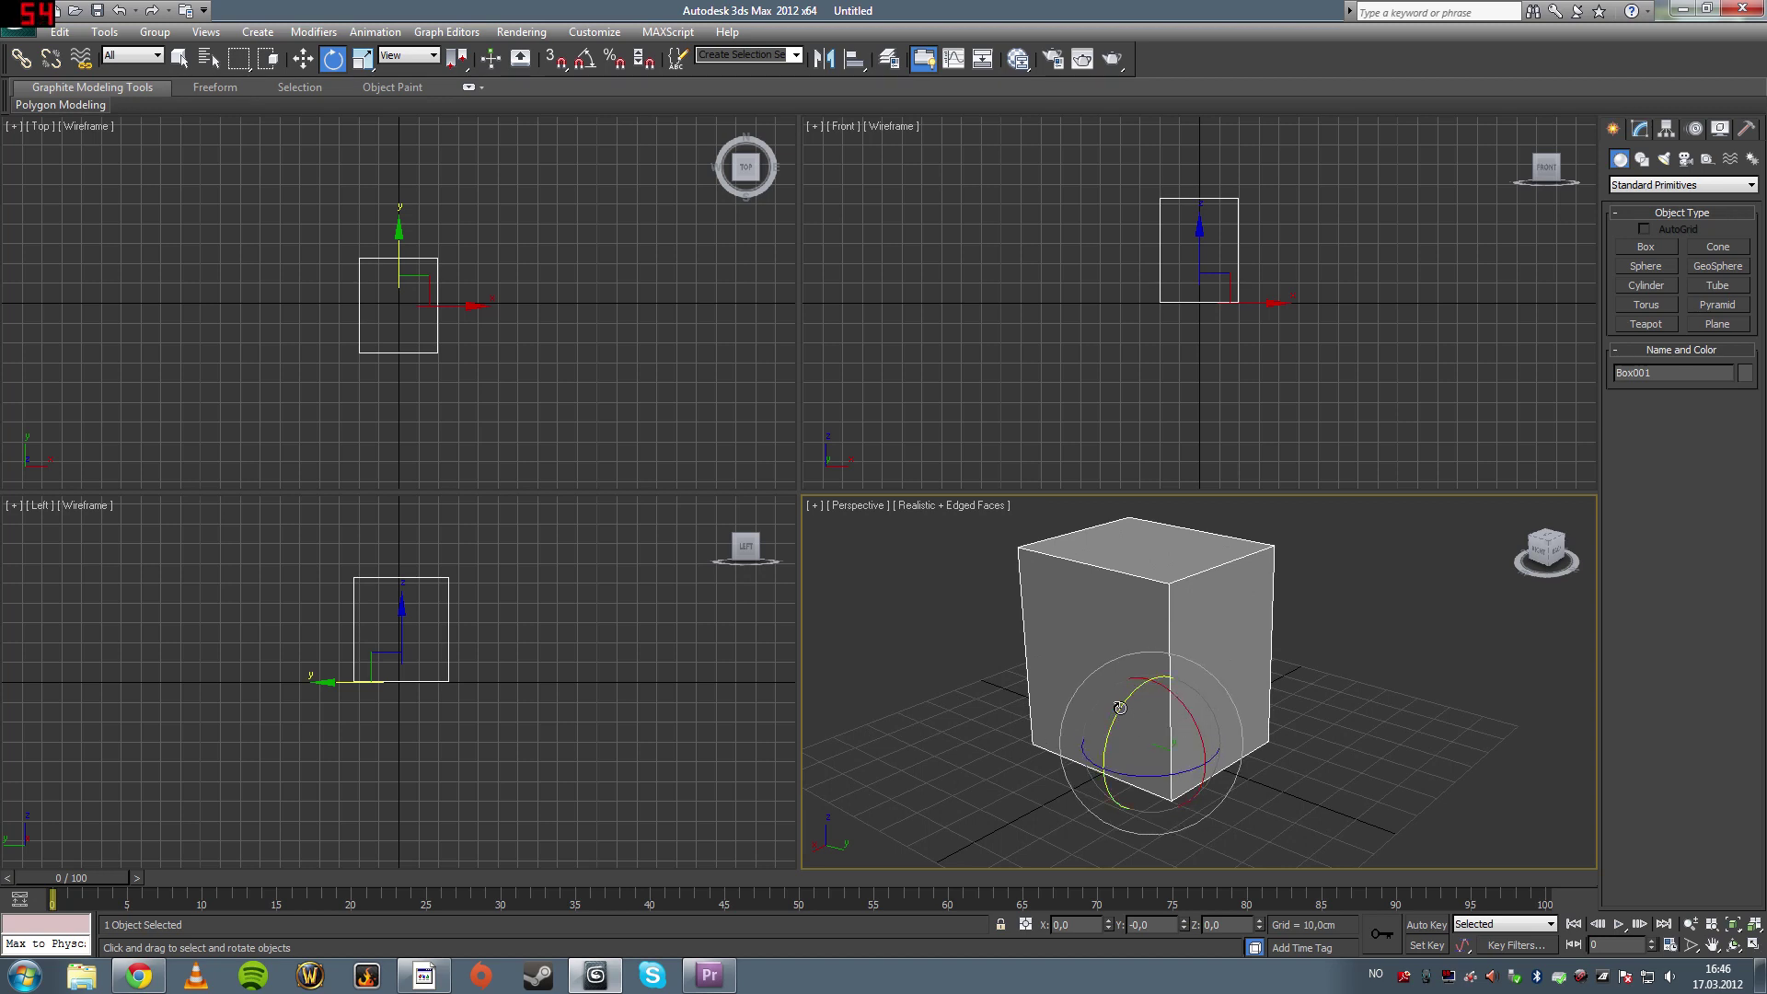
{"action": "mouse_move", "coordinate": [1121, 708]}
{"action": "left_mouse_down"}
{"action": "mouse_move", "coordinate": [1081, 817]}
{"action": "mouse_move", "coordinate": [481, 190]}
{"action": "mouse_move", "coordinate": [510, 182]}
{"action": "mouse_move", "coordinate": [1109, 684]}
{"action": "left_mouse_up"}
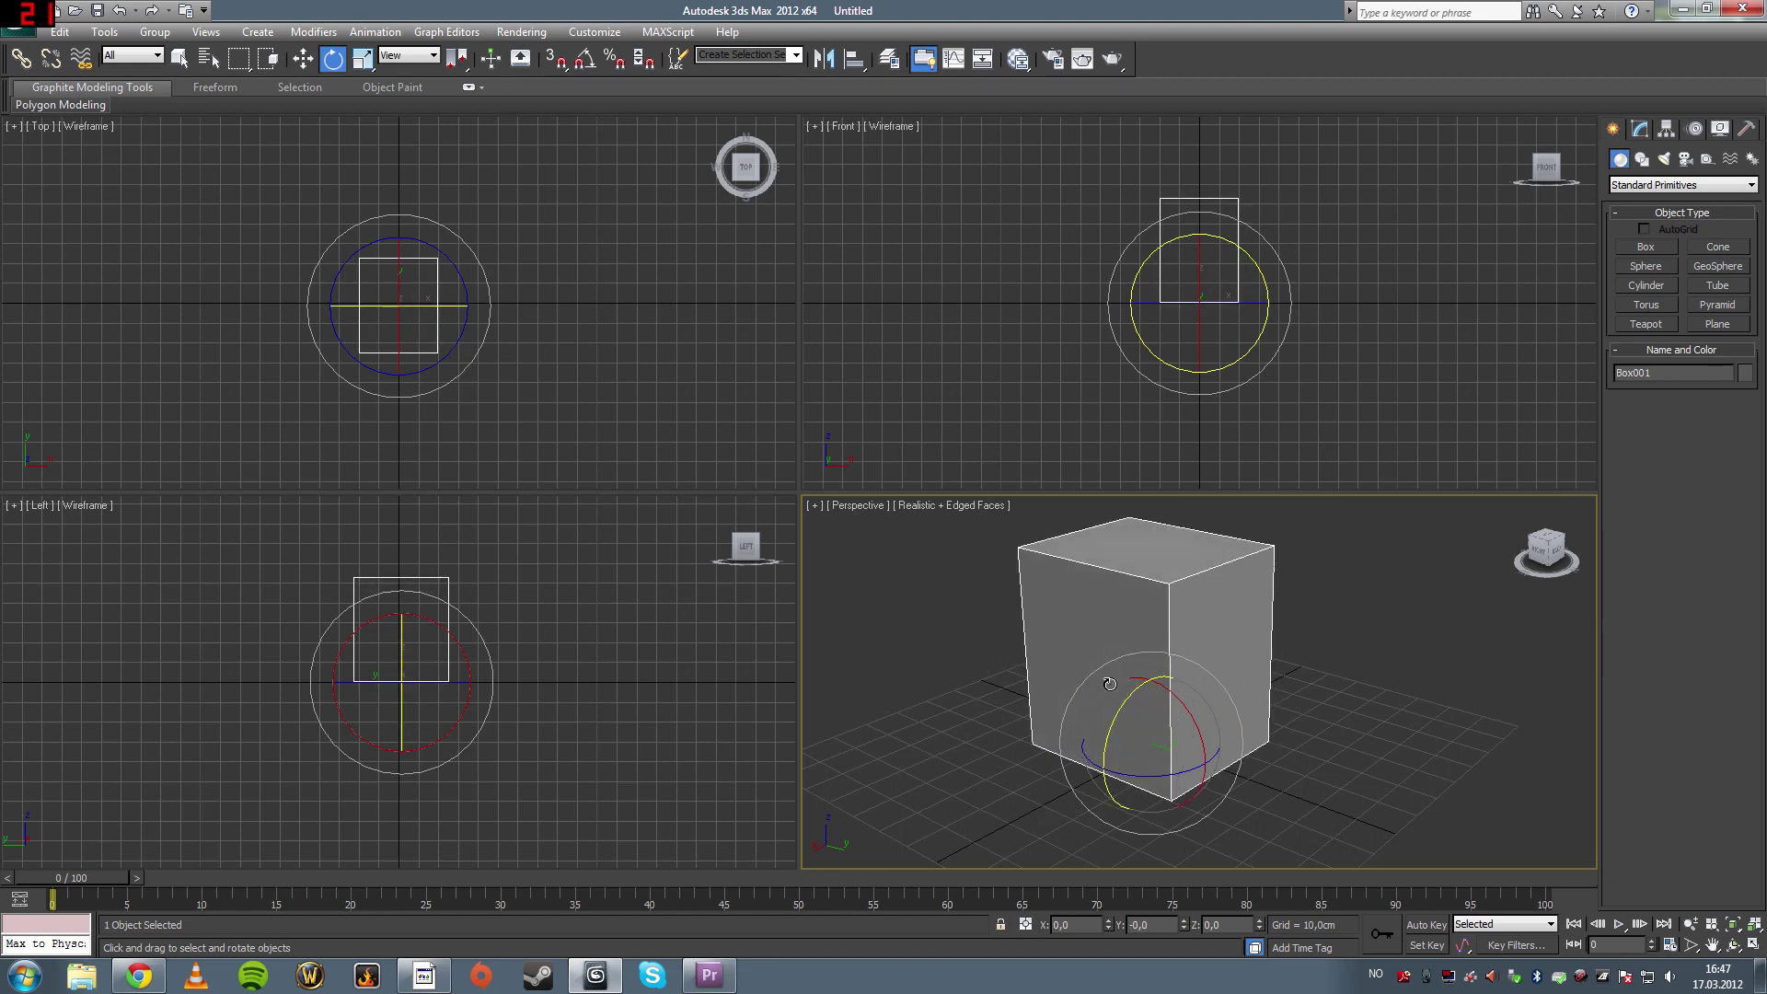
{"action": "left_click_drag", "start_coordinate": [1151, 731], "coordinate": [1256, 677]}
{"action": "right_click", "coordinate": [1141, 734]}
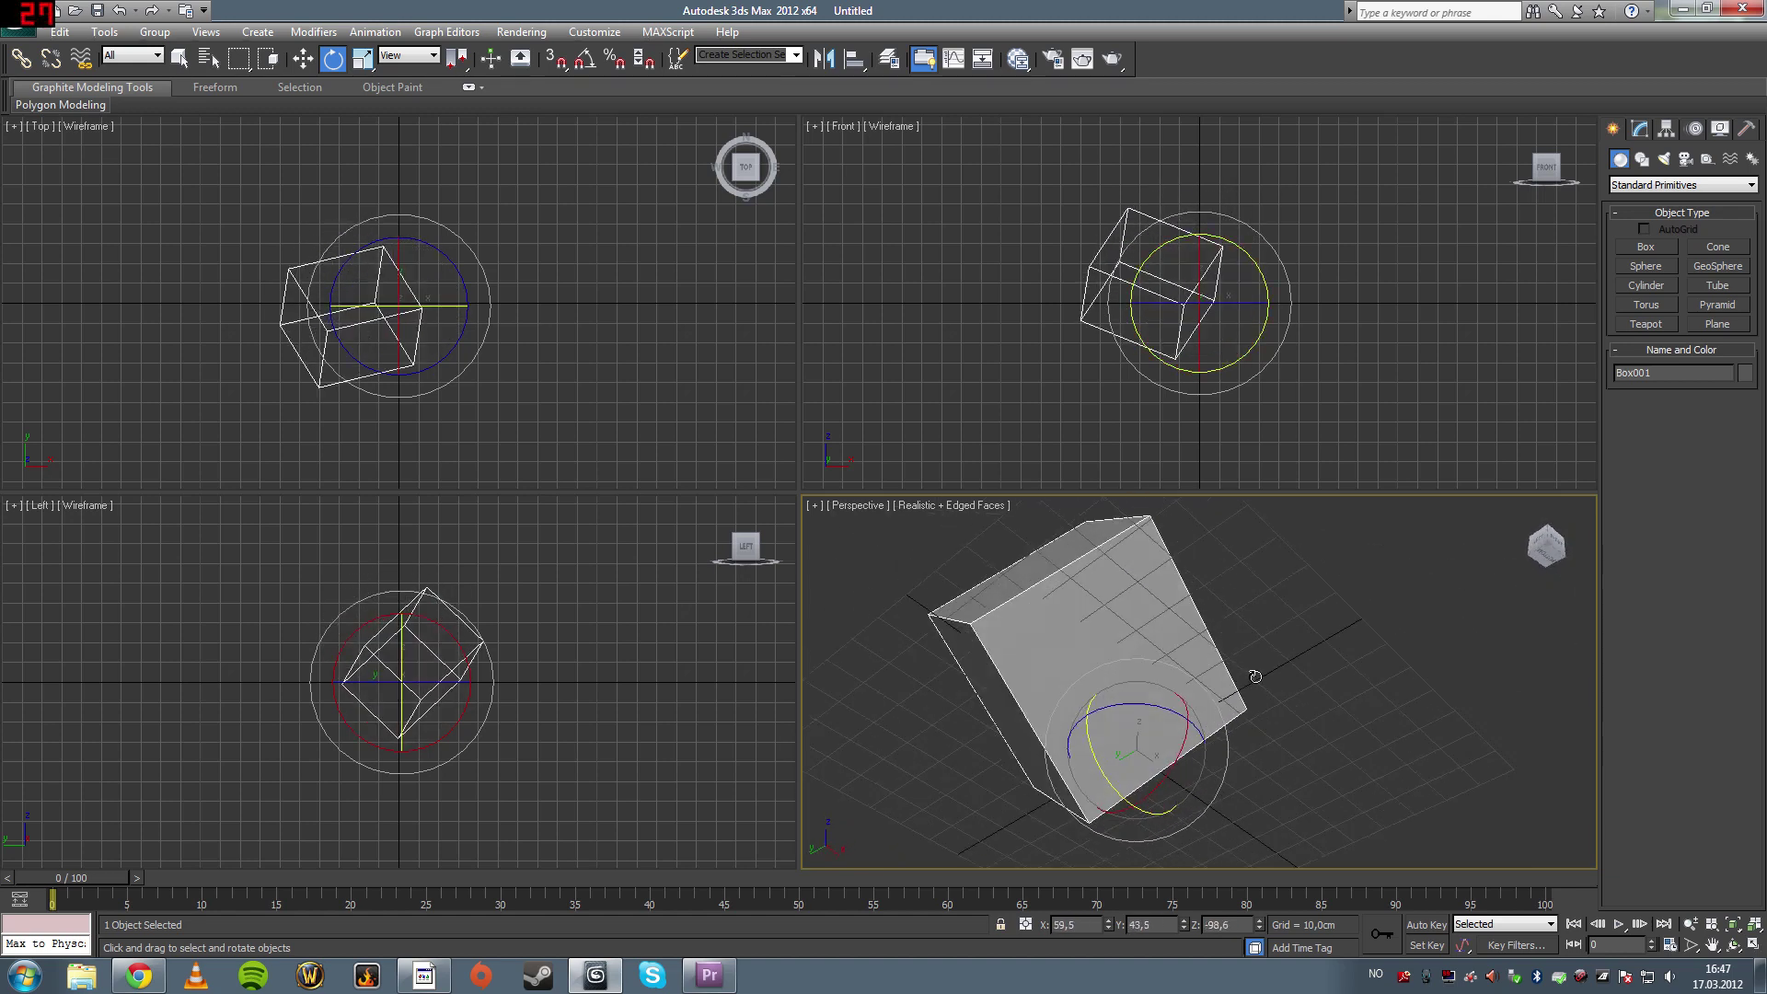
From a new Perspective angle, tumble the box again, cancel the turn, and return to Select mode
{"action": "middle_click_drag", "start_coordinate": [1255, 677], "coordinate": [985, 771], "text": "alt"}
{"action": "left_click_drag", "start_coordinate": [1012, 754], "coordinate": [1139, 692]}
{"action": "right_click", "coordinate": [1178, 645]}
{"action": "middle_click_drag", "start_coordinate": [1179, 645], "coordinate": [1105, 714], "text": "alt"}
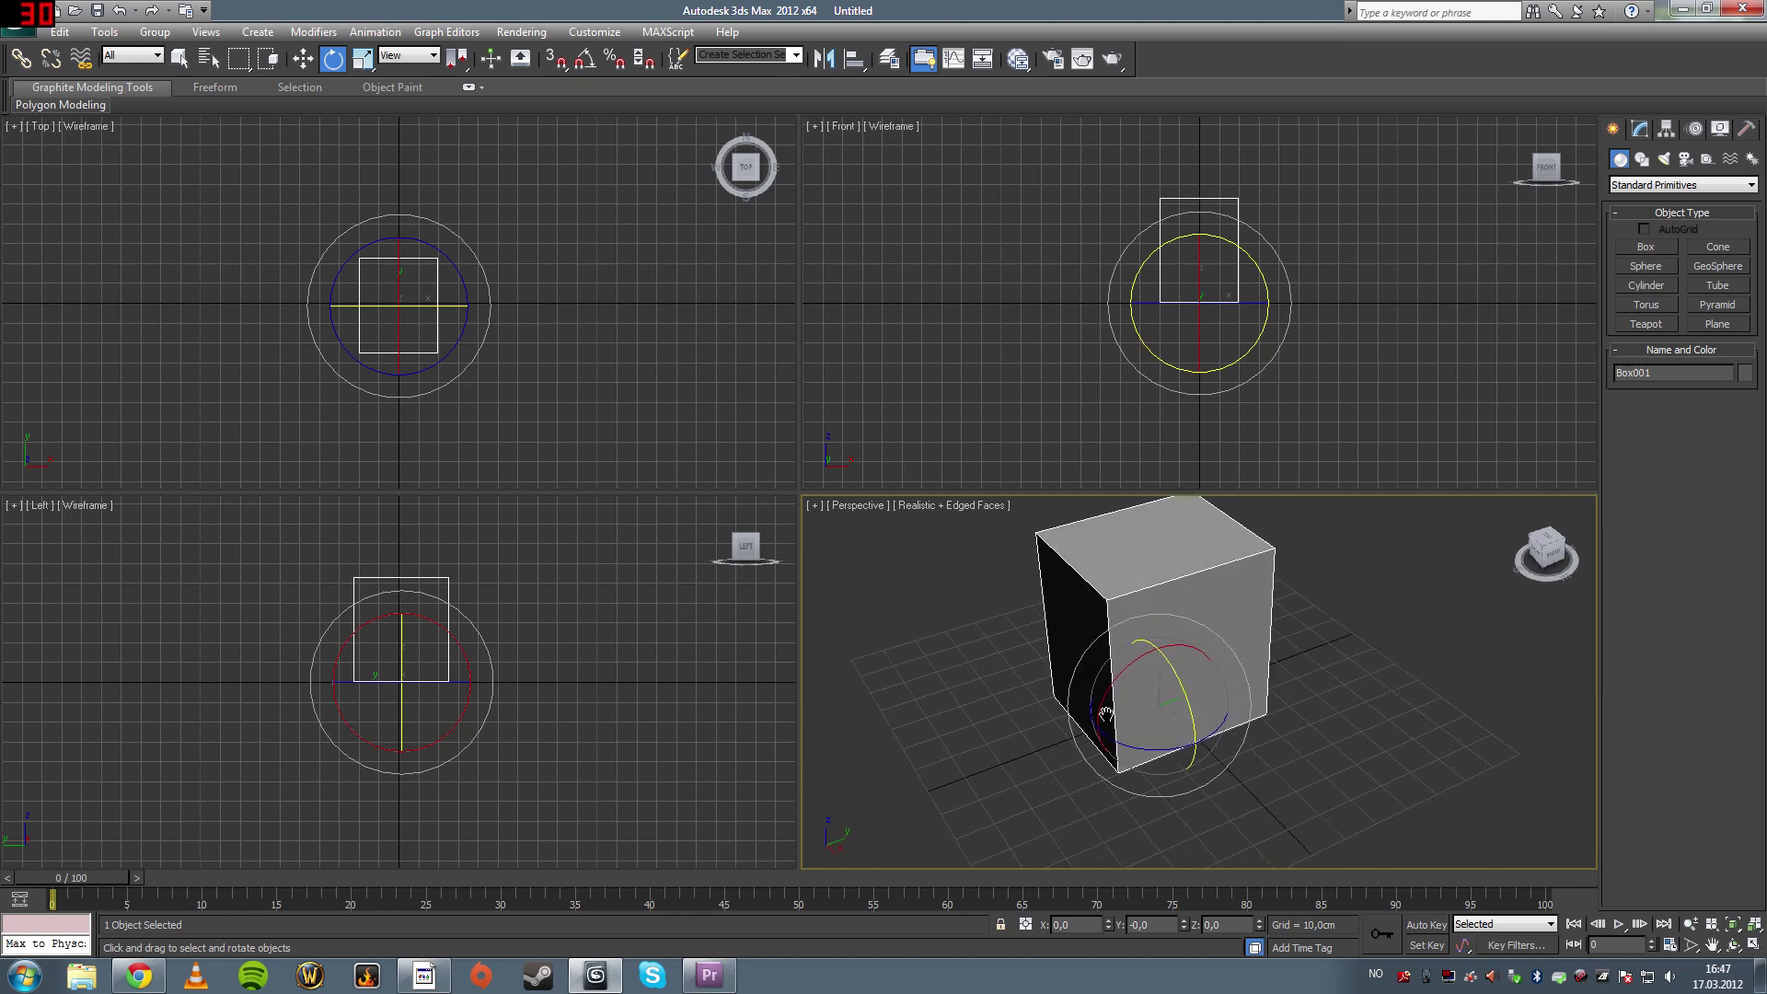
{"action": "left_click", "coordinate": [181, 59]}
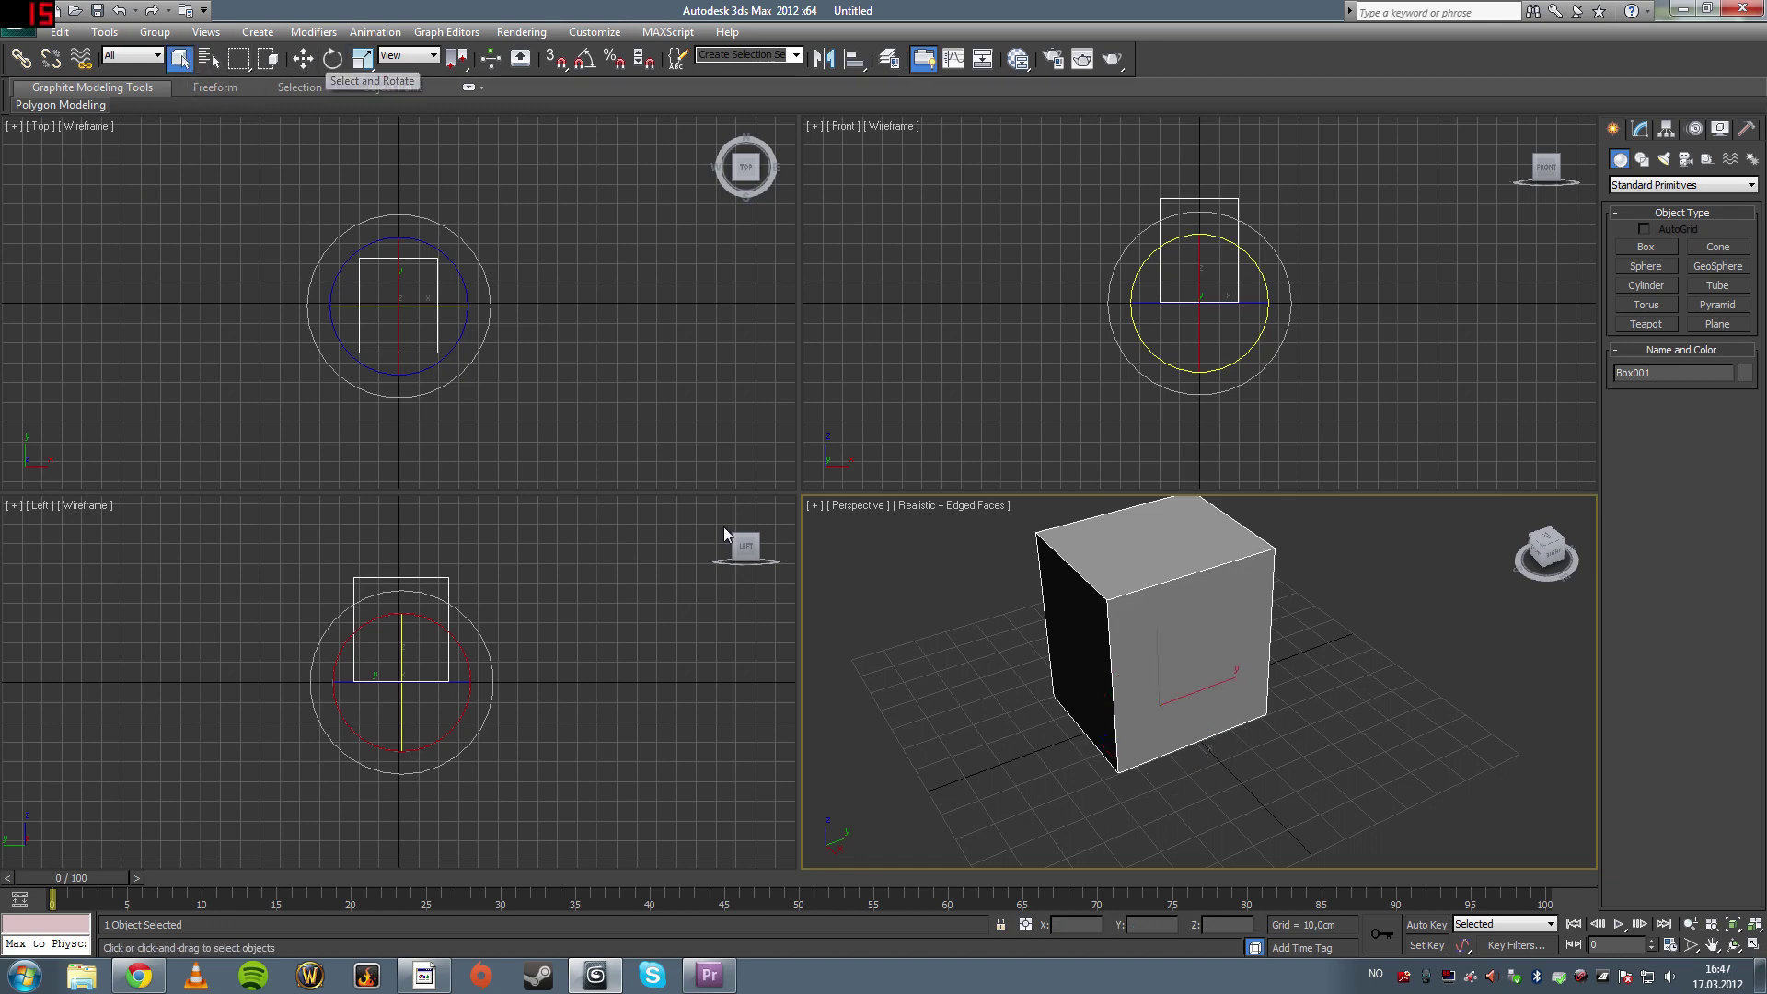
Select Box001 and show its parameters in the Modify panel
{"action": "left_click", "coordinate": [944, 700]}
{"action": "left_click_drag", "start_coordinate": [1146, 764], "coordinate": [1144, 762]}
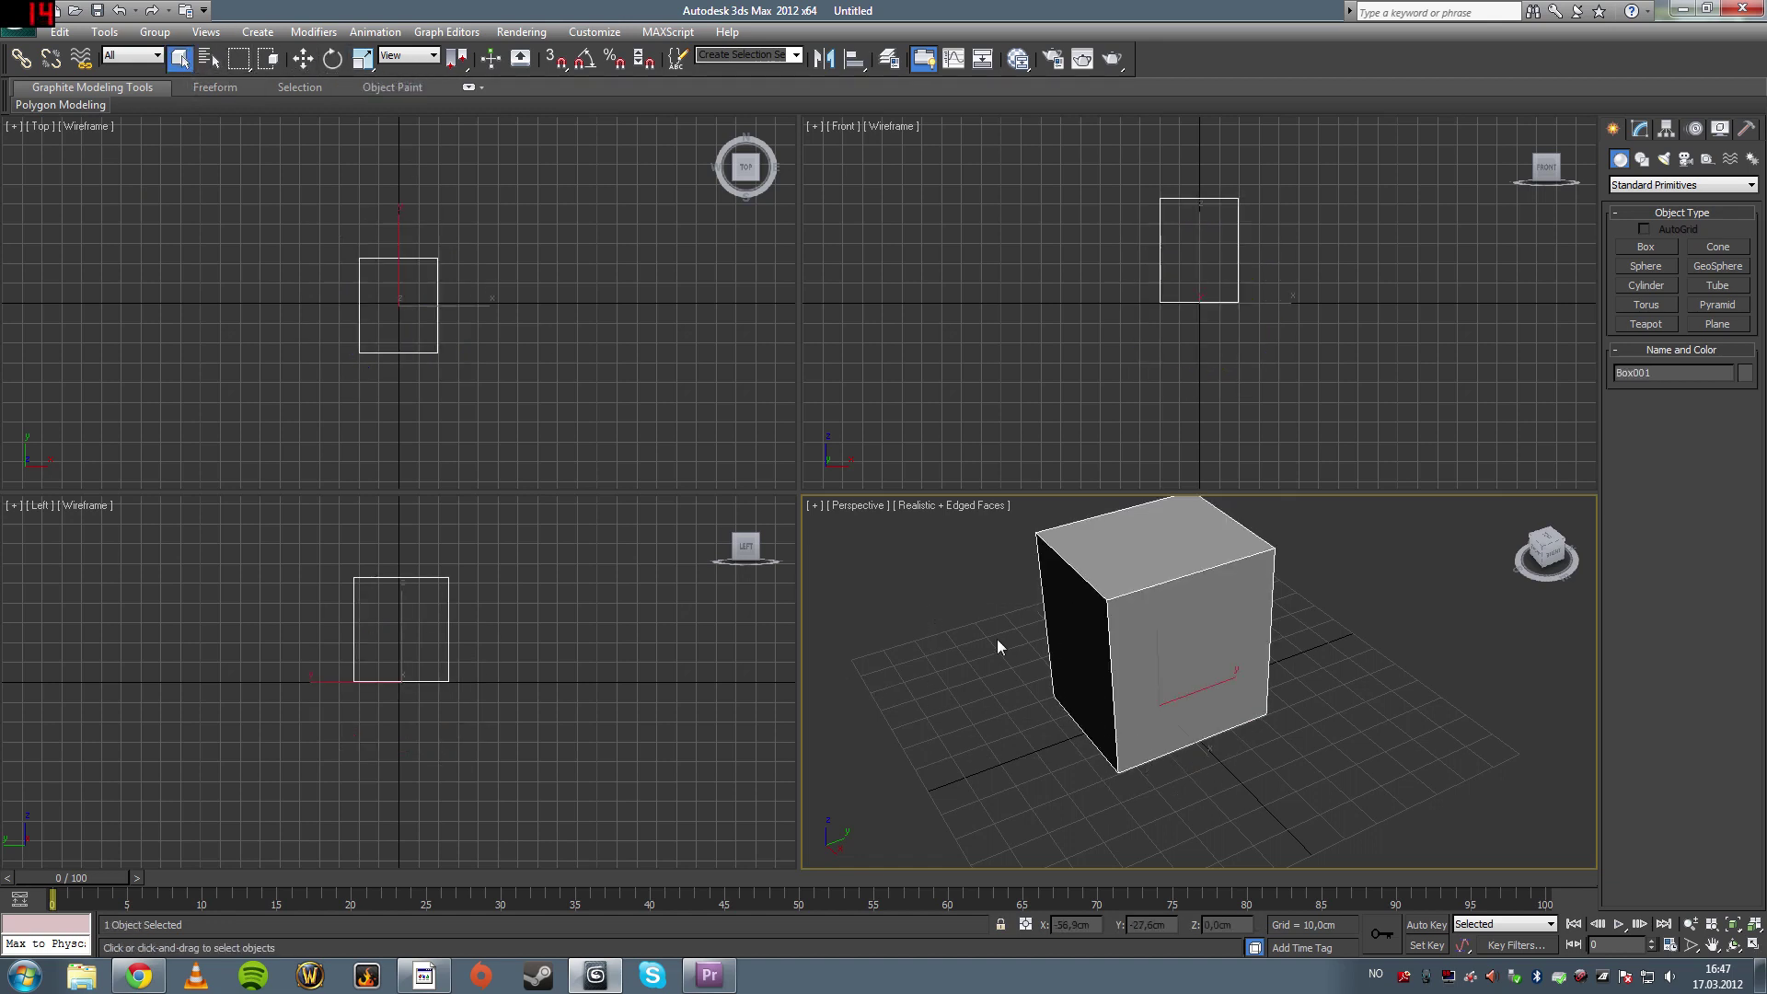
{"action": "middle_click_drag", "start_coordinate": [1138, 563], "coordinate": [1063, 565]}
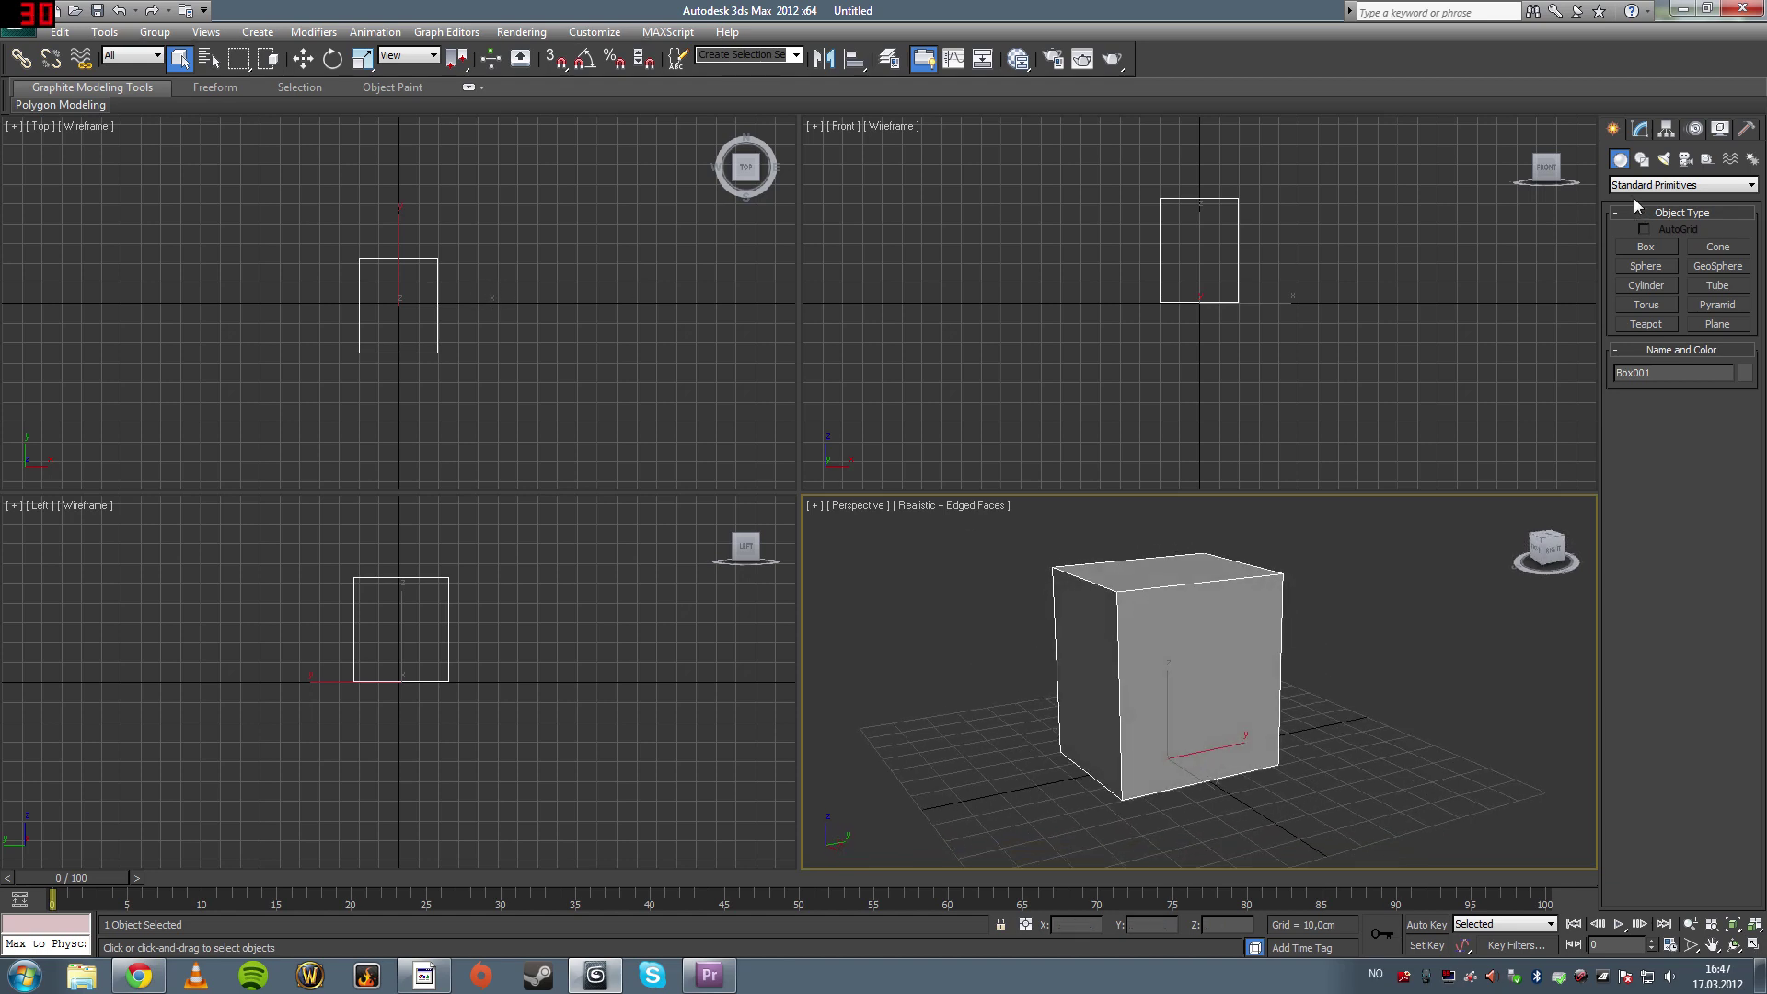
{"action": "left_click", "coordinate": [1642, 129]}
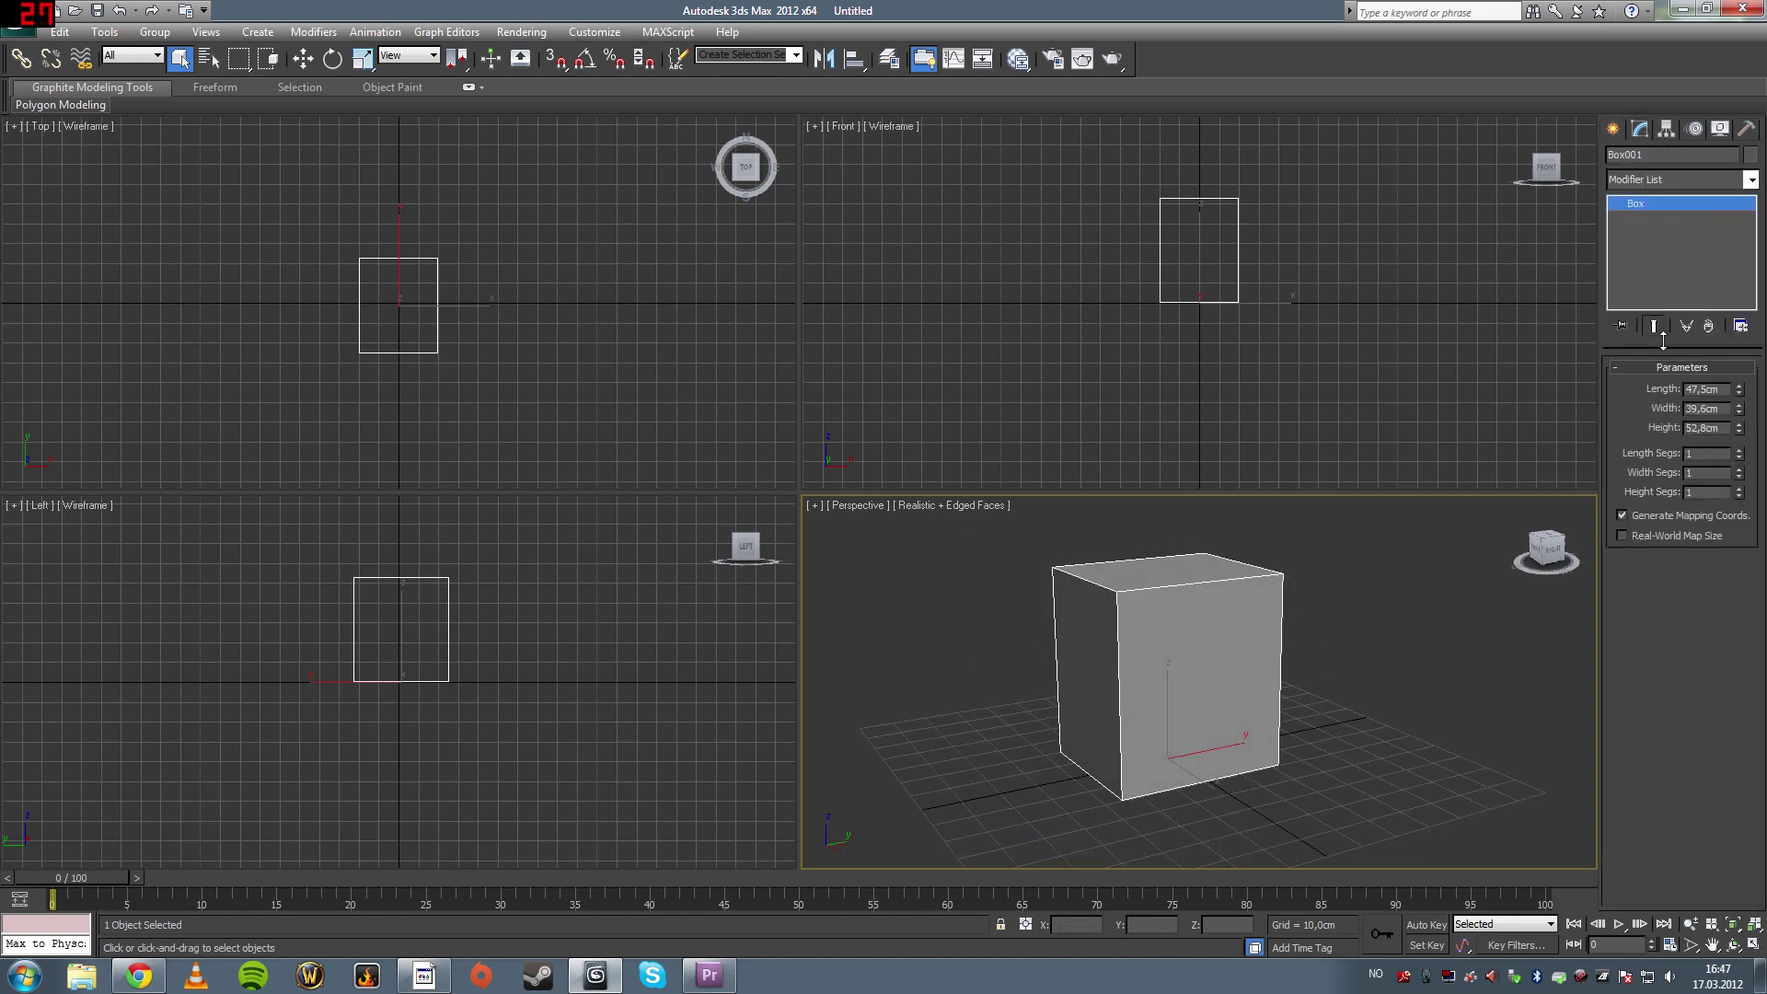
Set the box's Length, Width and Height each to 50 cm
{"action": "double_click", "coordinate": [1708, 389]}
{"action": "type", "text": "50"}
{"action": "key", "text": "Return"}
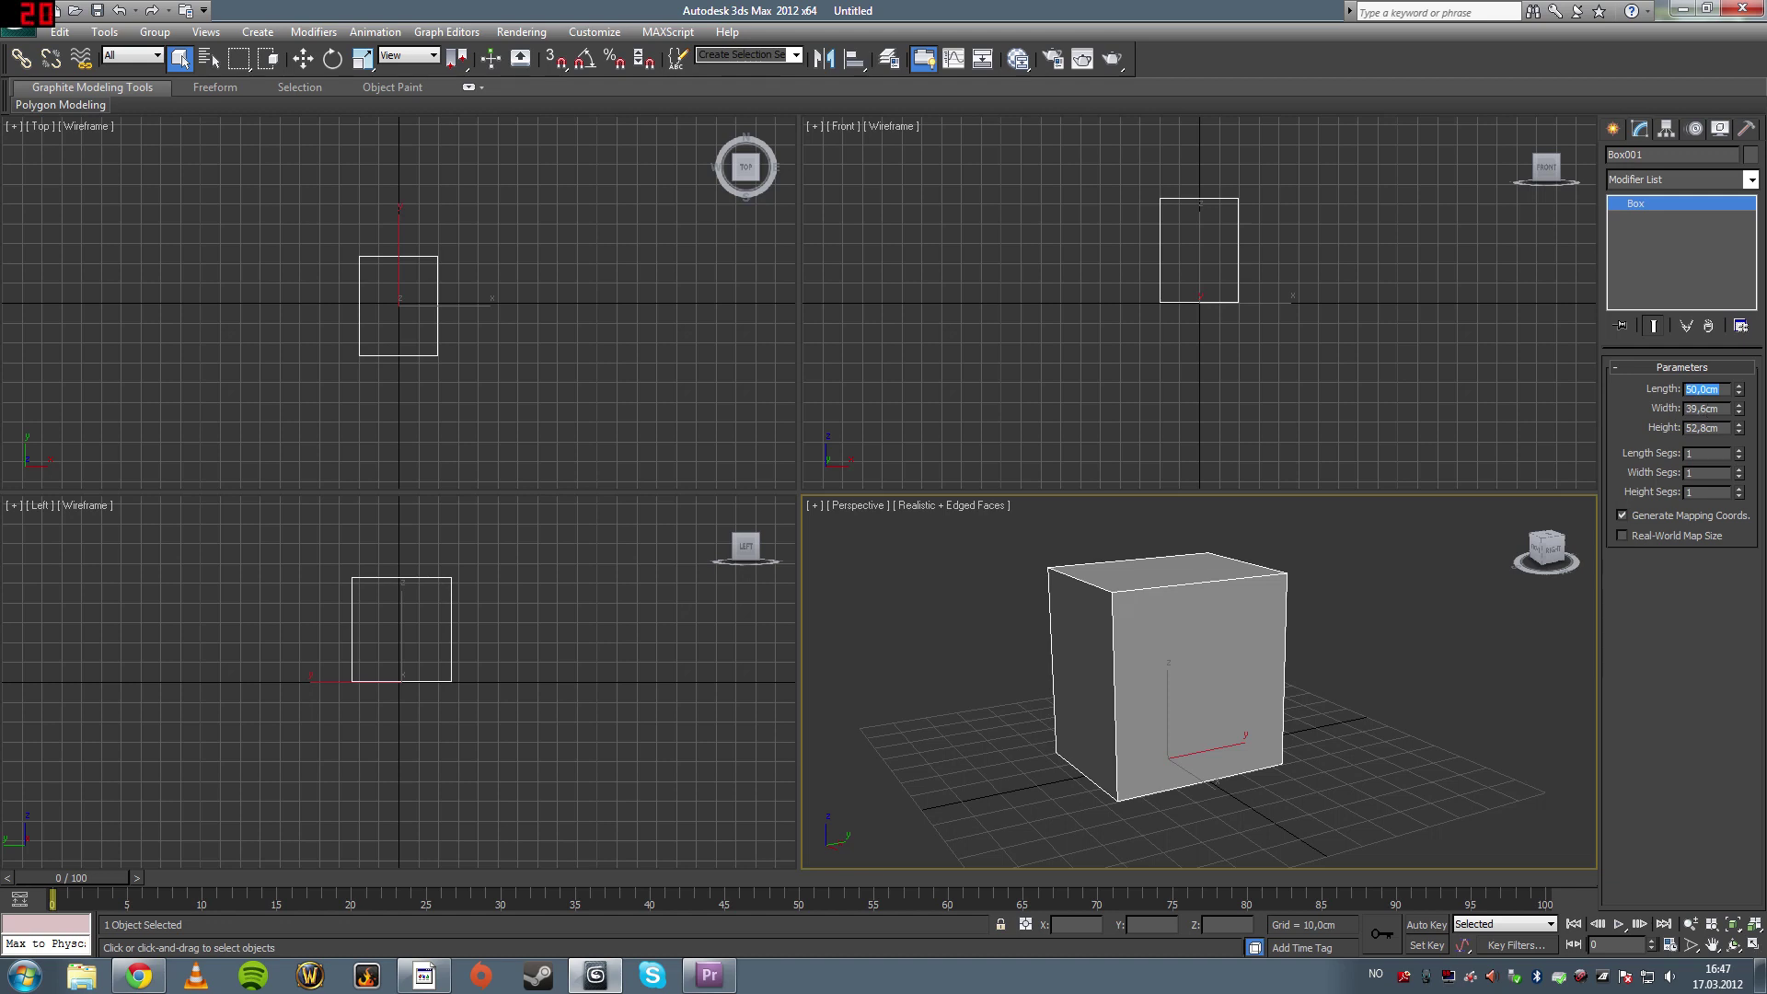
{"action": "key", "text": "Tab"}
{"action": "type", "text": "50"}
{"action": "key", "text": "Return"}
{"action": "key", "text": "Tab"}
{"action": "type", "text": "50"}
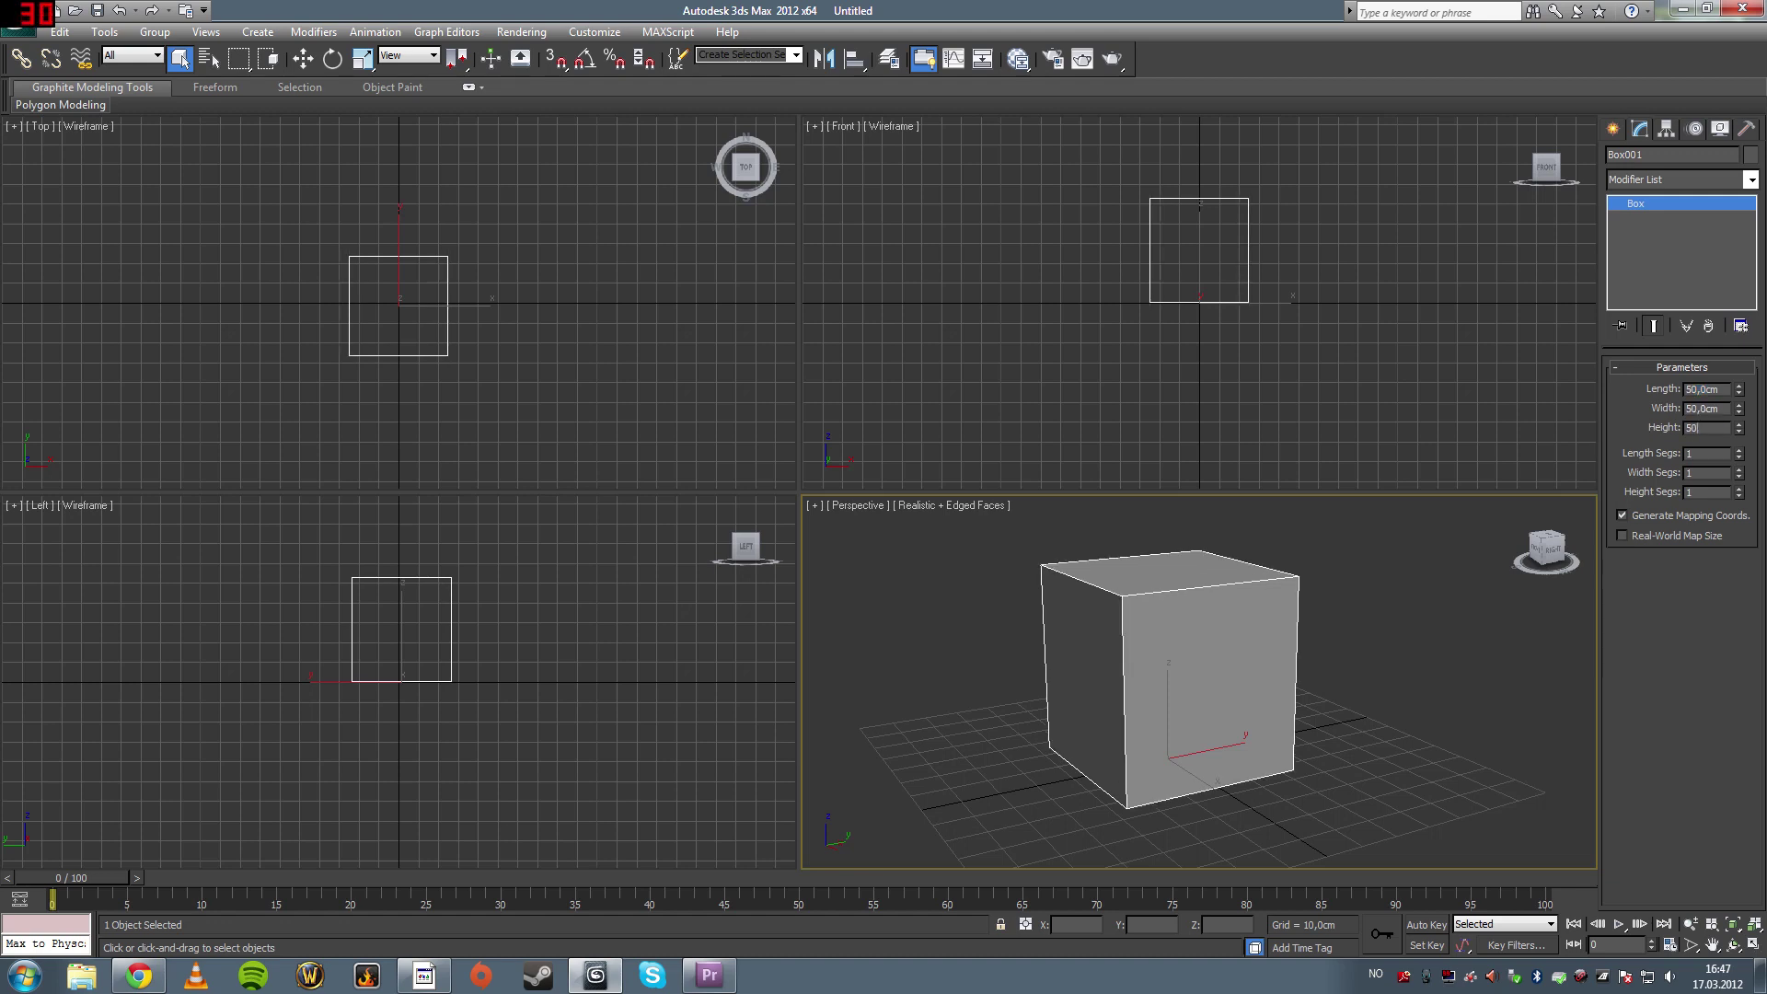
{"action": "key", "text": "Return"}
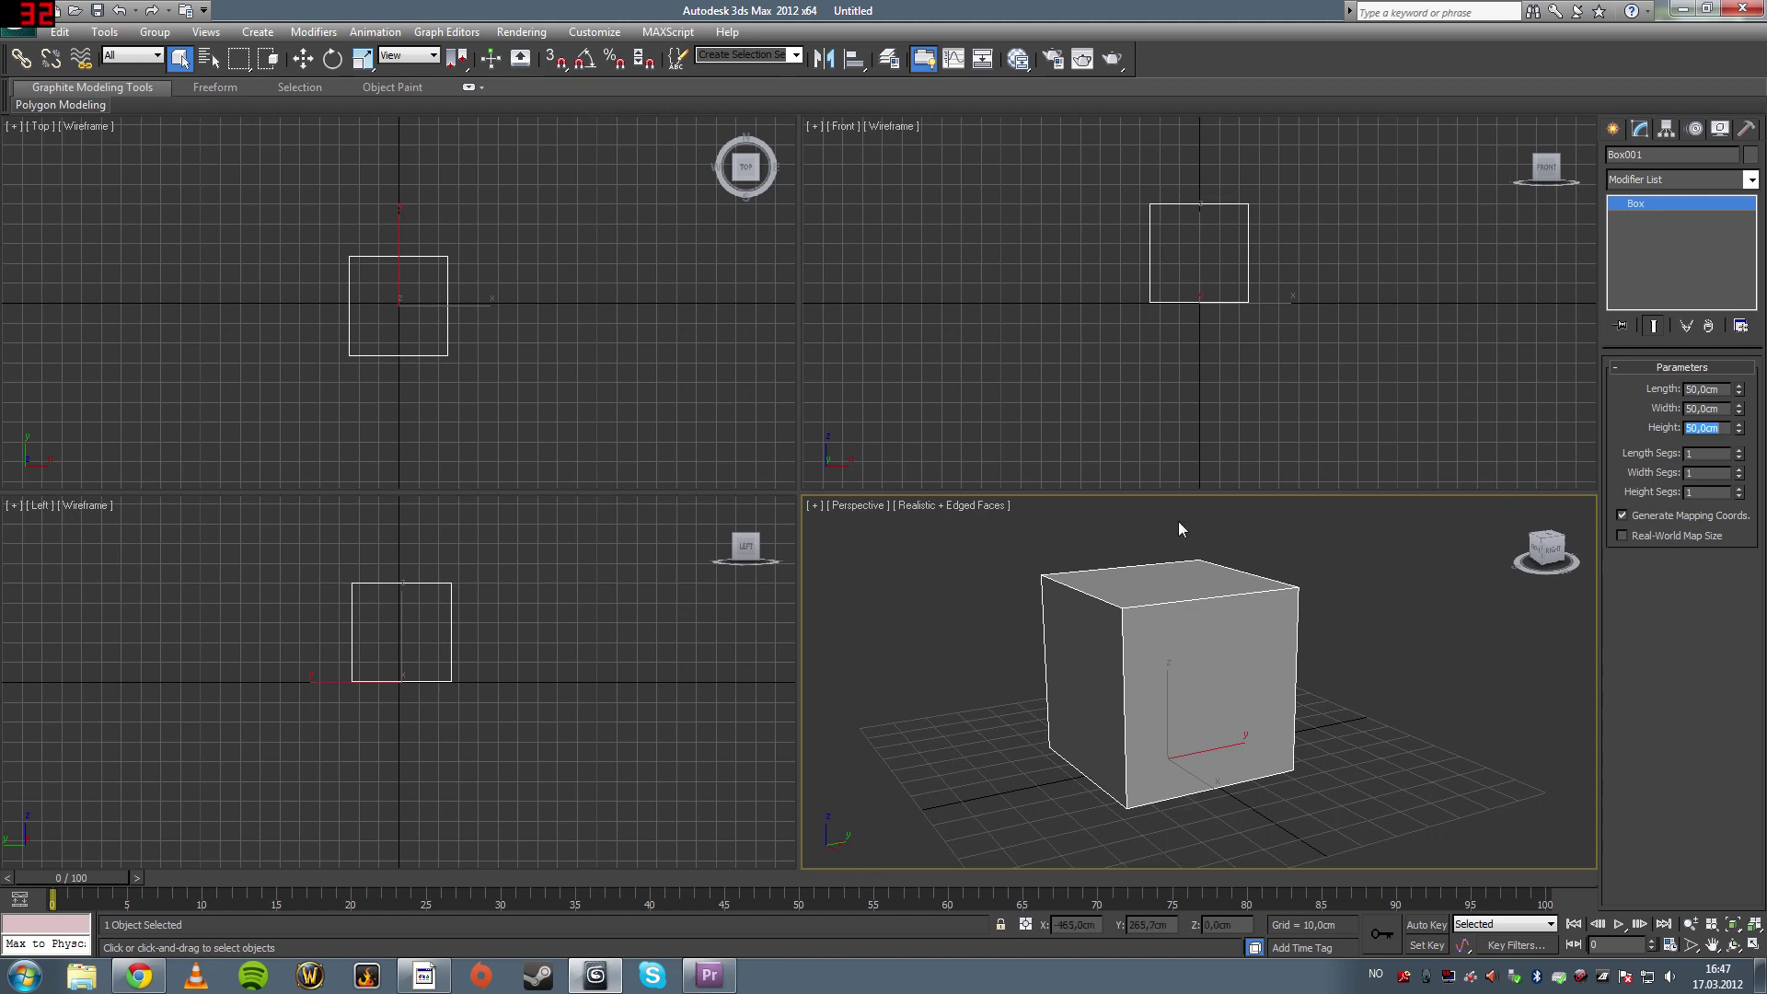
{"action": "middle_click_drag", "start_coordinate": [1181, 527], "coordinate": [1229, 548], "text": "alt"}
Select the cube, switch to Select and Uniform Scale, and recentre it in Perspective
{"action": "left_click", "coordinate": [1400, 585]}
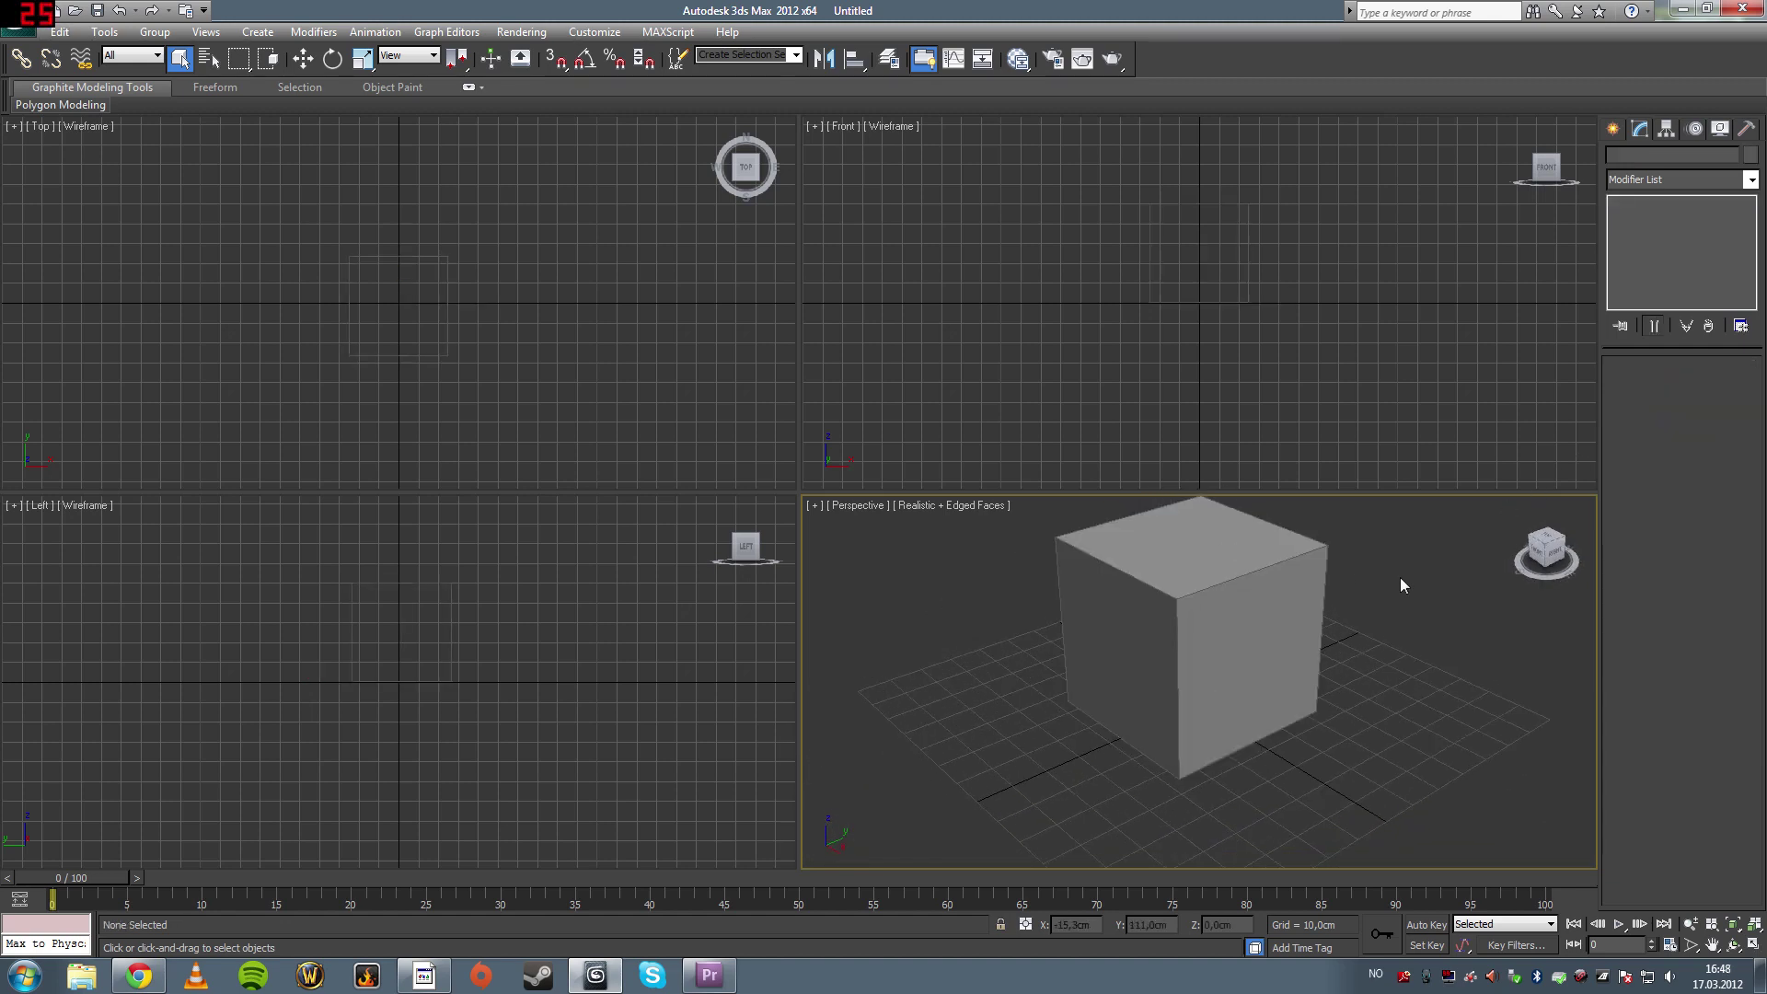
{"action": "left_click", "coordinate": [1068, 631]}
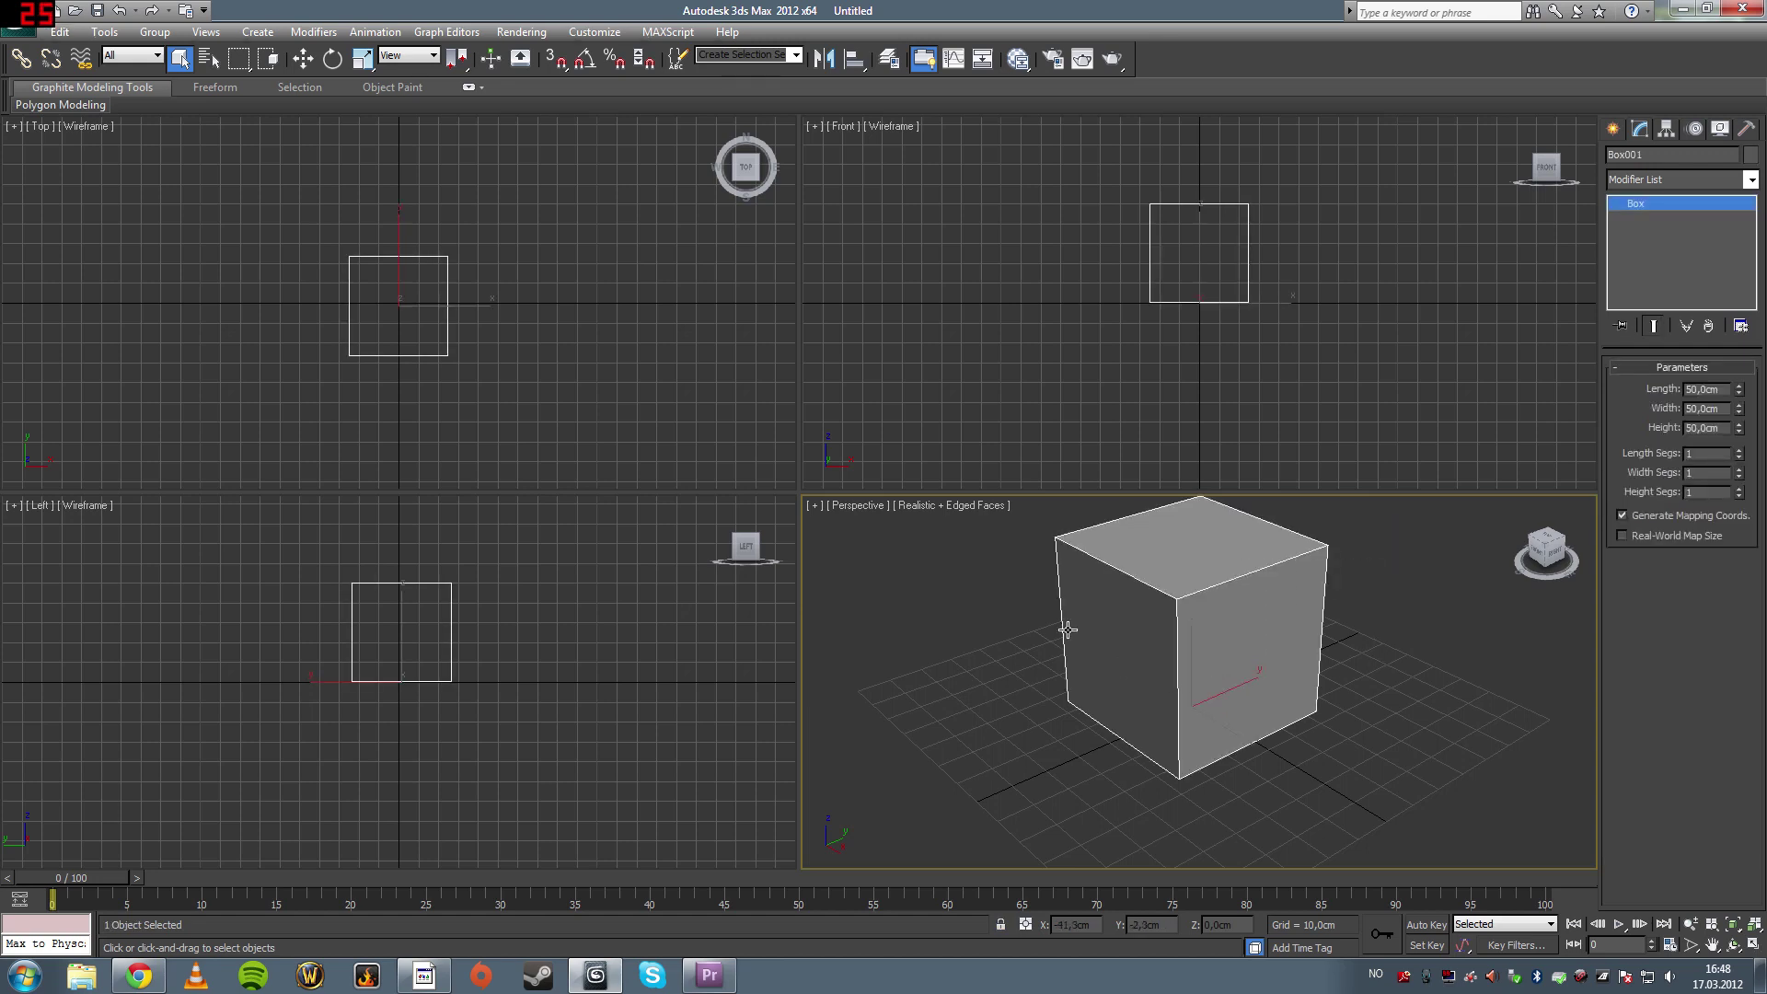
{"action": "left_click", "coordinate": [366, 69]}
{"action": "middle_click_drag", "start_coordinate": [1323, 636], "coordinate": [1330, 681]}
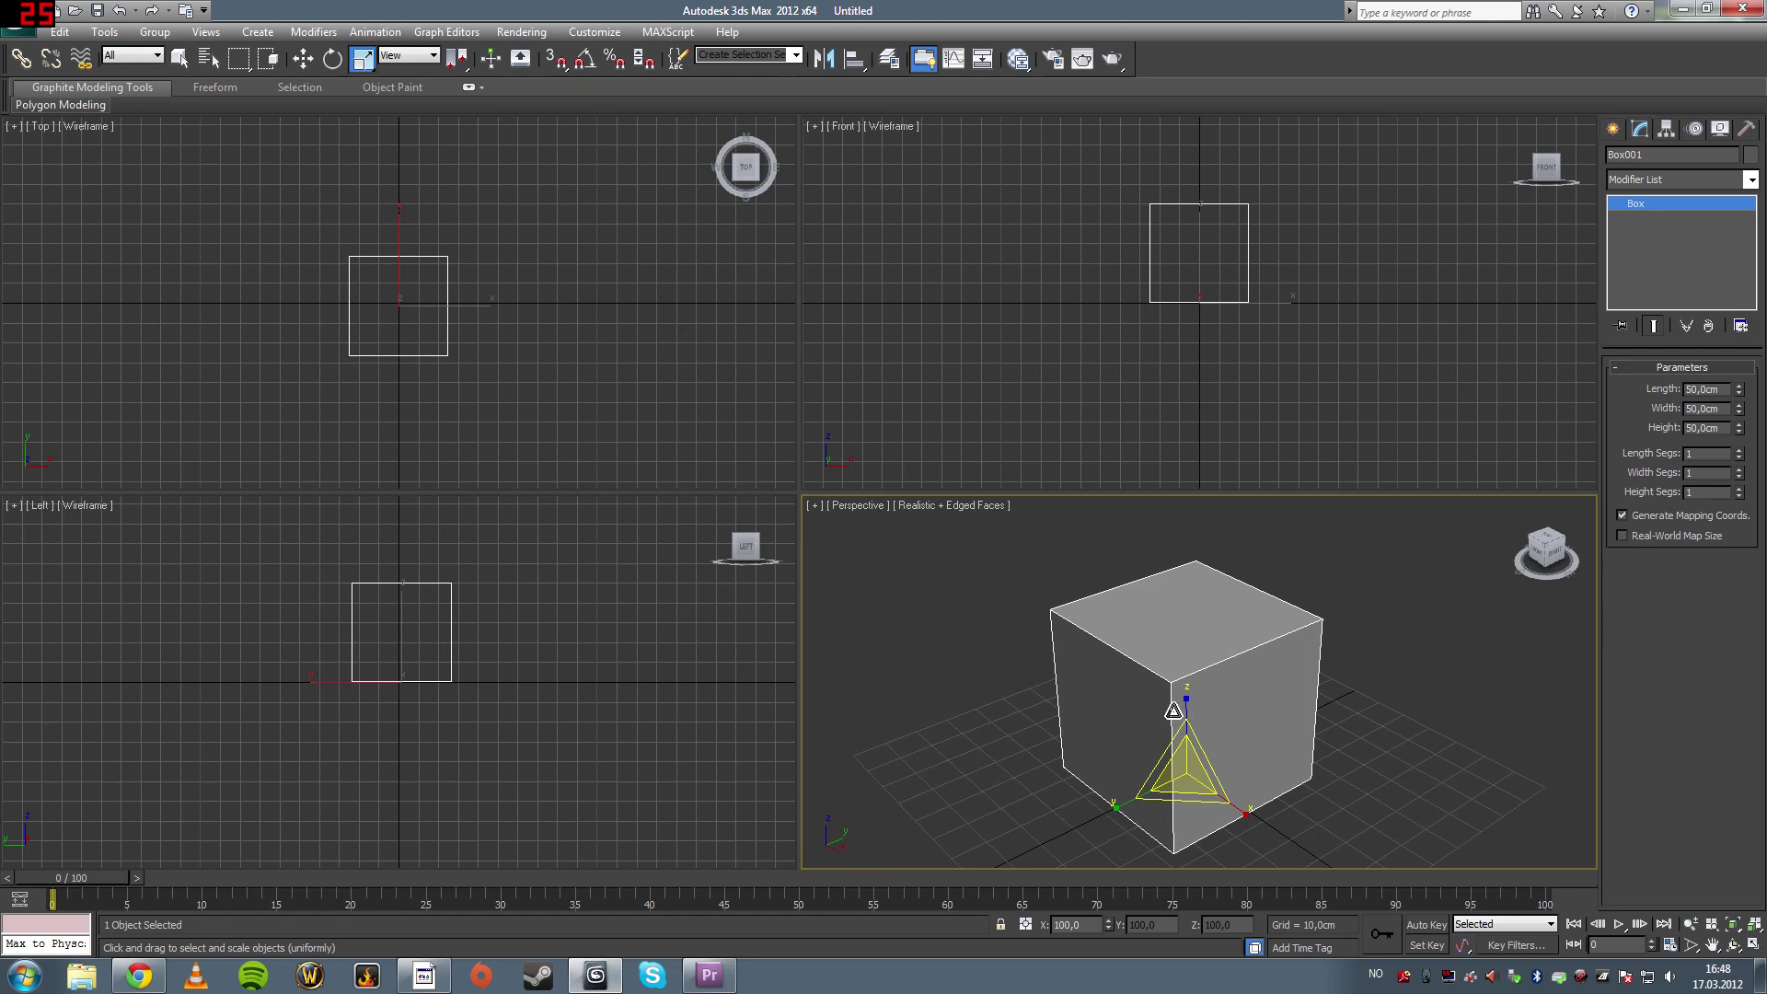
{"action": "middle_click_drag", "start_coordinate": [1251, 734], "coordinate": [1195, 707]}
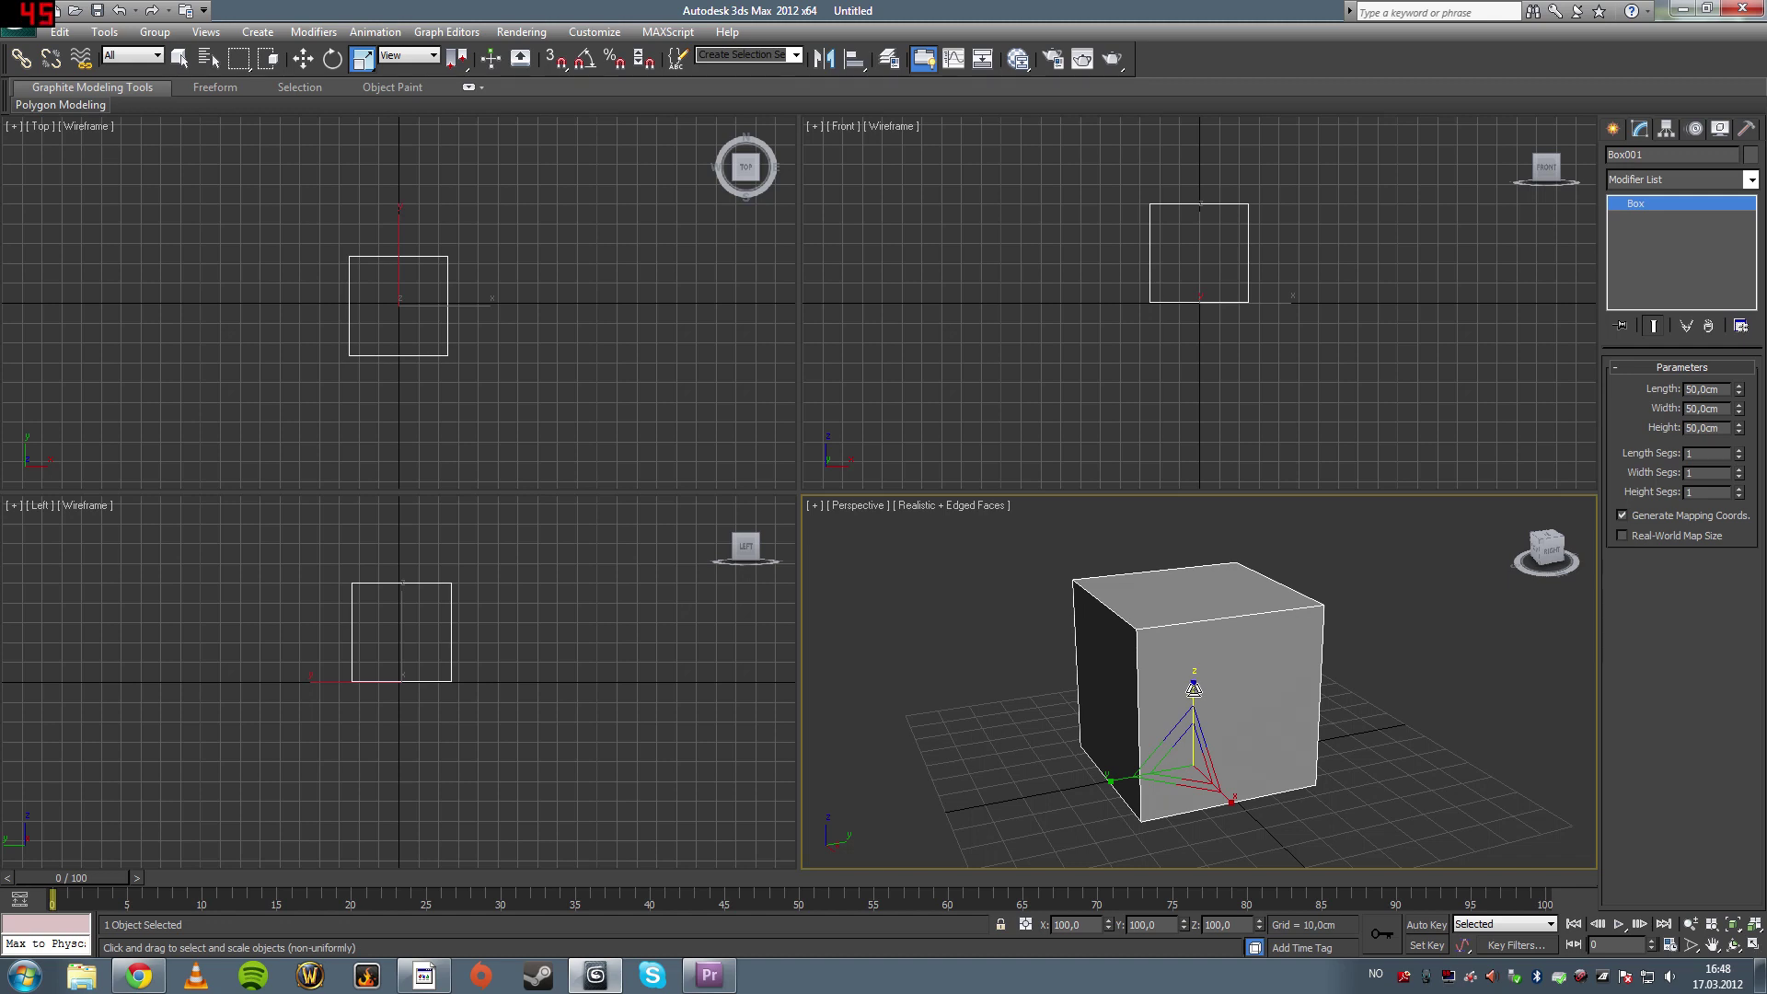
Stretch the cube along Z, Y and X and scale it uniformly, then cancel back to 100%
{"action": "mouse_move", "coordinate": [1194, 688]}
{"action": "left_mouse_down"}
{"action": "mouse_move", "coordinate": [1196, 646]}
{"action": "mouse_move", "coordinate": [1195, 689]}
{"action": "left_mouse_up"}
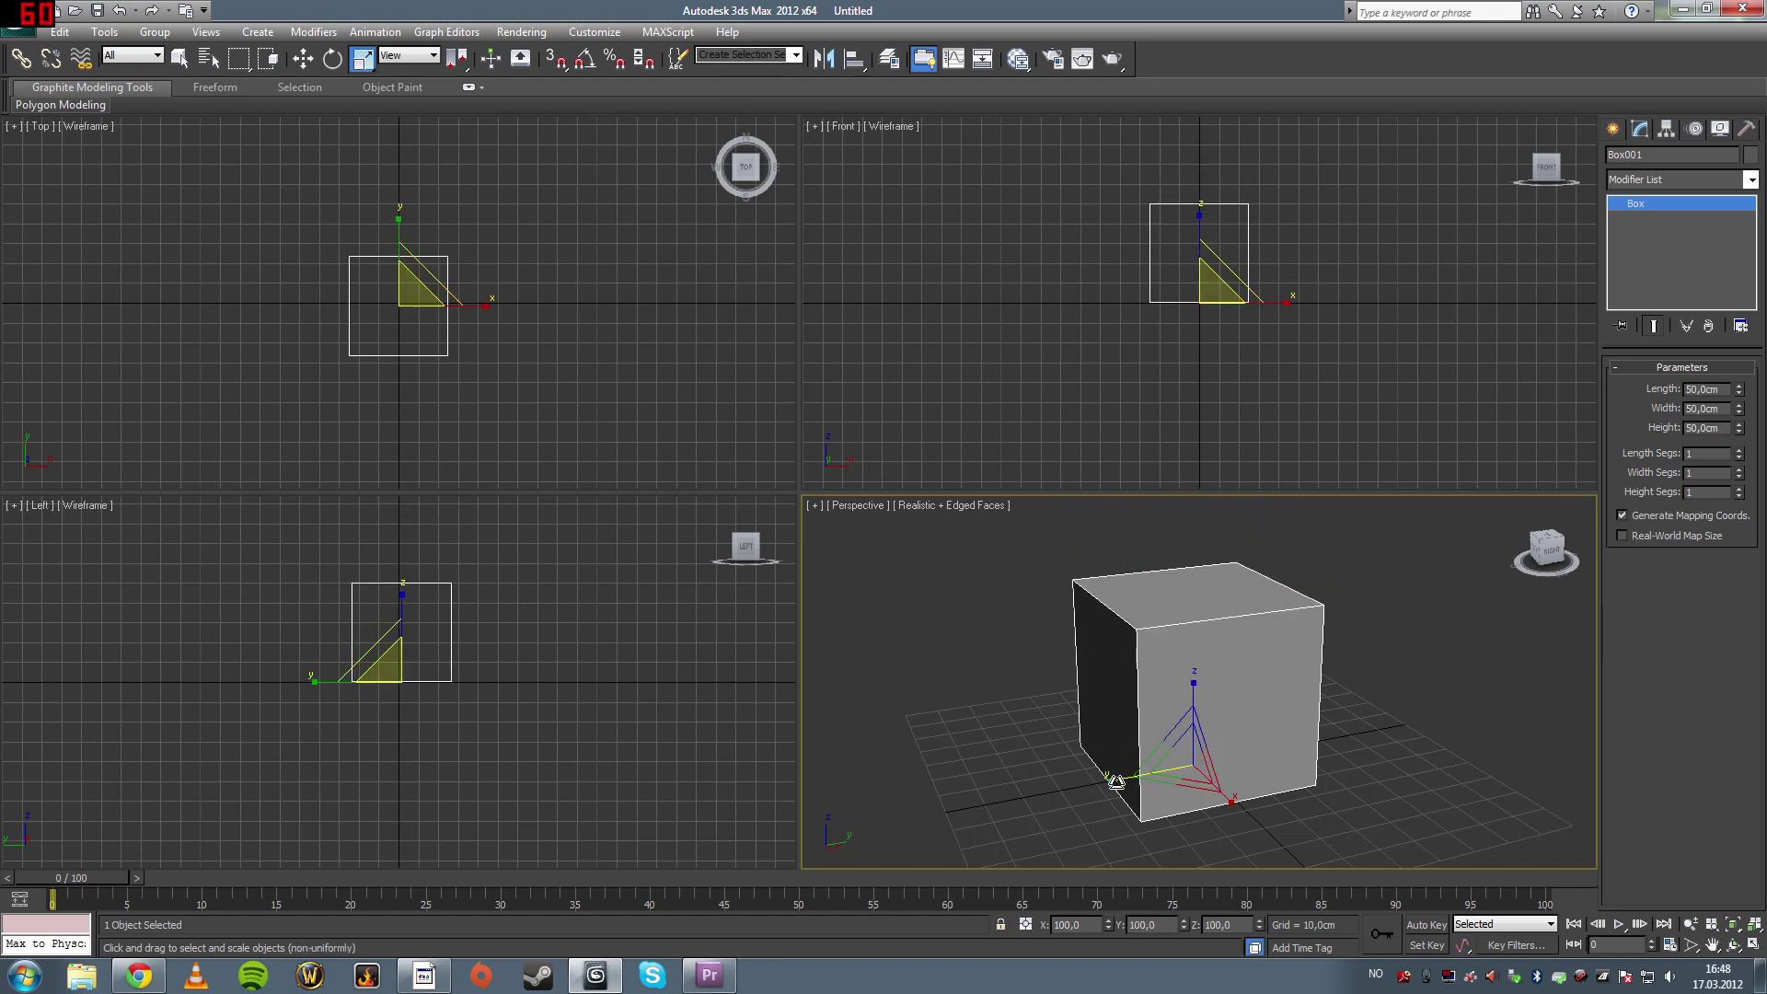
{"action": "left_click_drag", "start_coordinate": [1117, 782], "coordinate": [1233, 820]}
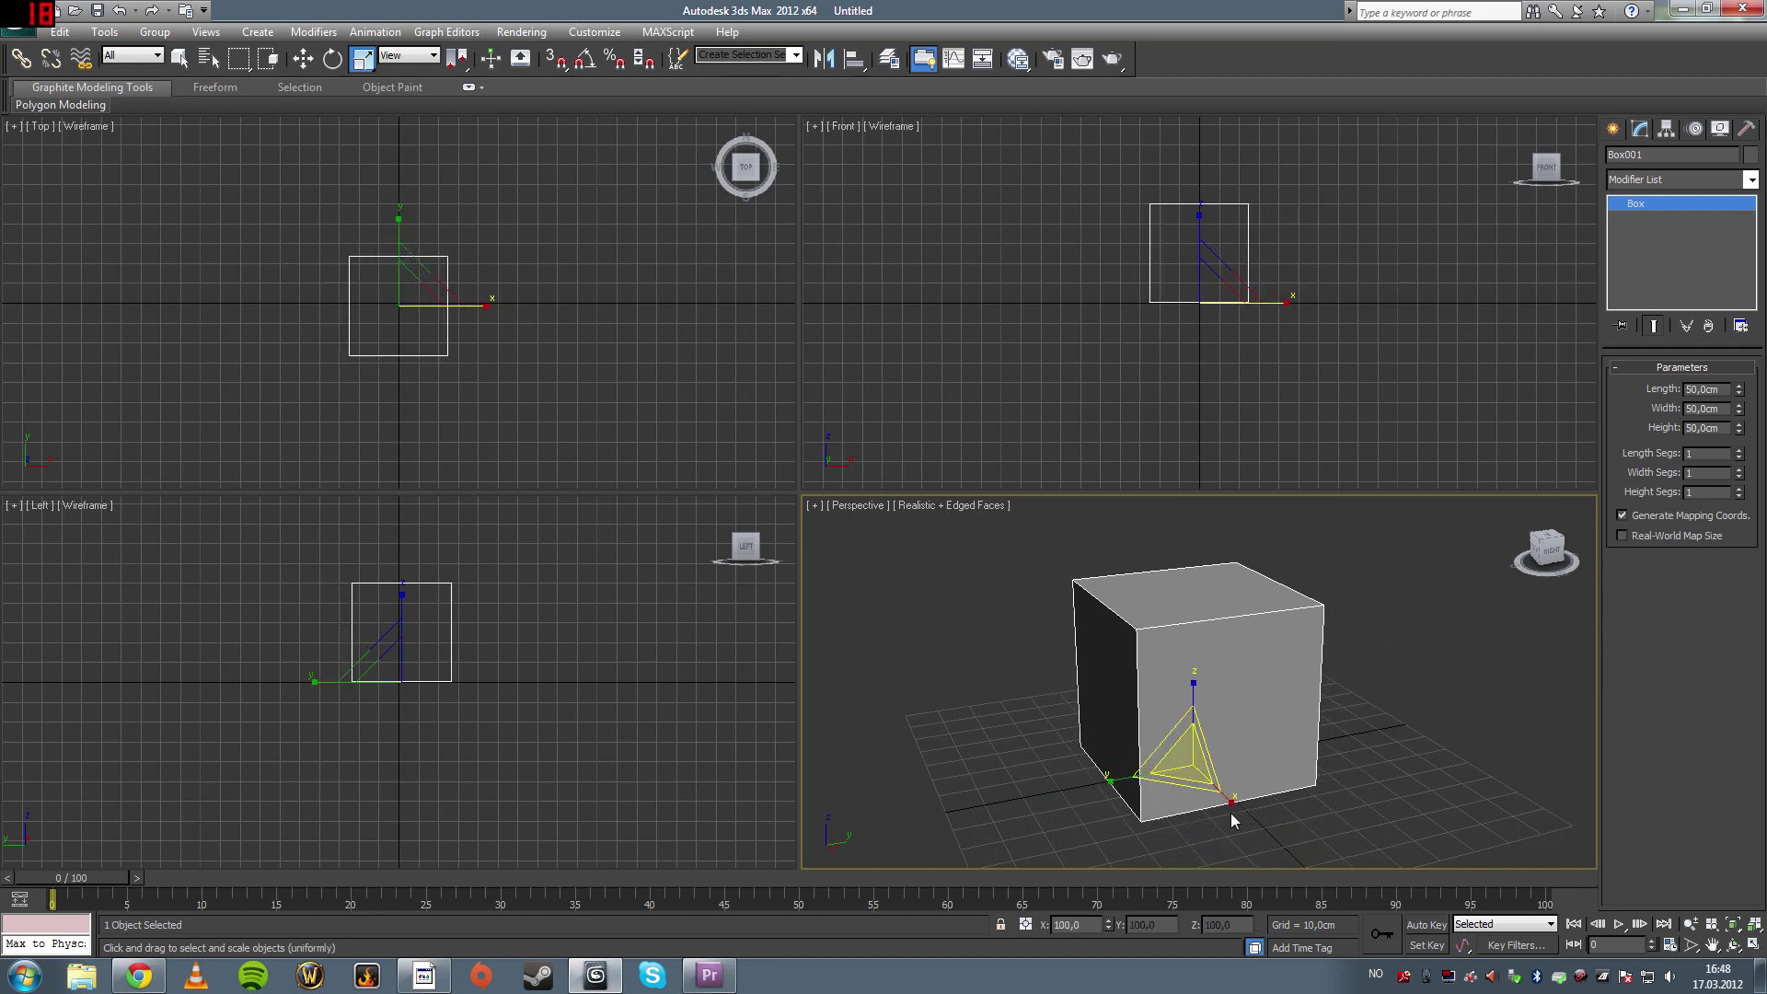
{"action": "middle_click_drag", "start_coordinate": [1196, 814], "coordinate": [1177, 811], "text": "alt"}
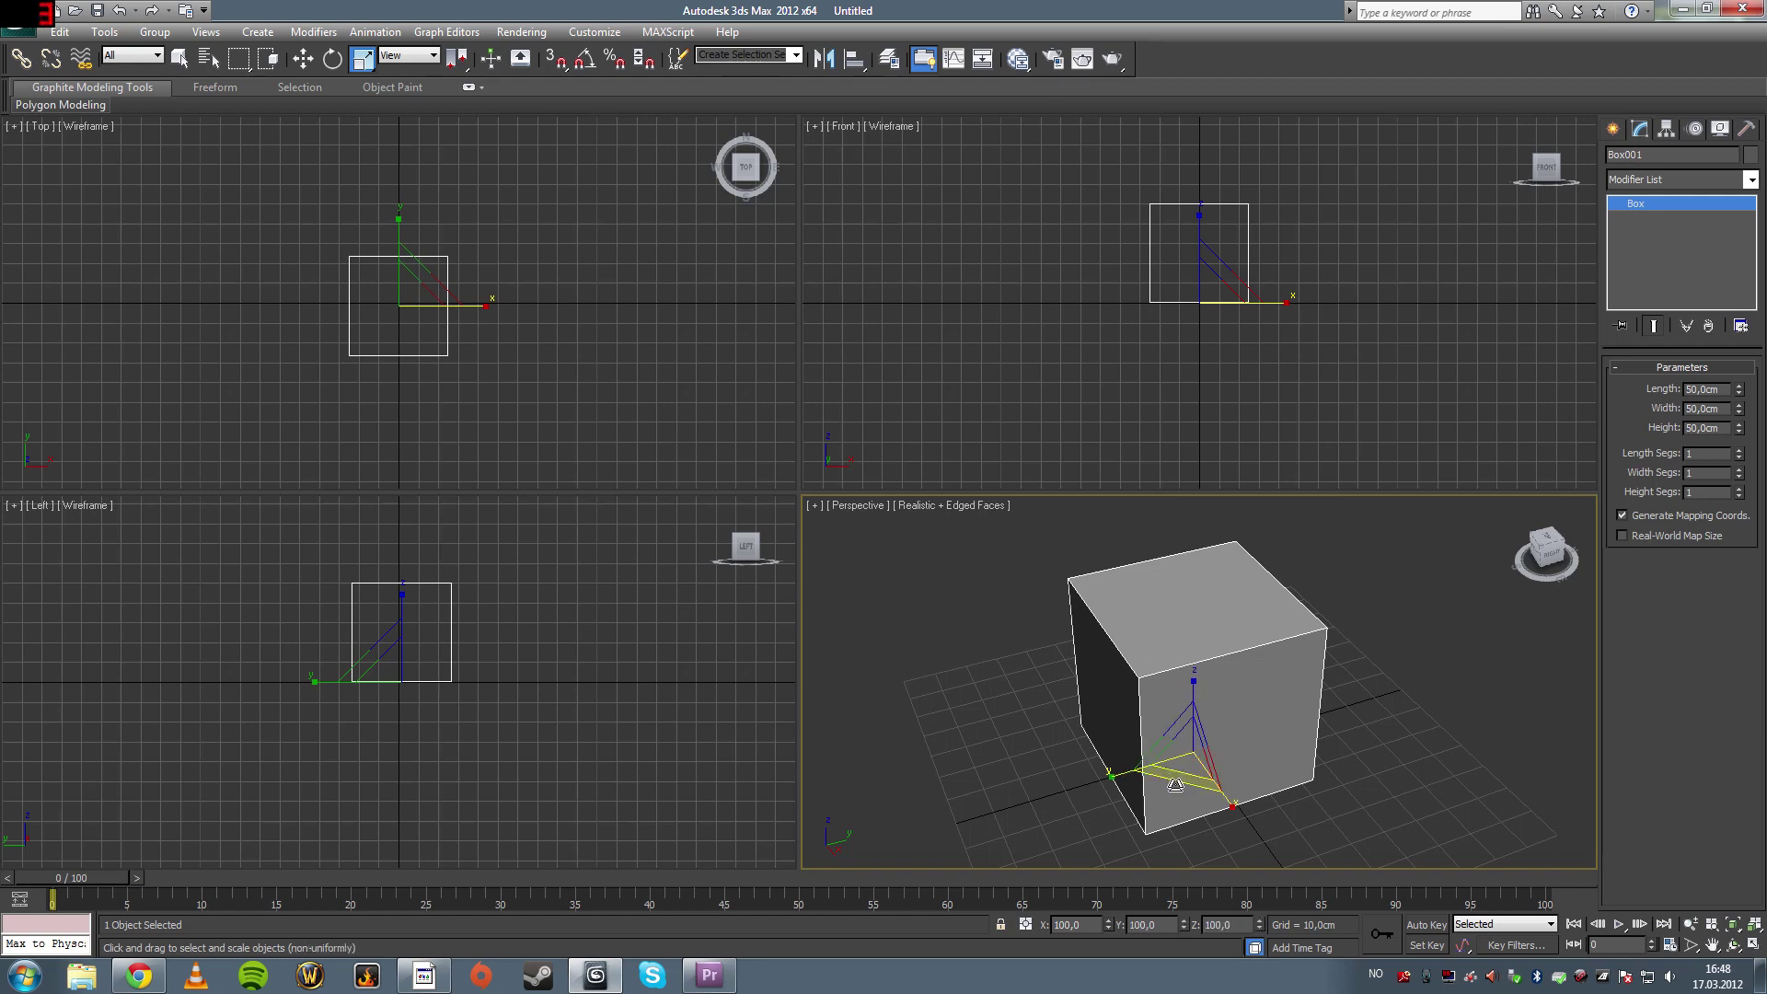
{"action": "left_click_drag", "start_coordinate": [1175, 784], "coordinate": [1171, 733]}
{"action": "middle_click_drag", "start_coordinate": [1171, 733], "coordinate": [1220, 742], "text": "alt"}
{"action": "mouse_move", "coordinate": [1217, 742]}
{"action": "left_mouse_down"}
{"action": "mouse_move", "coordinate": [1307, 732]}
{"action": "mouse_move", "coordinate": [1247, 726]}
{"action": "left_mouse_up"}
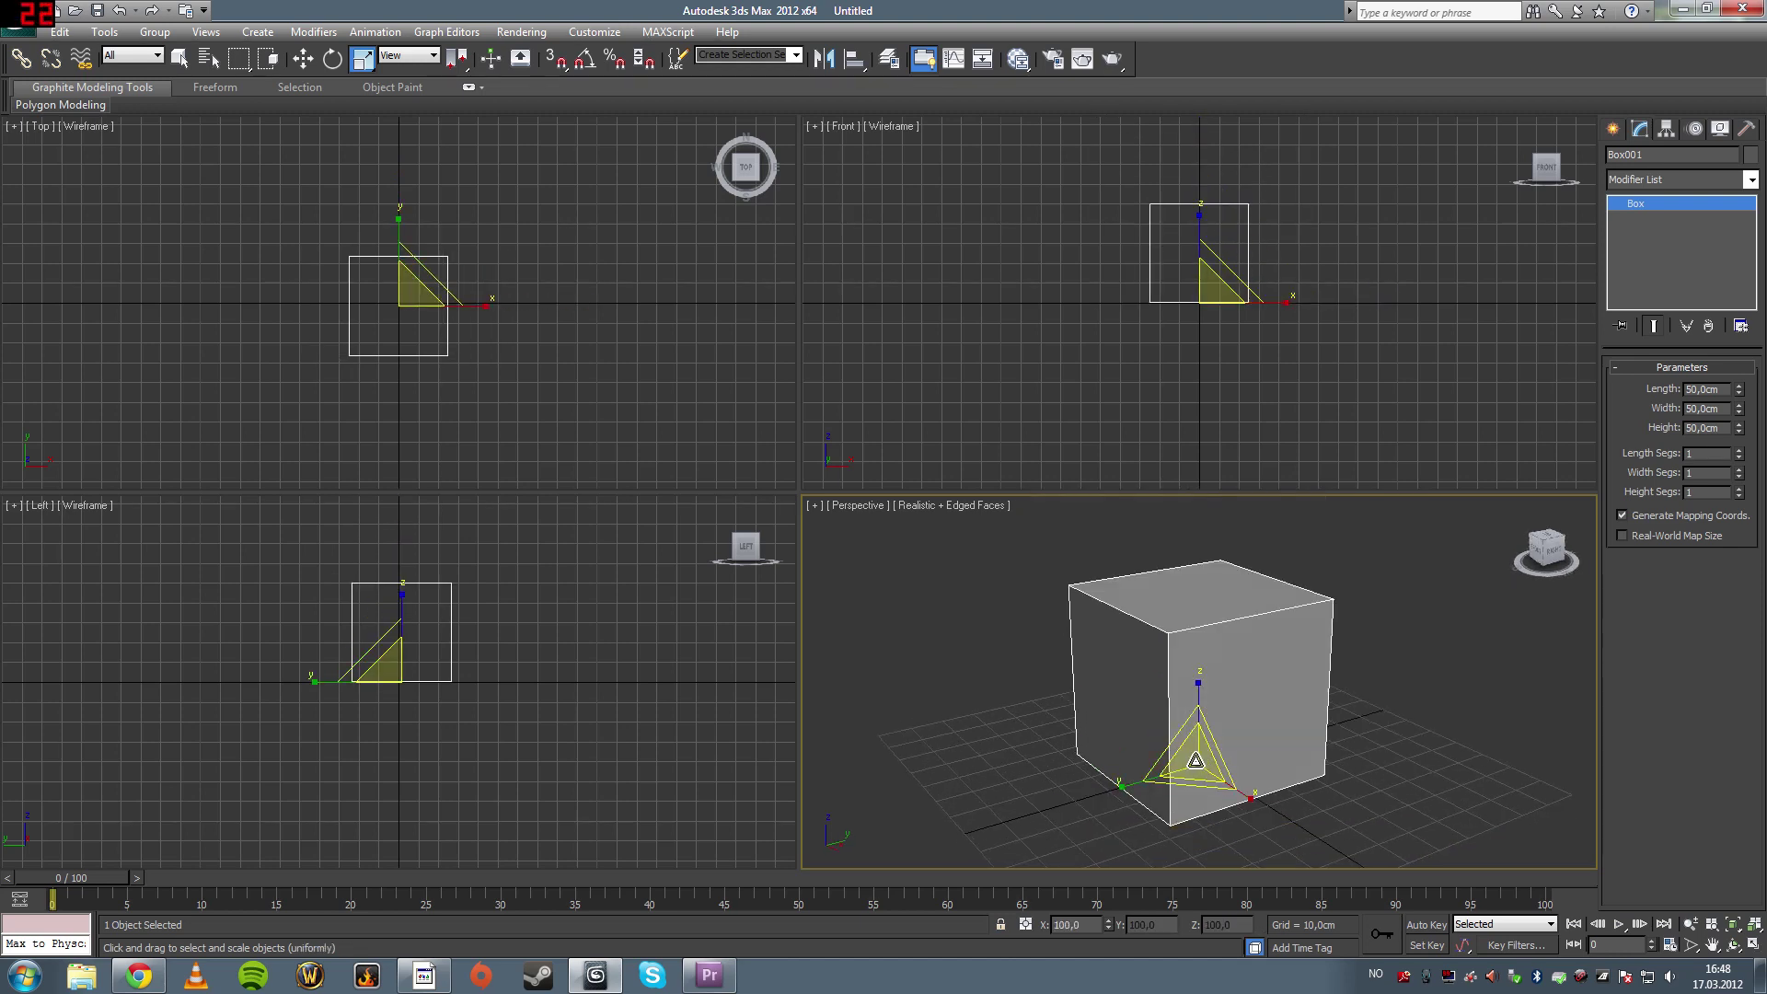
{"action": "left_click_drag", "start_coordinate": [1195, 760], "coordinate": [1217, 690]}
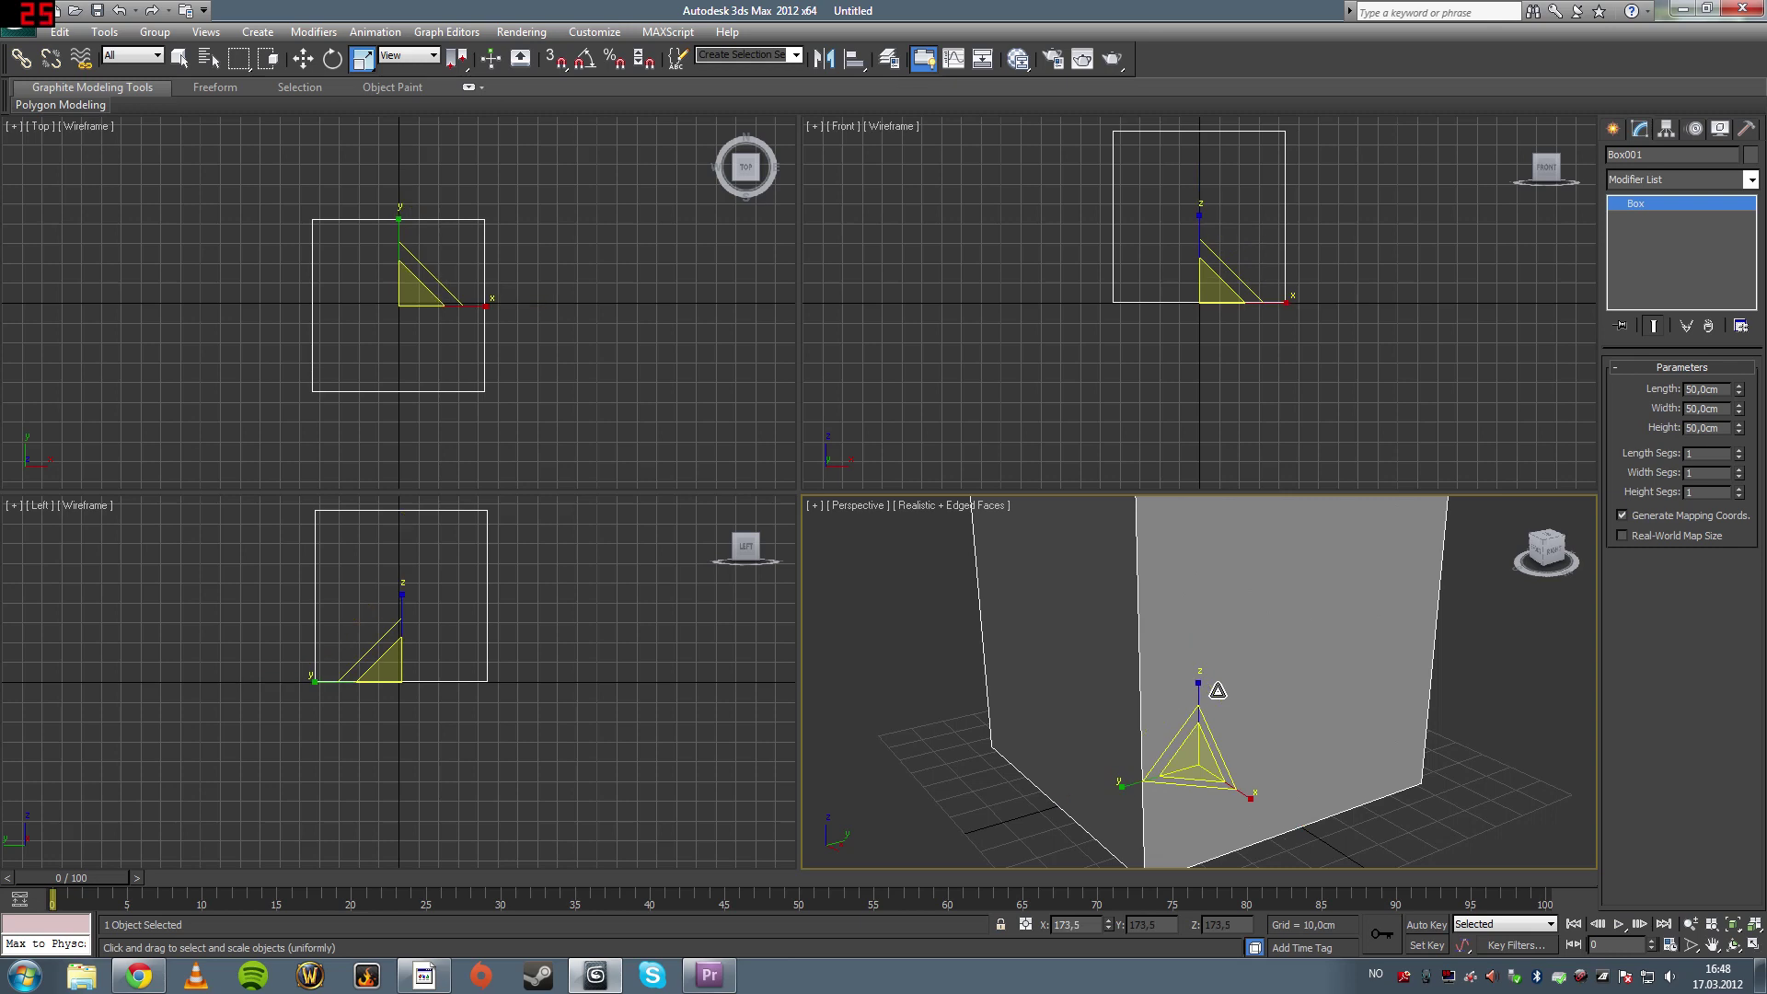
{"action": "right_click", "coordinate": [1217, 690]}
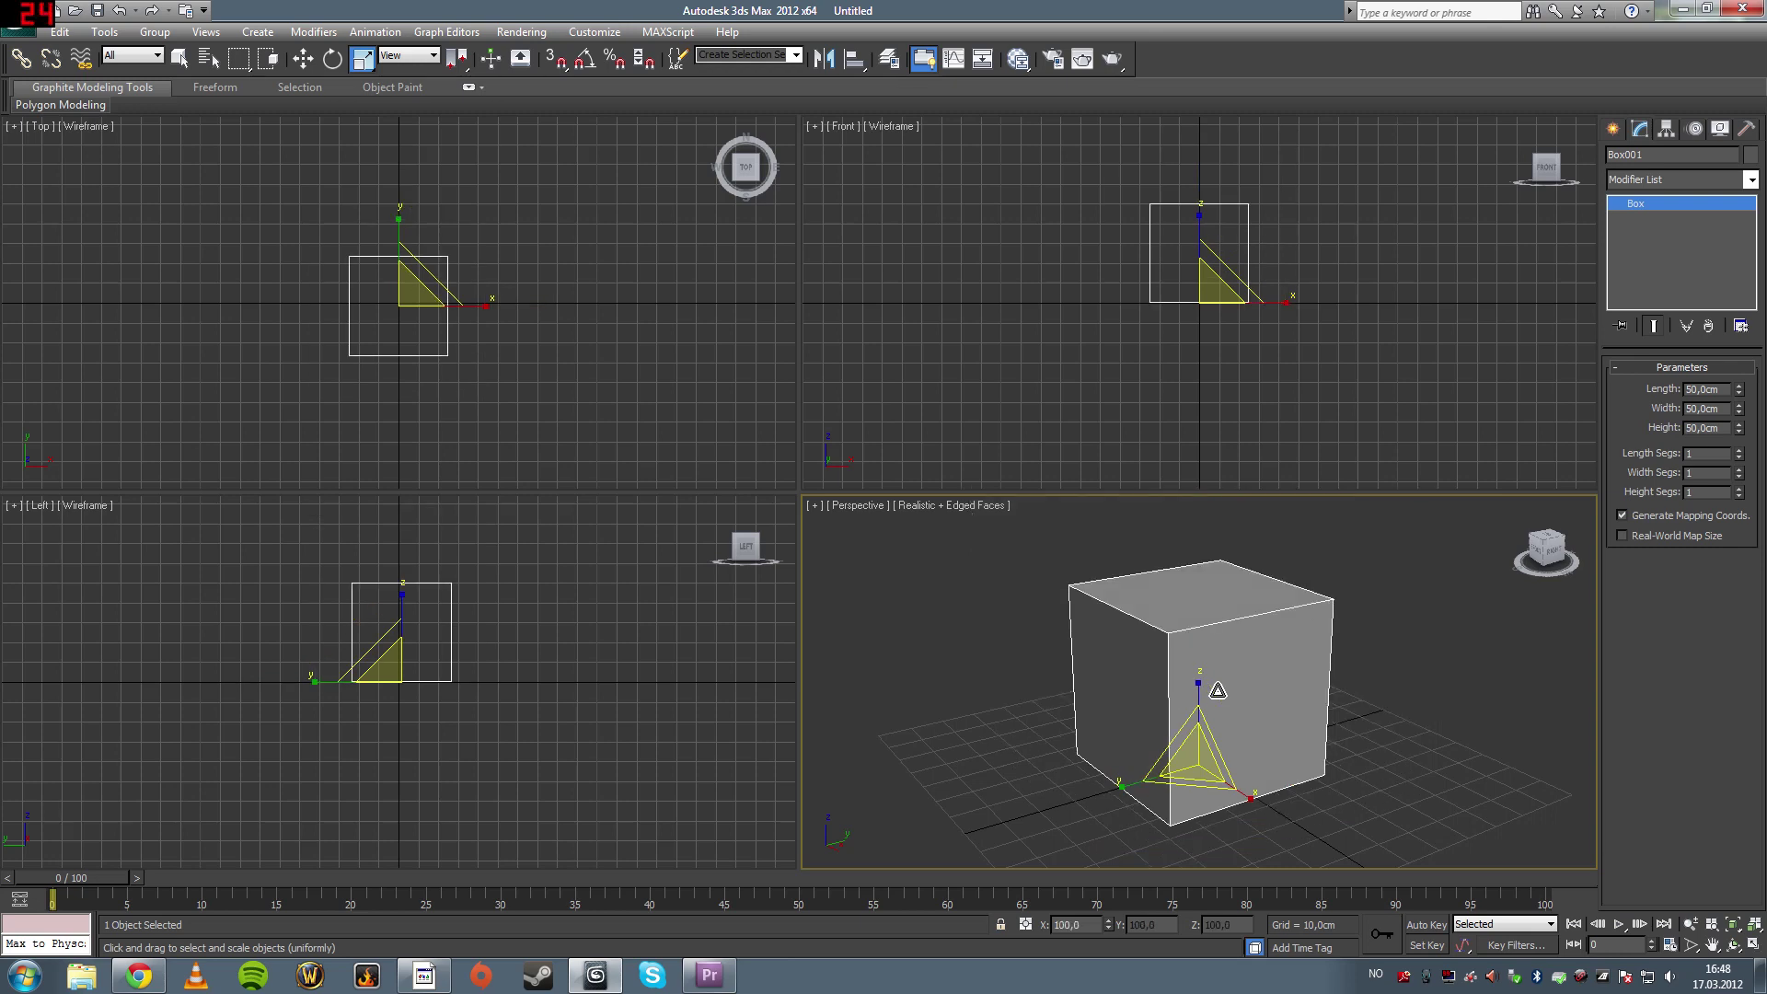
Orbit the Perspective view higher and around to face the cube's front, then return to Select mode
{"action": "middle_click_drag", "start_coordinate": [1346, 655], "coordinate": [1314, 691], "text": "alt"}
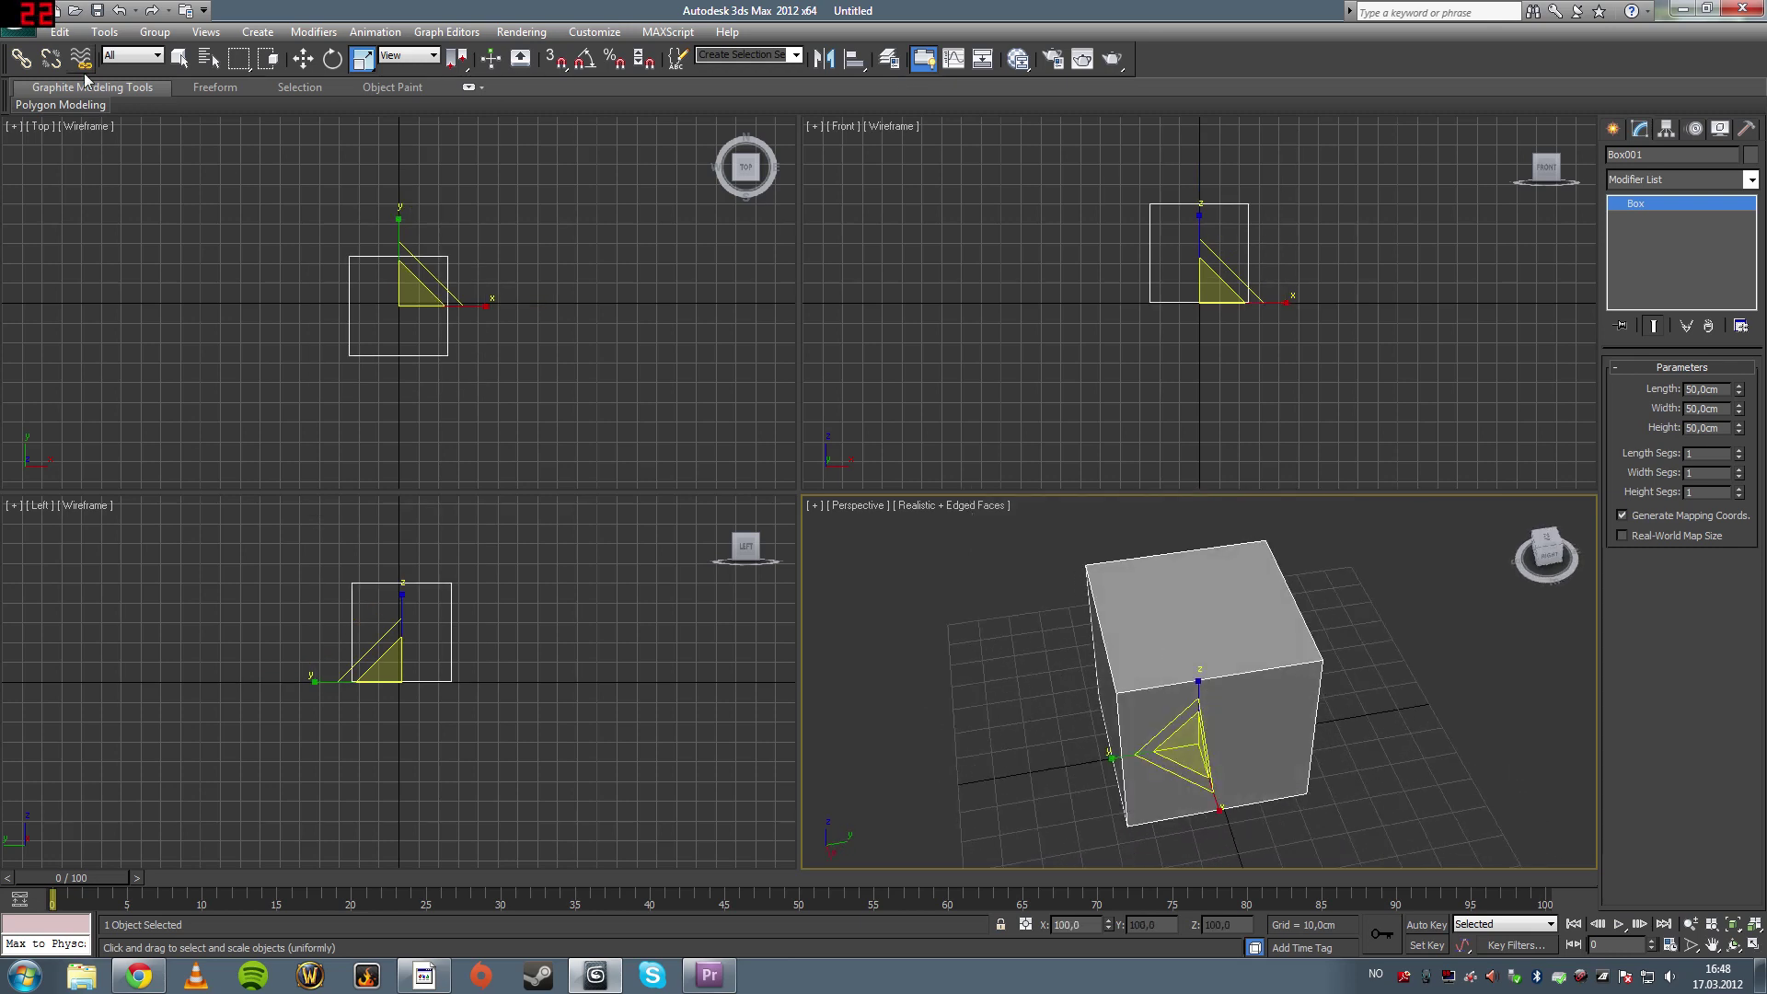
{"action": "left_click", "coordinate": [182, 58]}
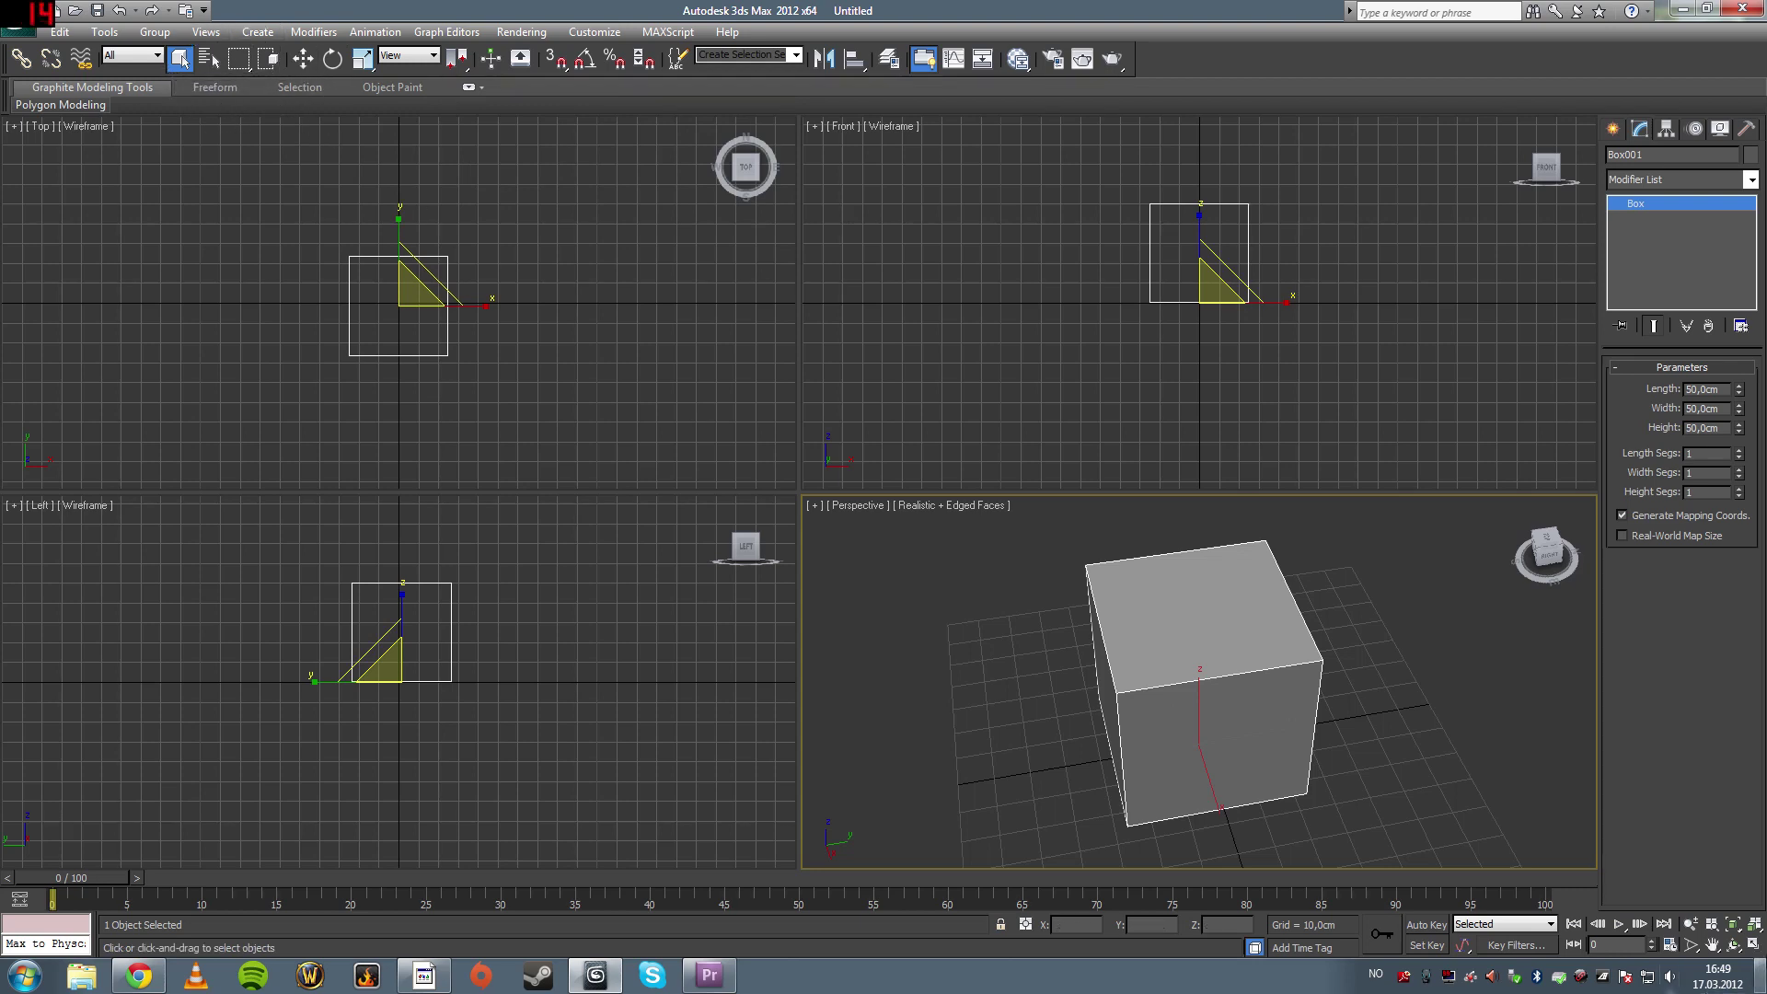
{"action": "left_click", "coordinate": [1473, 736]}
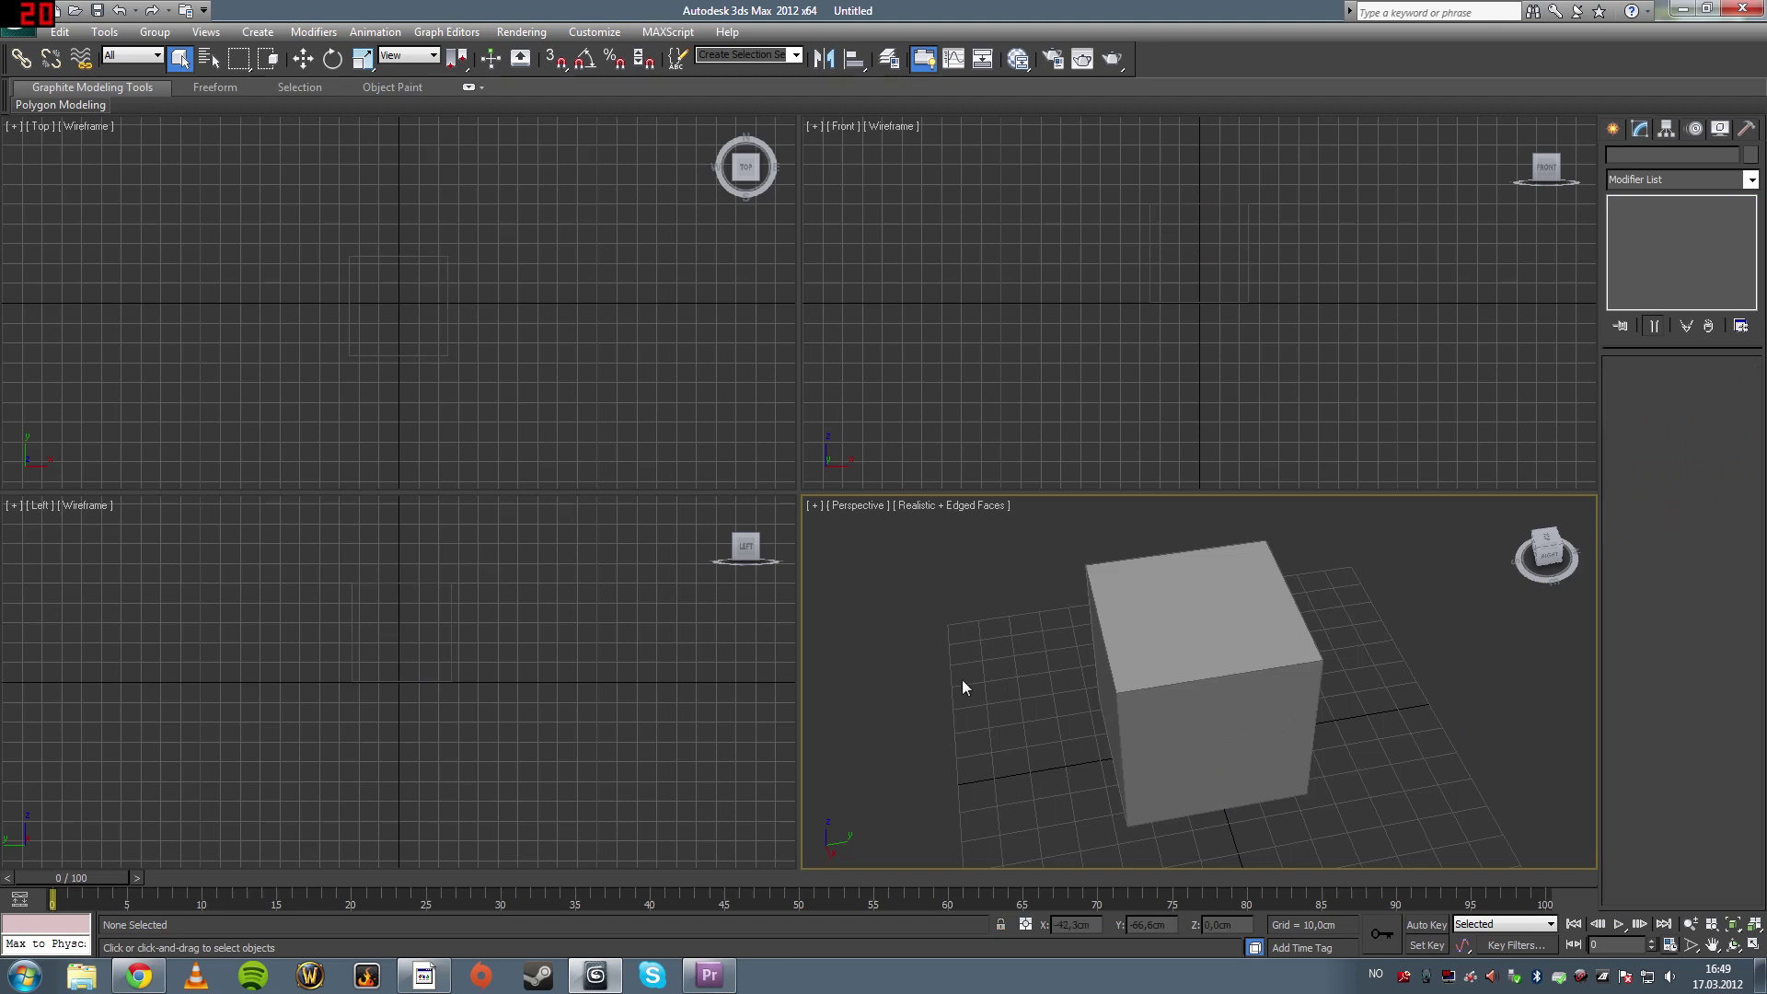
{"action": "middle_click_drag", "start_coordinate": [955, 679], "coordinate": [1262, 678], "text": "alt"}
{"action": "left_click", "coordinate": [1734, 945]}
{"action": "left_click_drag", "start_coordinate": [1149, 664], "coordinate": [1196, 671]}
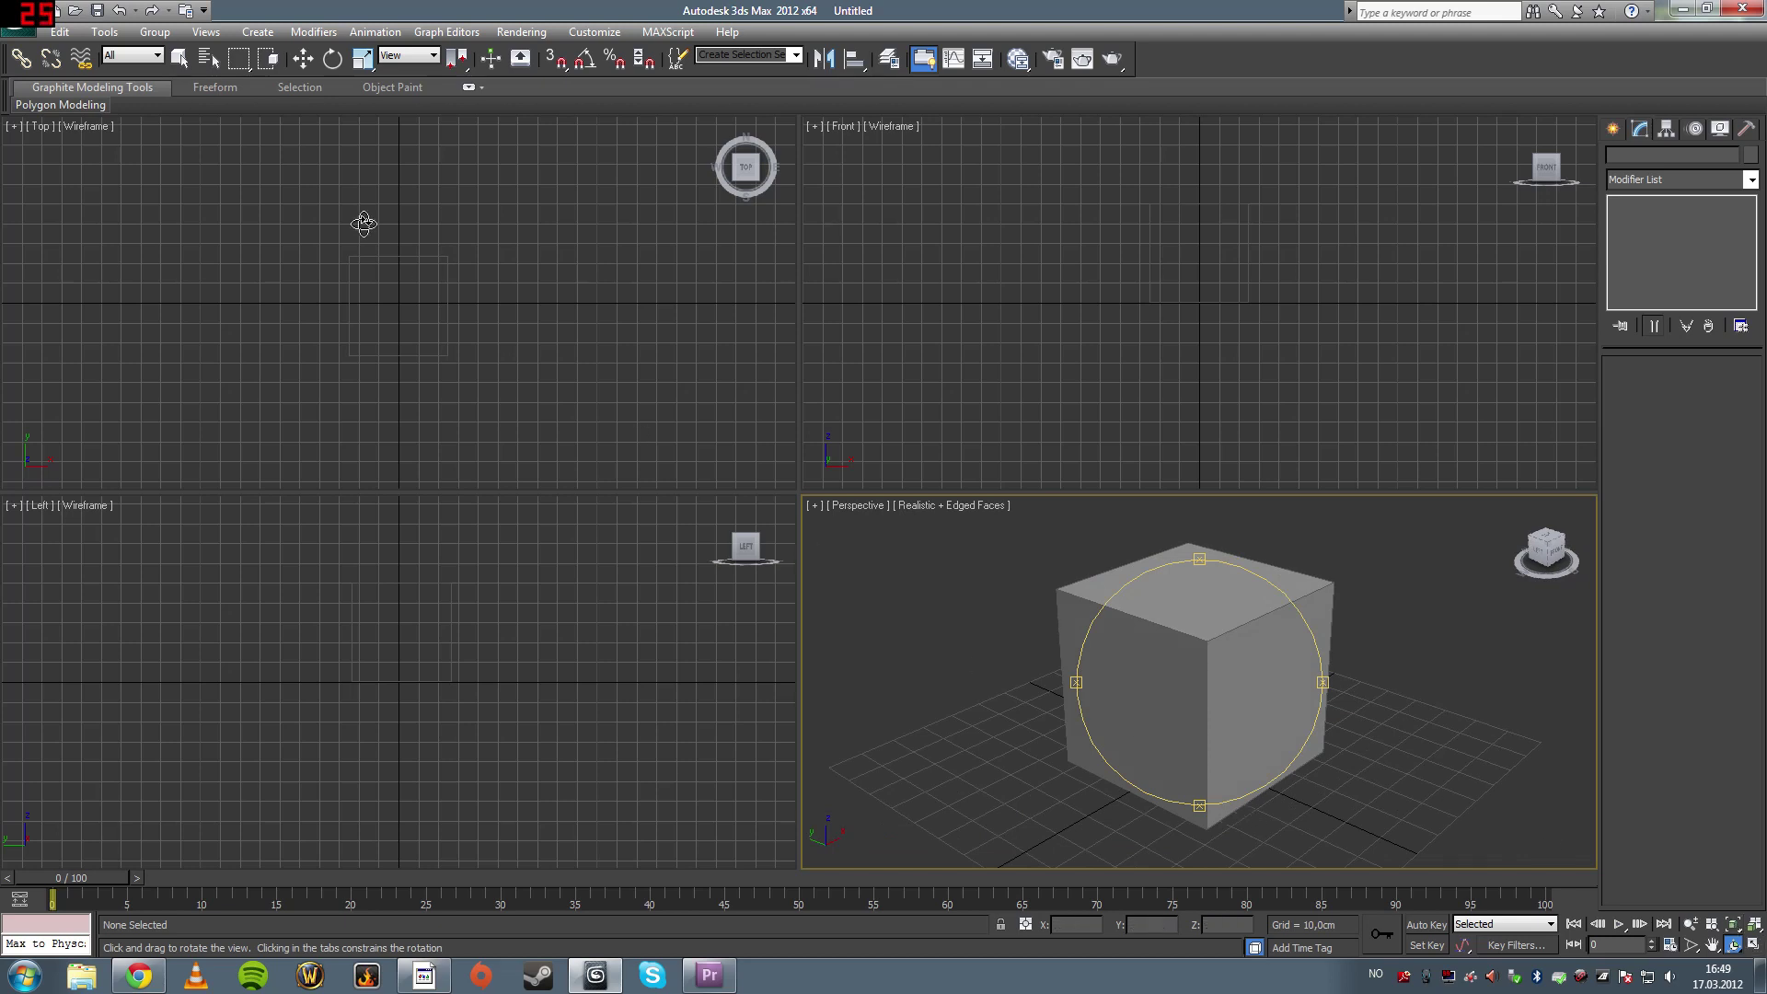
{"action": "left_click", "coordinate": [179, 57]}
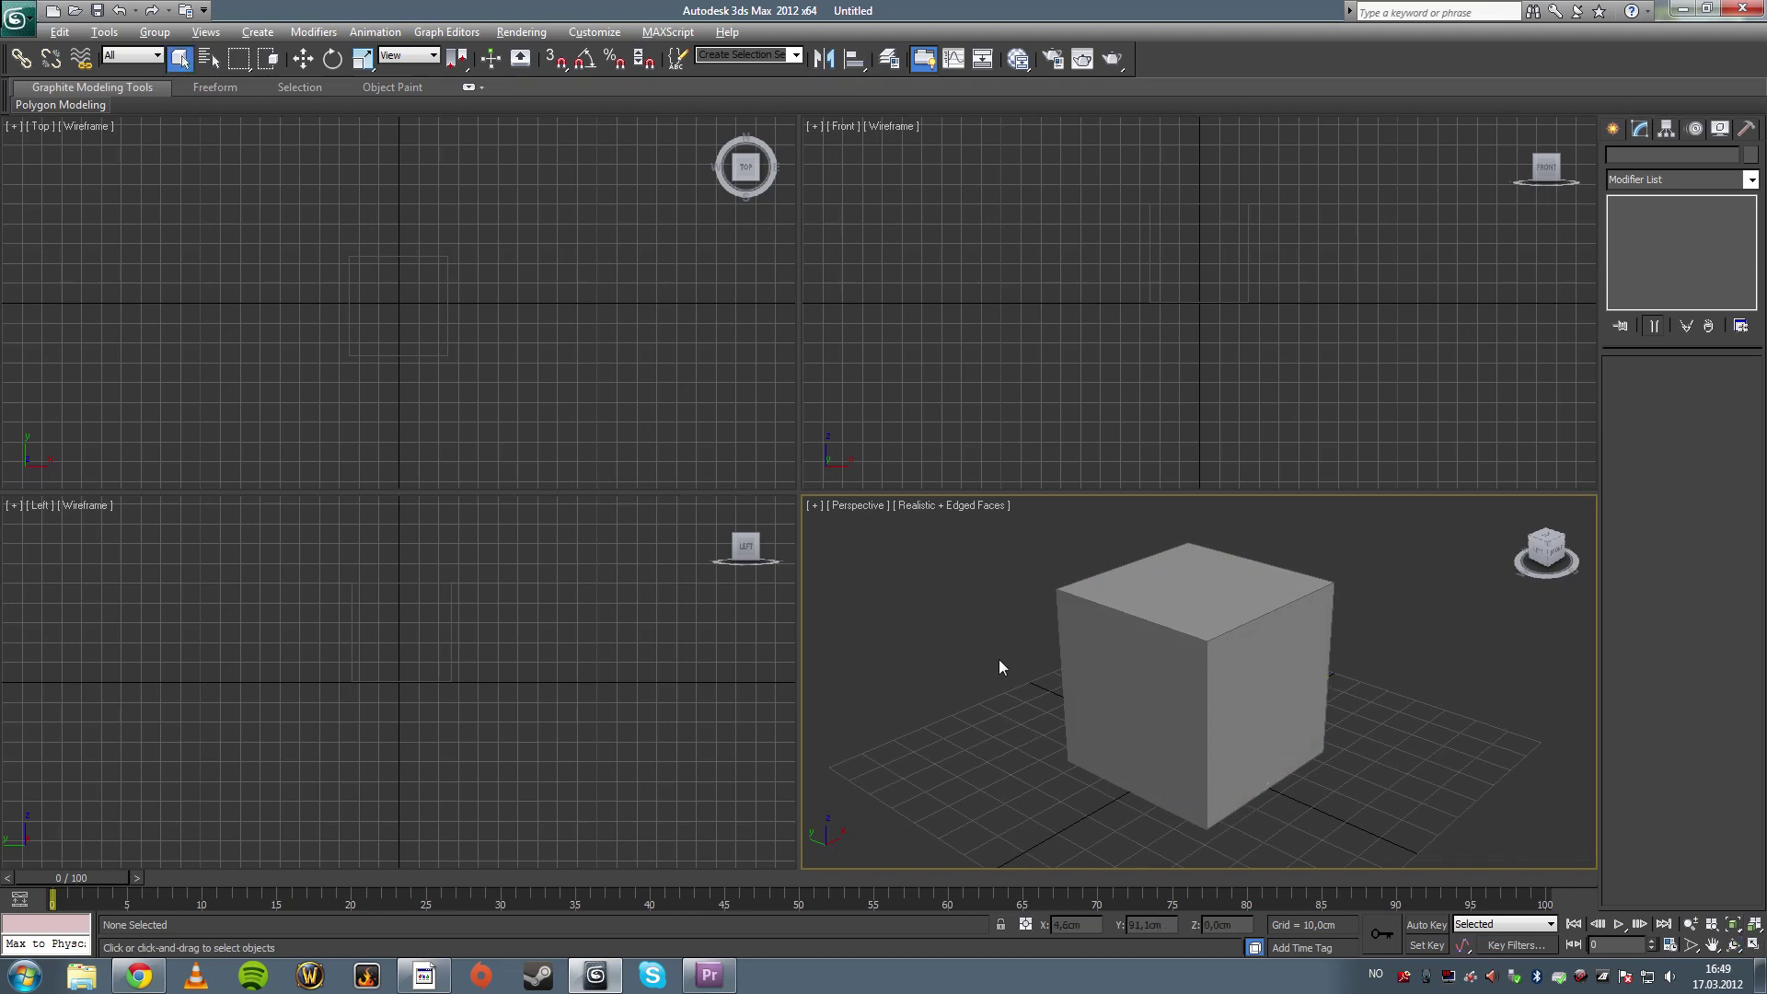
Orbit further around the cube, then select it and zoom all views to fit it
{"action": "middle_click_drag", "start_coordinate": [1087, 664], "coordinate": [1099, 605], "text": "alt"}
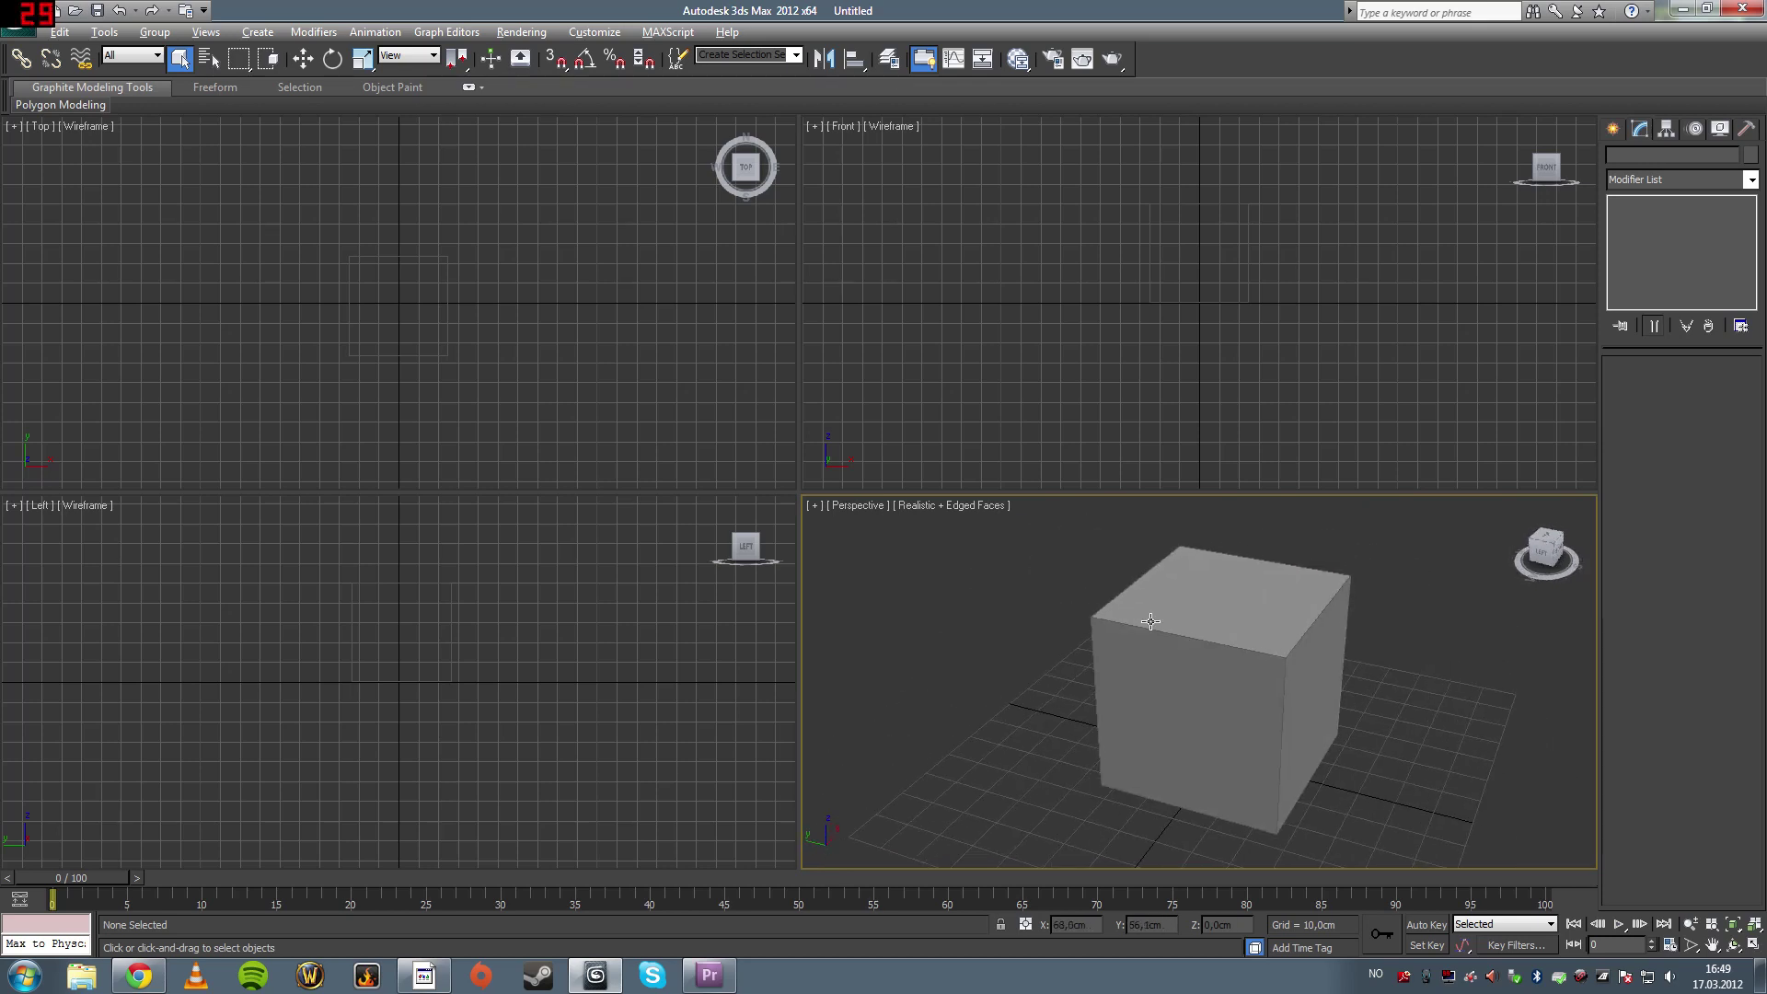
{"action": "middle_click_drag", "start_coordinate": [1151, 623], "coordinate": [1293, 685], "text": "alt"}
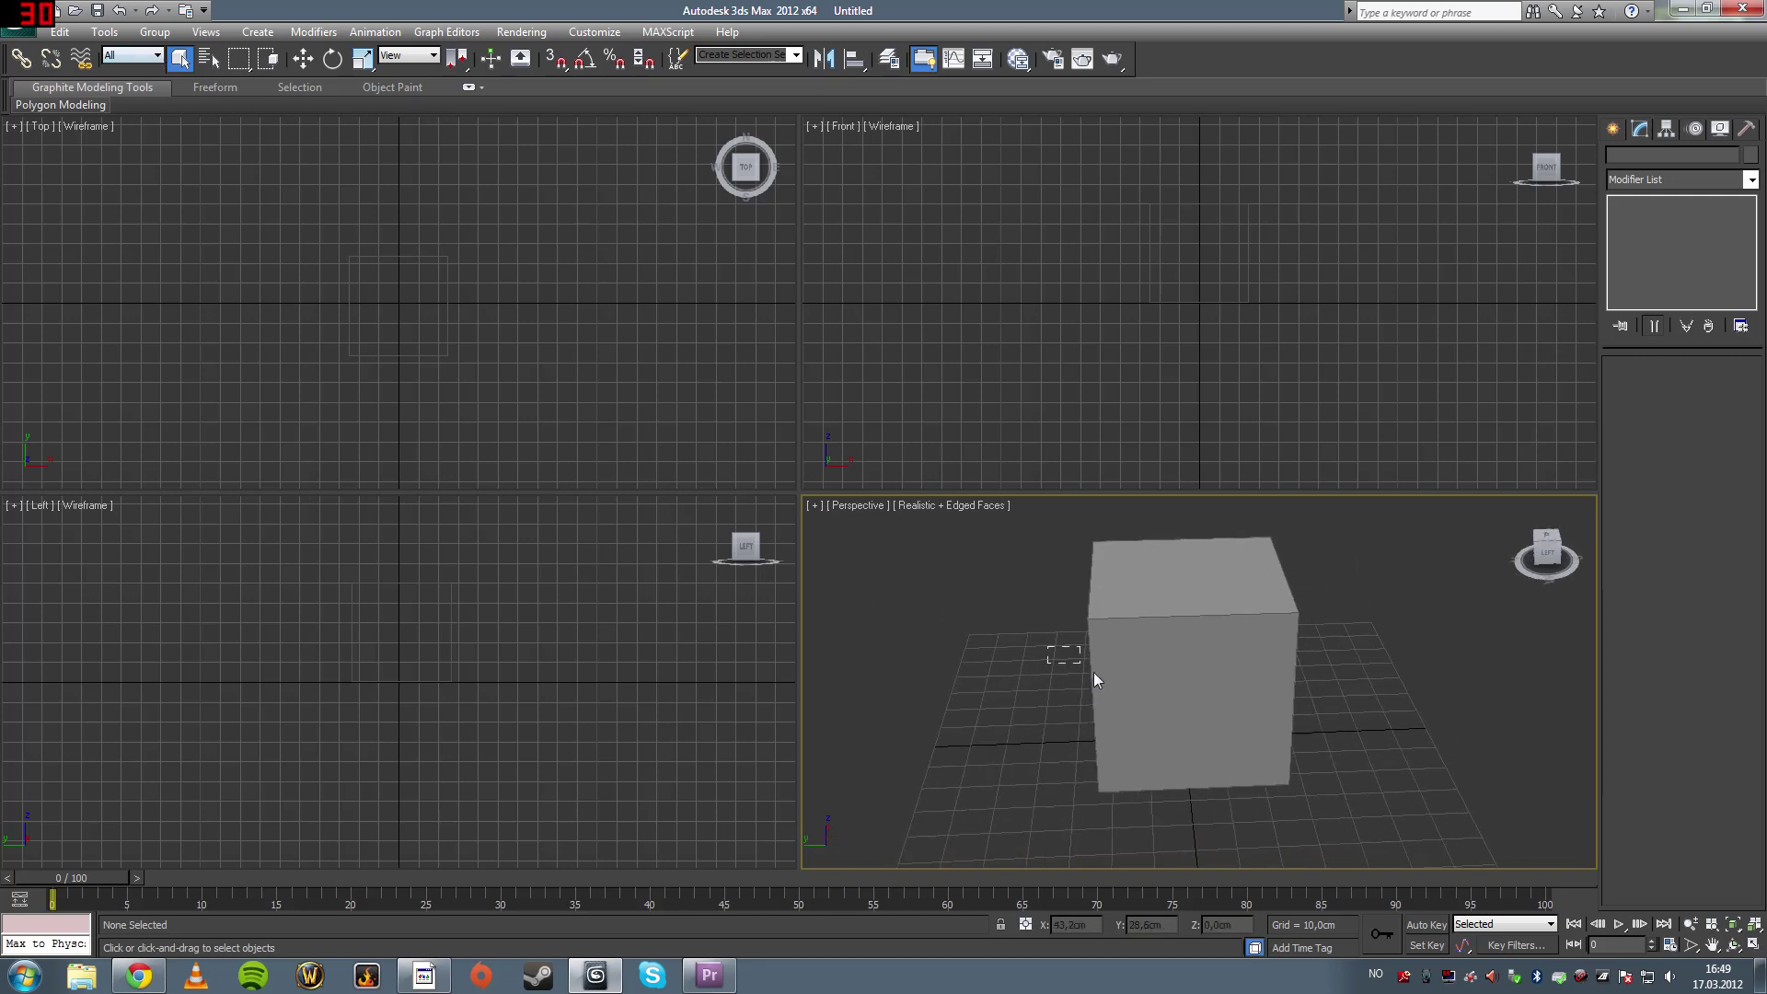
{"action": "left_click", "coordinate": [1175, 718]}
{"action": "key", "text": "z"}
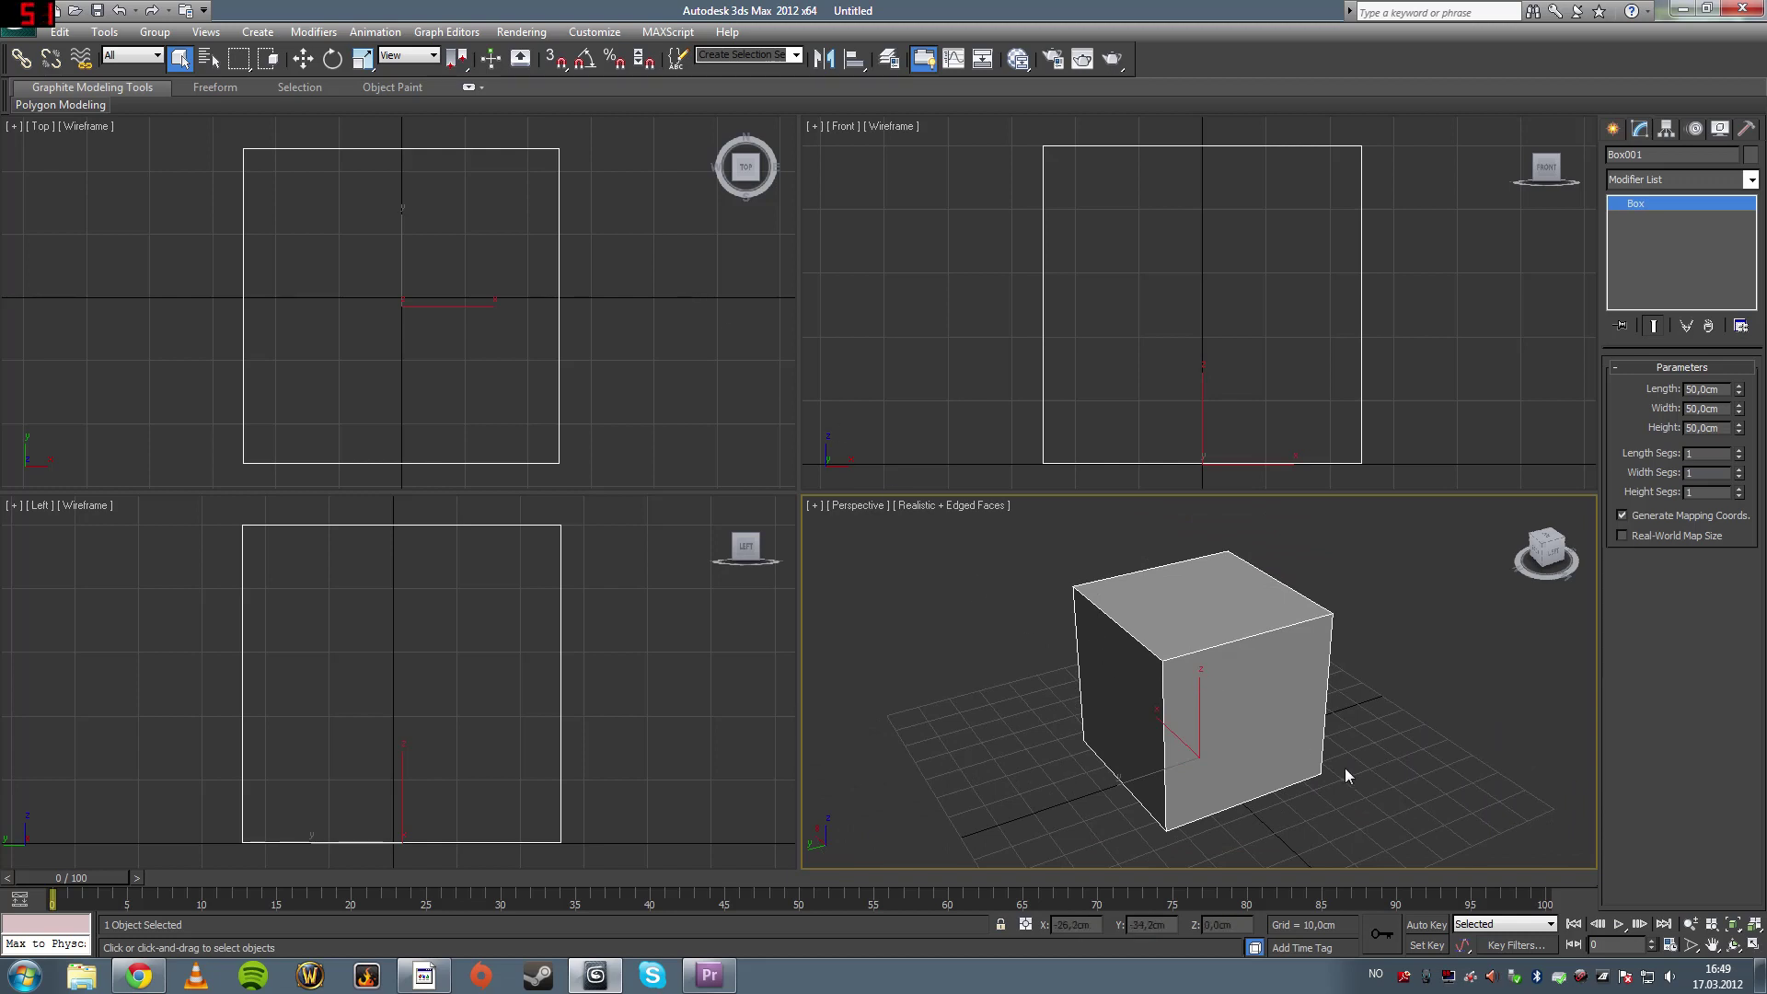
Window-select Box001 in Perspective and delete it, leaving no objects in the scene
{"action": "middle_click_drag", "start_coordinate": [1345, 773], "coordinate": [1327, 750]}
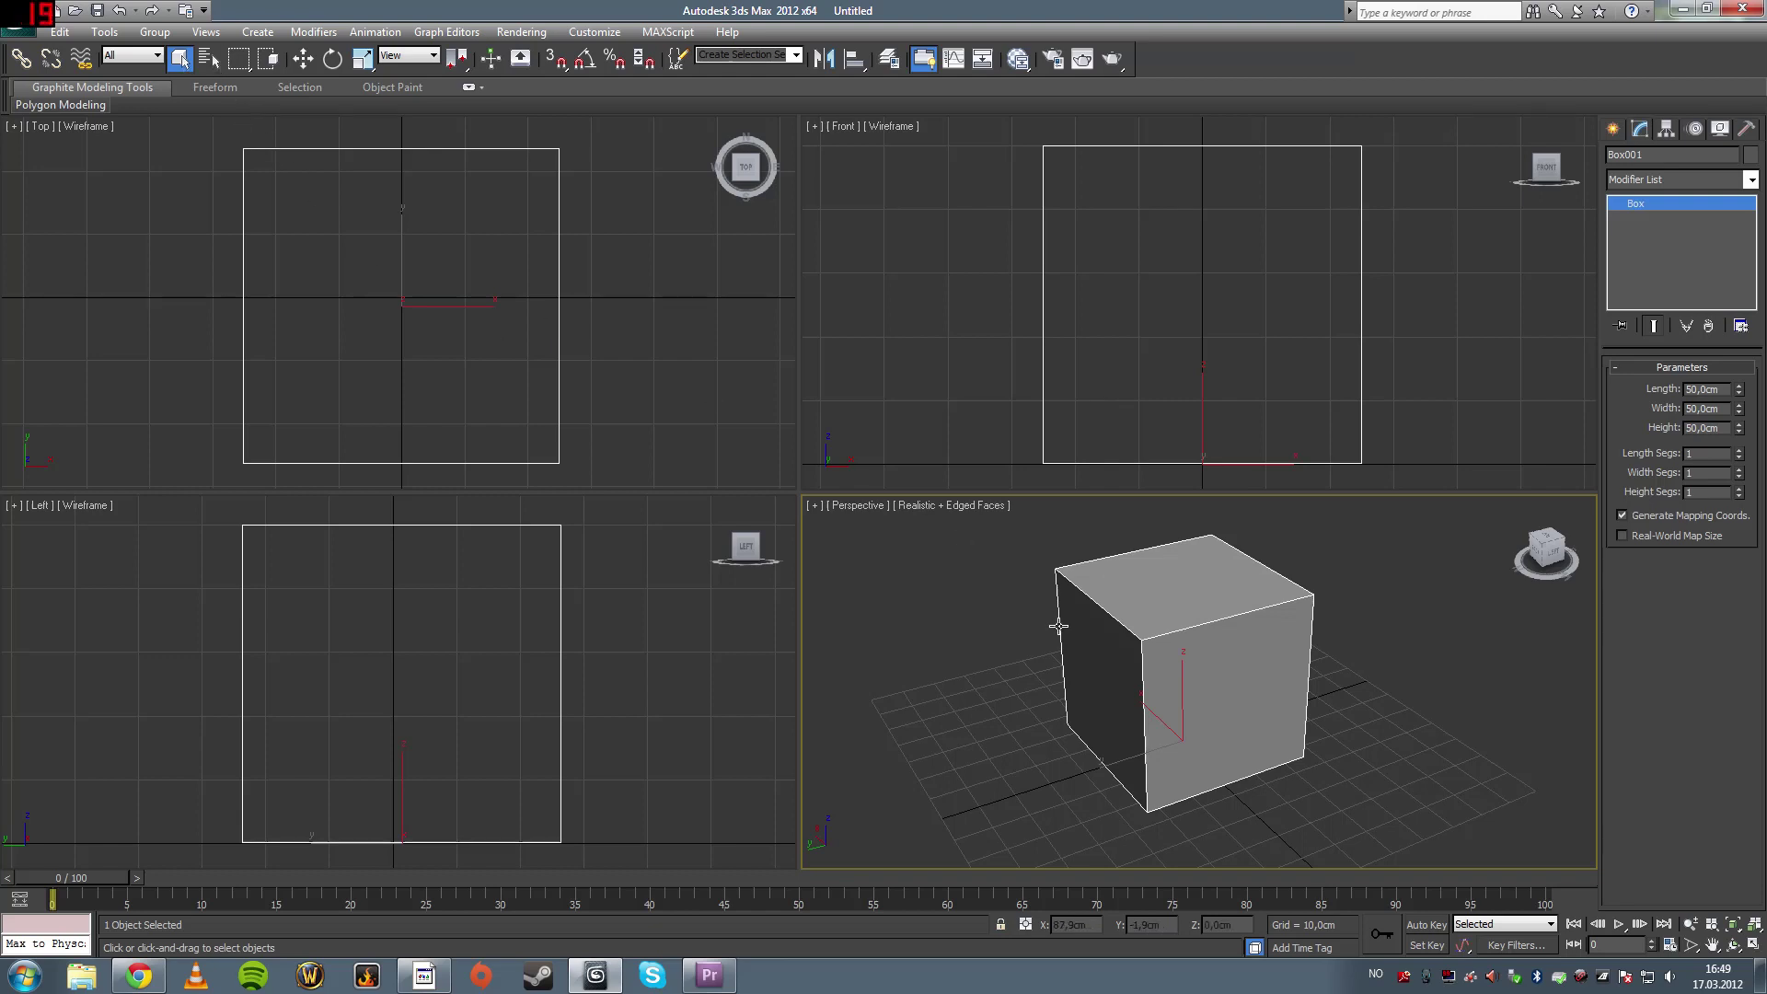
{"action": "left_click_drag", "start_coordinate": [980, 587], "coordinate": [1113, 683]}
{"action": "key", "text": "Delete"}
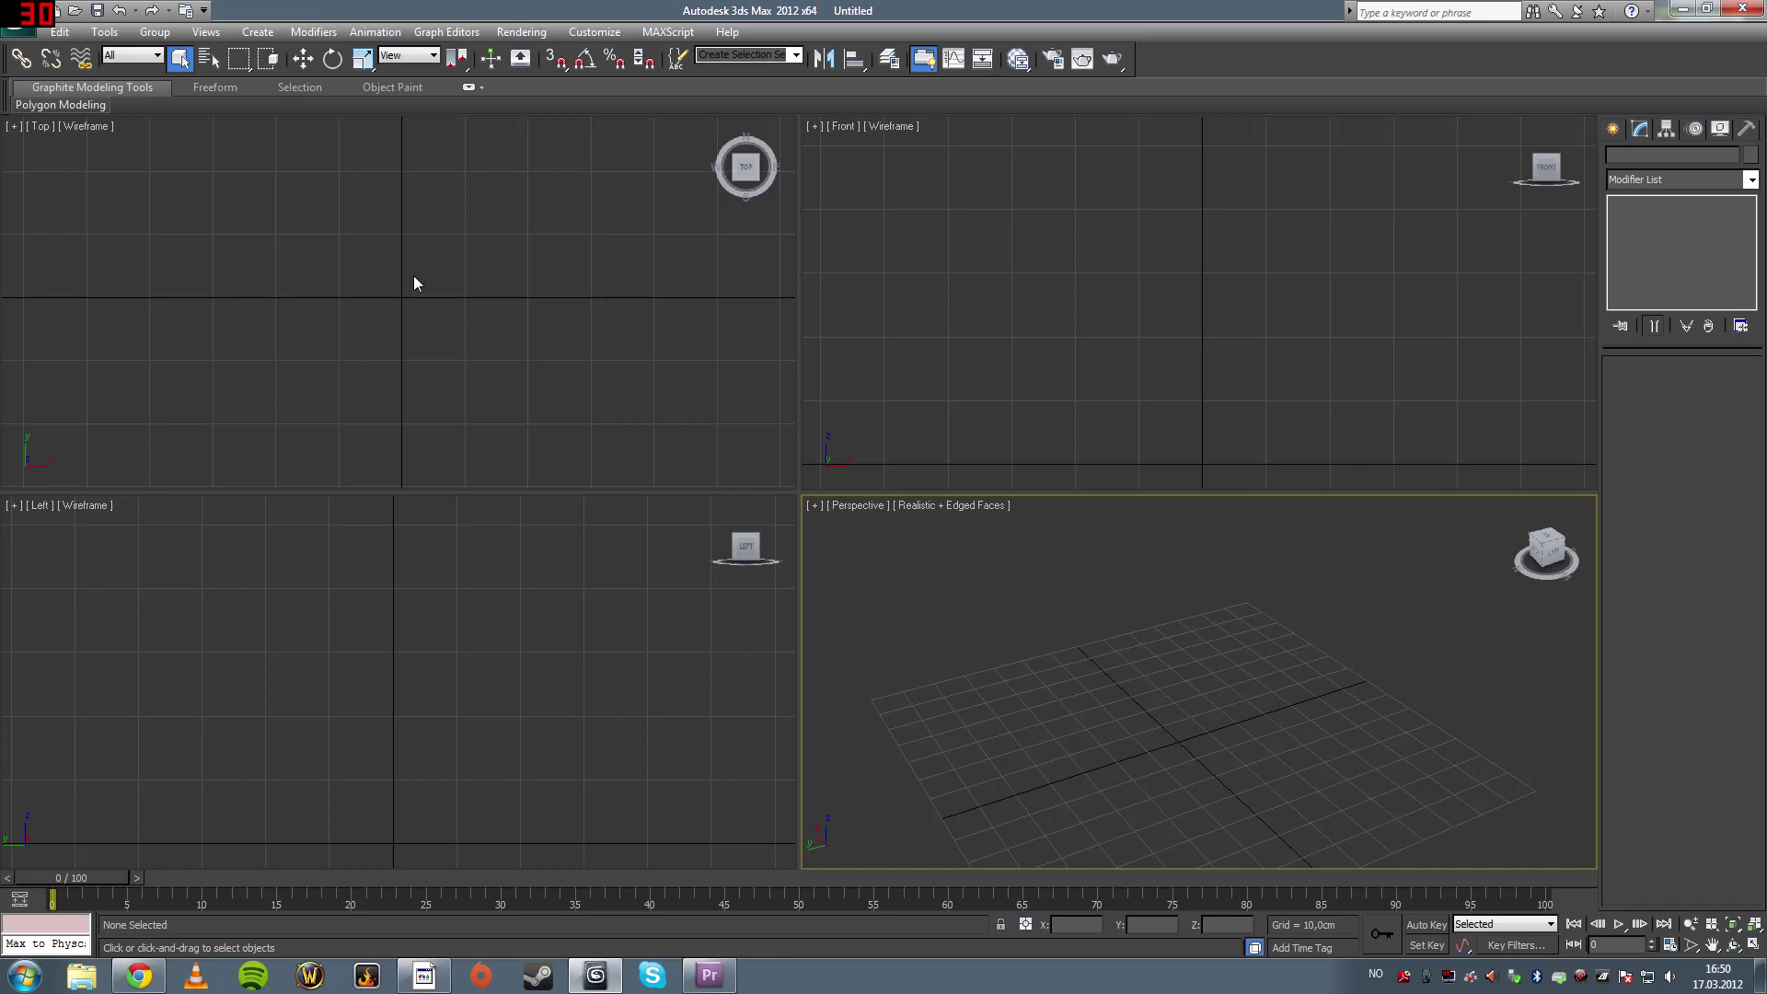
{"action": "left_click", "coordinate": [20, 35]}
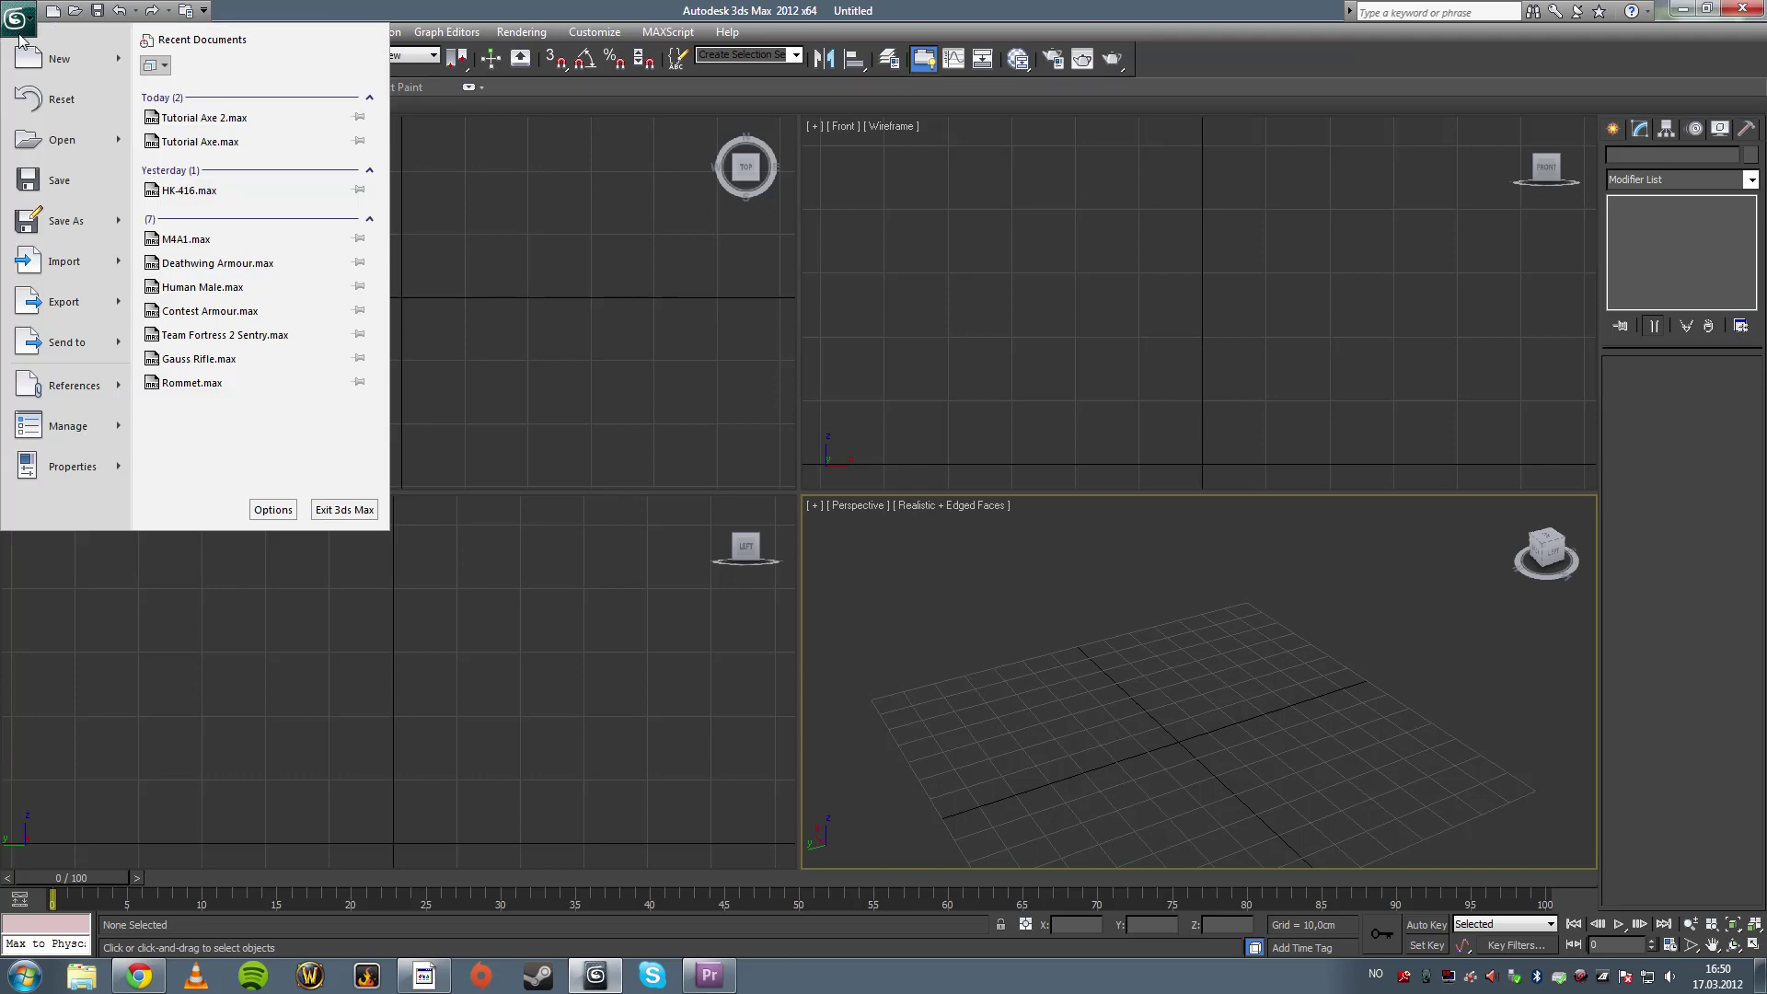
{"action": "left_click", "coordinate": [64, 99]}
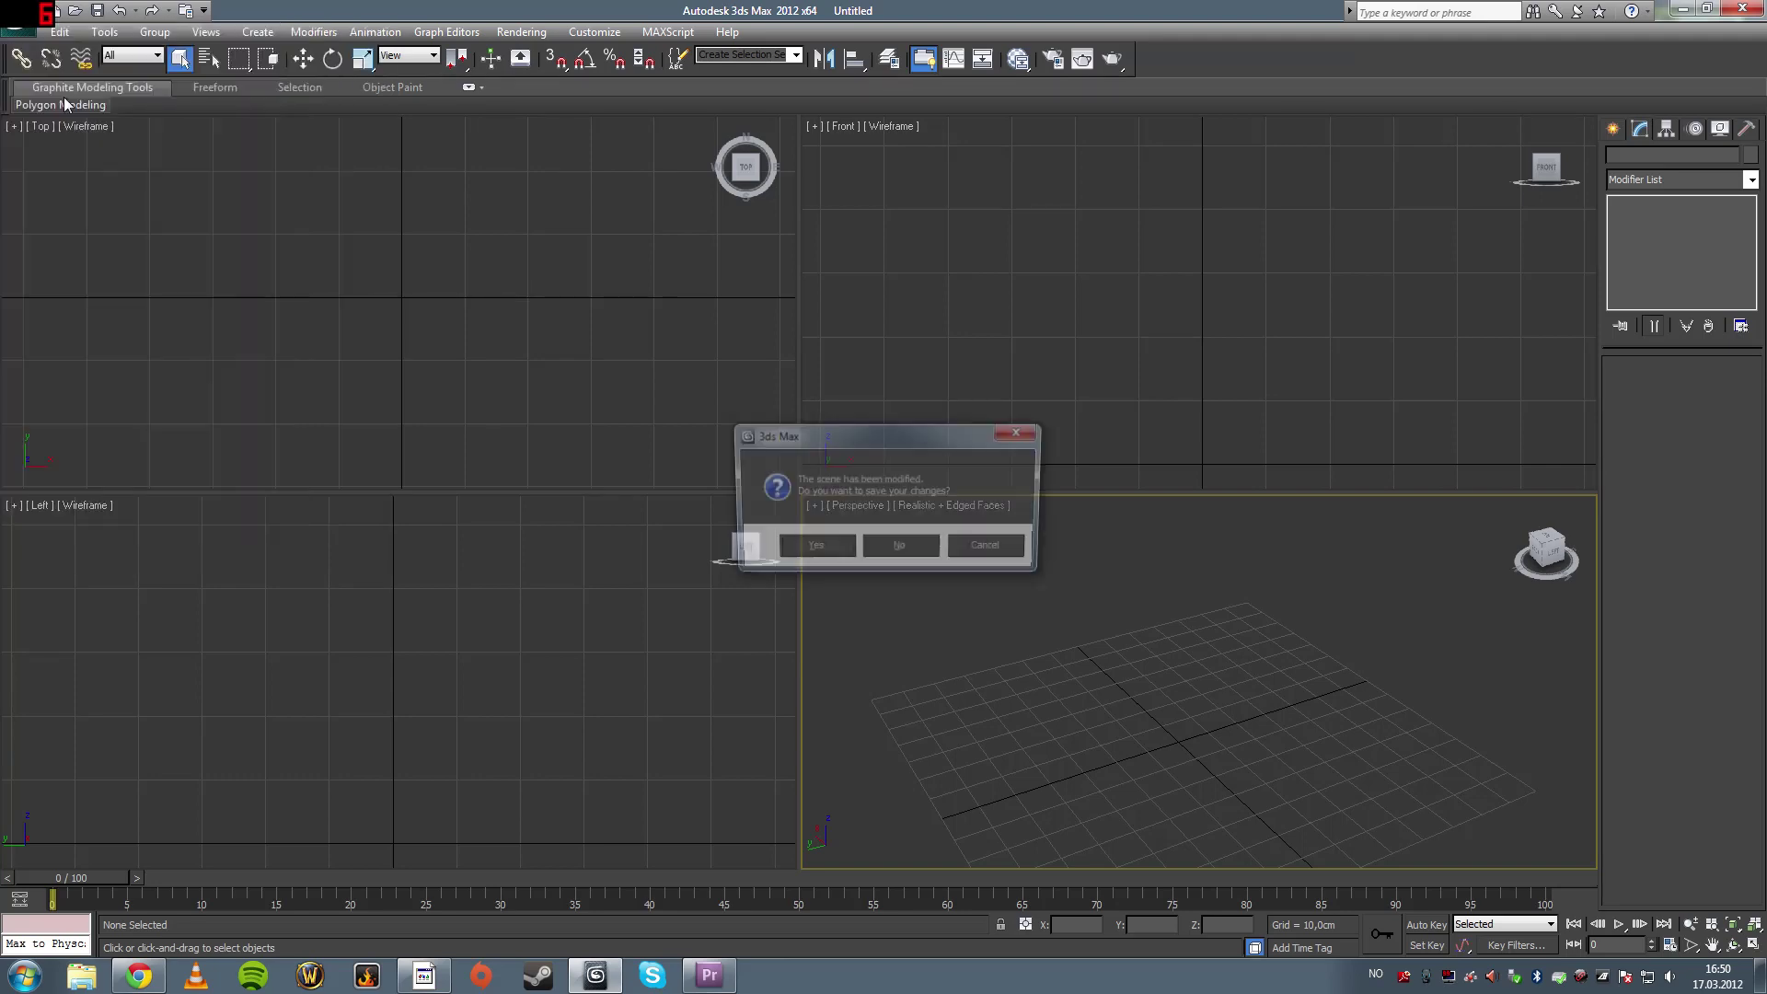
{"action": "left_click", "coordinate": [812, 550]}
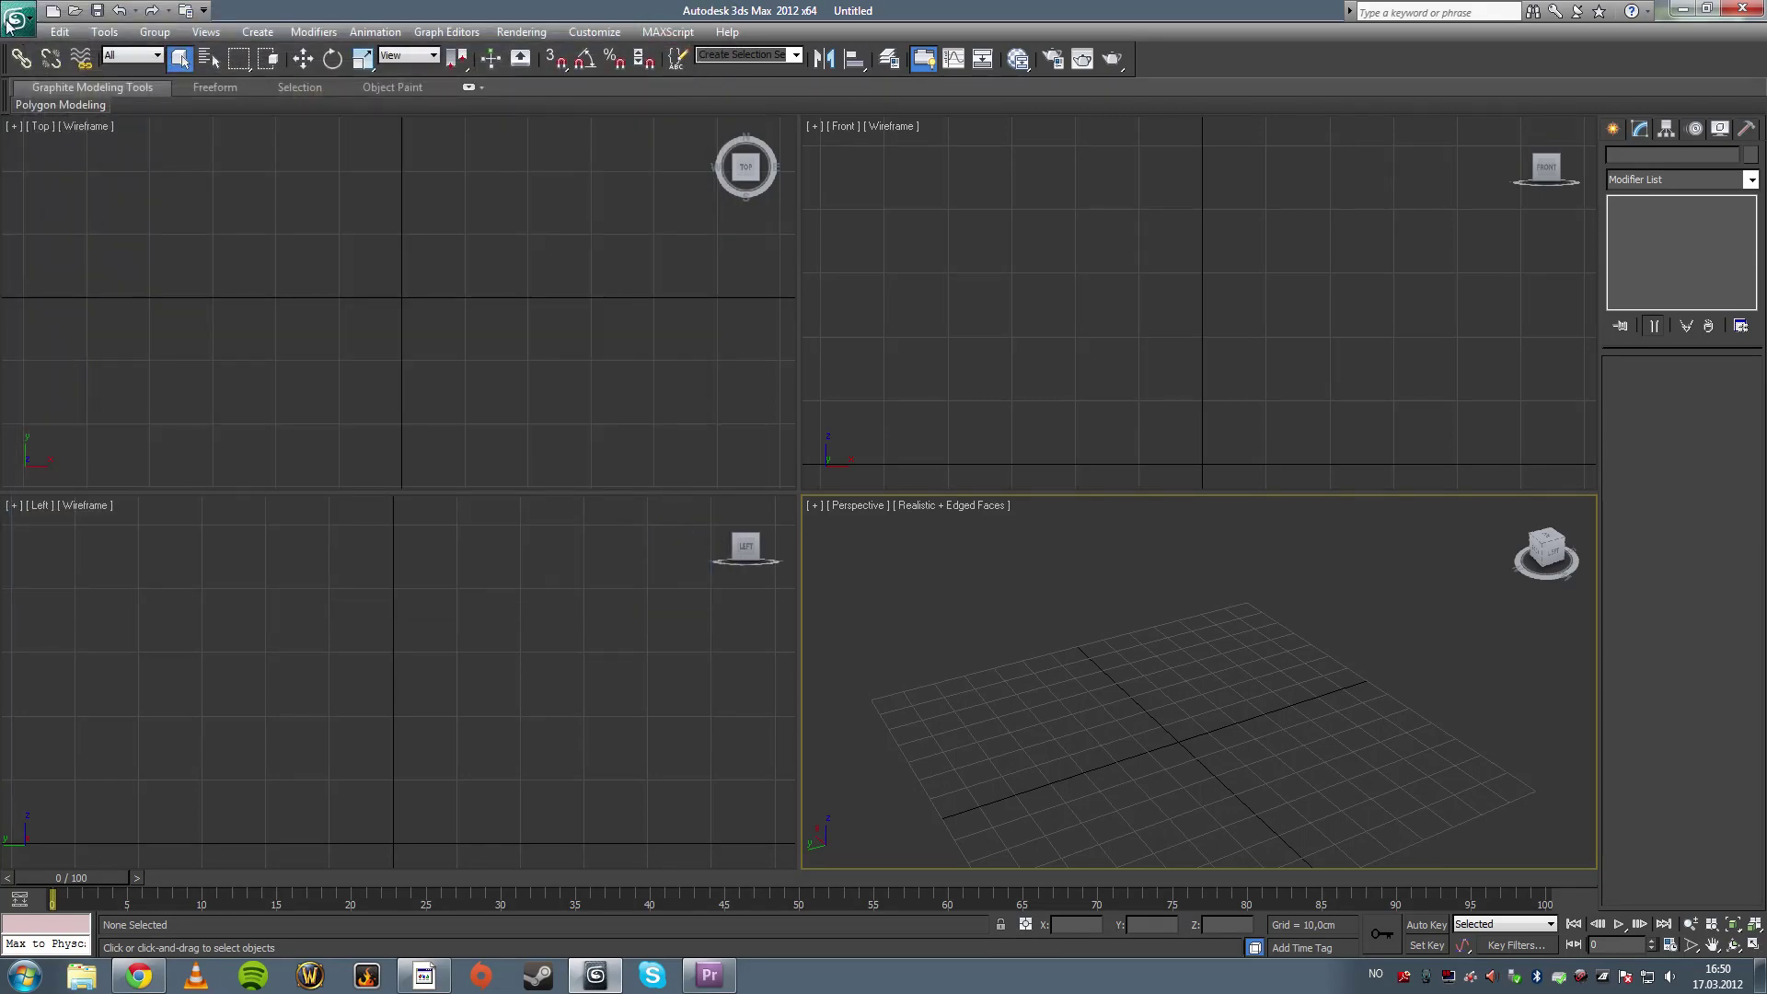
{"action": "left_click", "coordinate": [19, 17]}
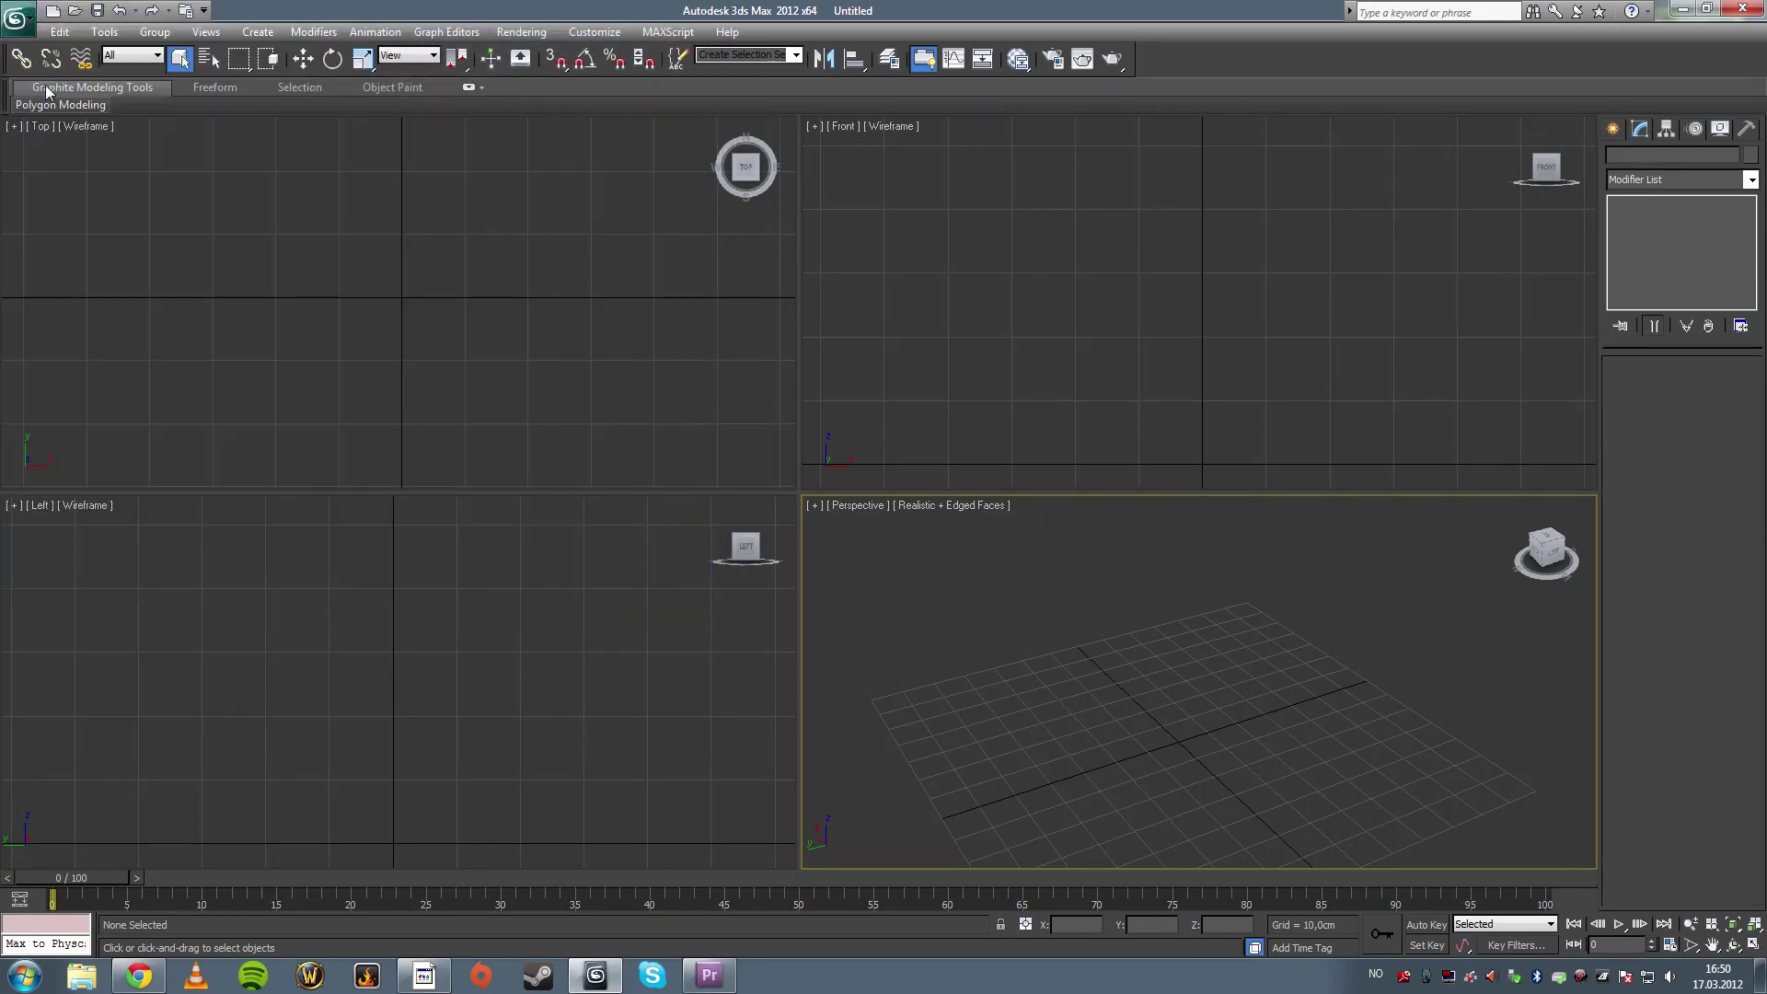